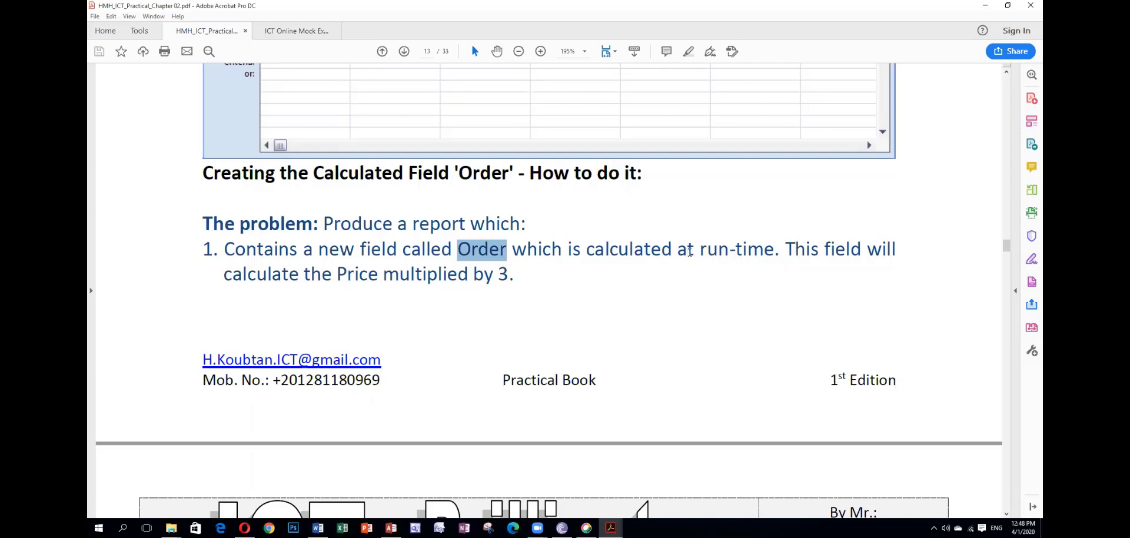
Examine the PDF's instructions for the calculated field Order and the query criteria on Number and Stock Item.
drag(700, 252, 764, 254)
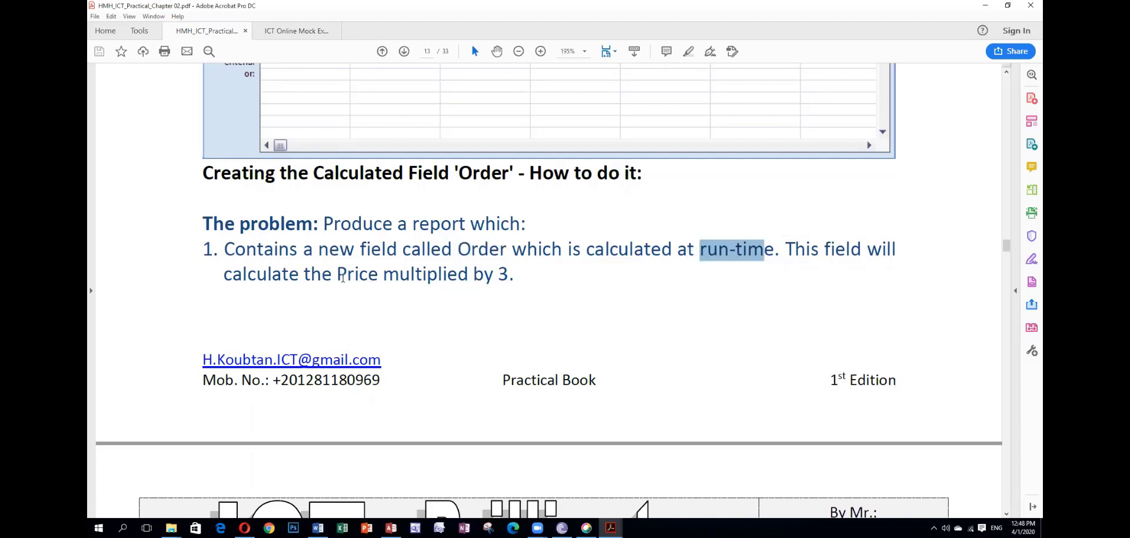
drag(337, 275, 380, 276)
drag(498, 277, 516, 276)
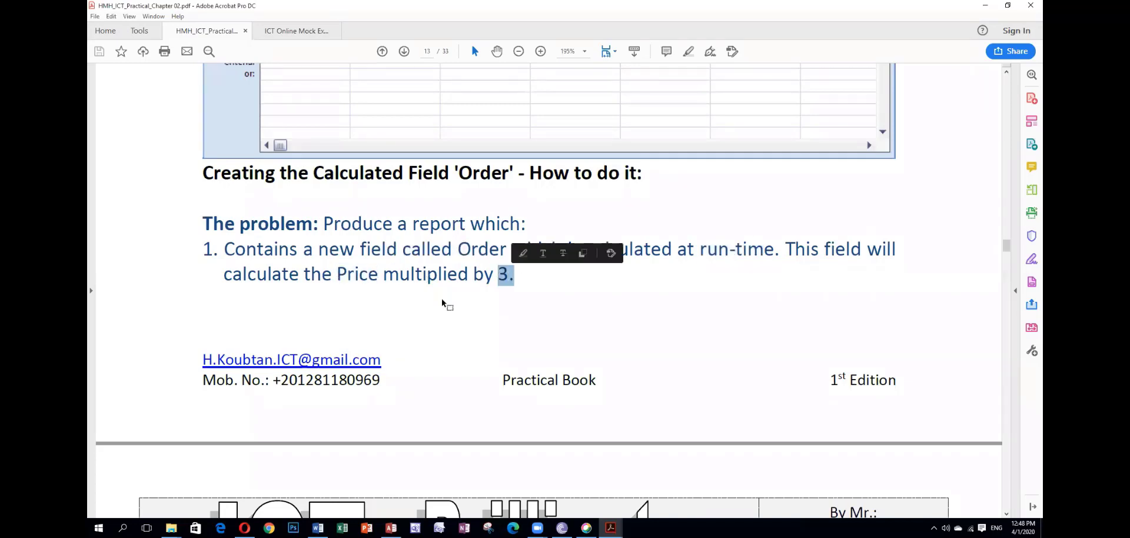
drag(337, 276, 516, 277)
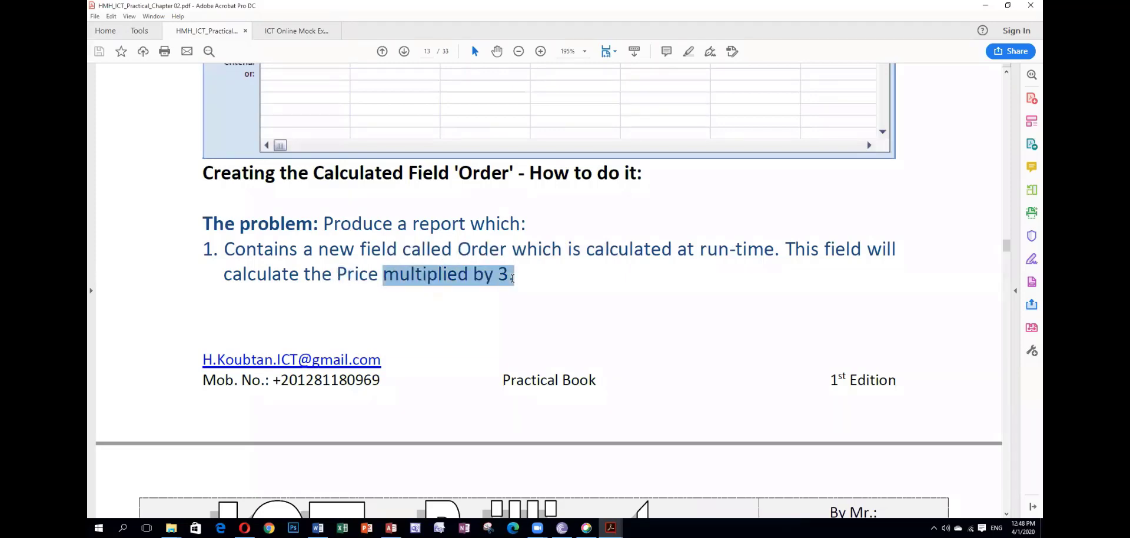
scroll(288, 400, up, 15)
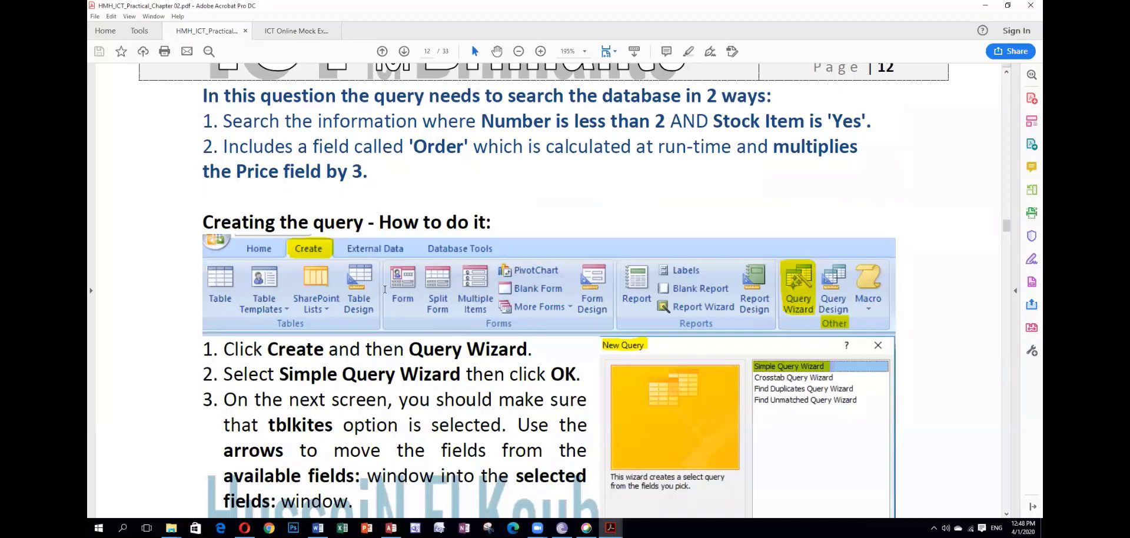
scroll(337, 287, up, 3)
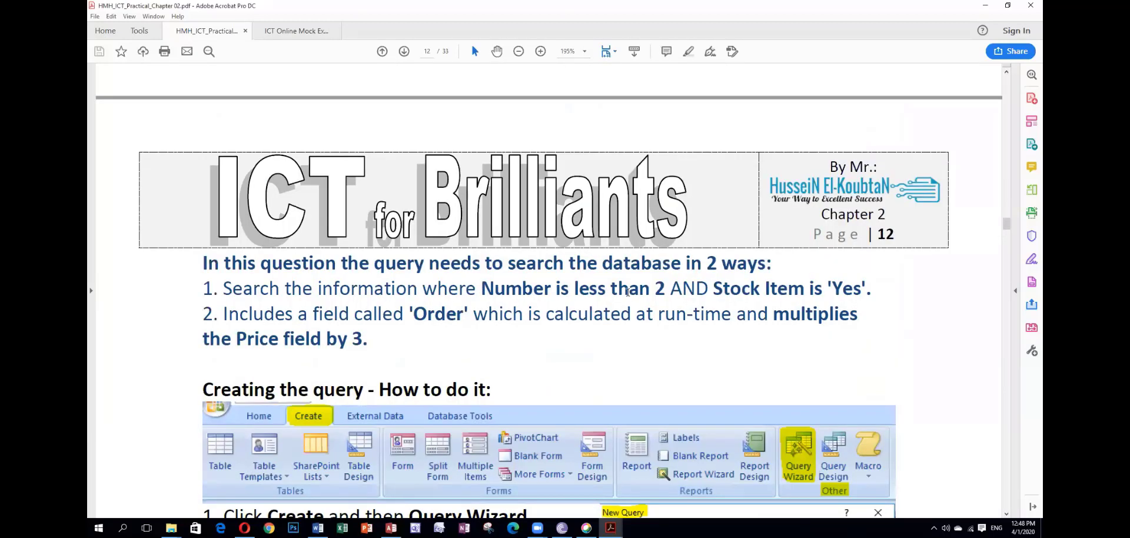
drag(532, 291, 859, 291)
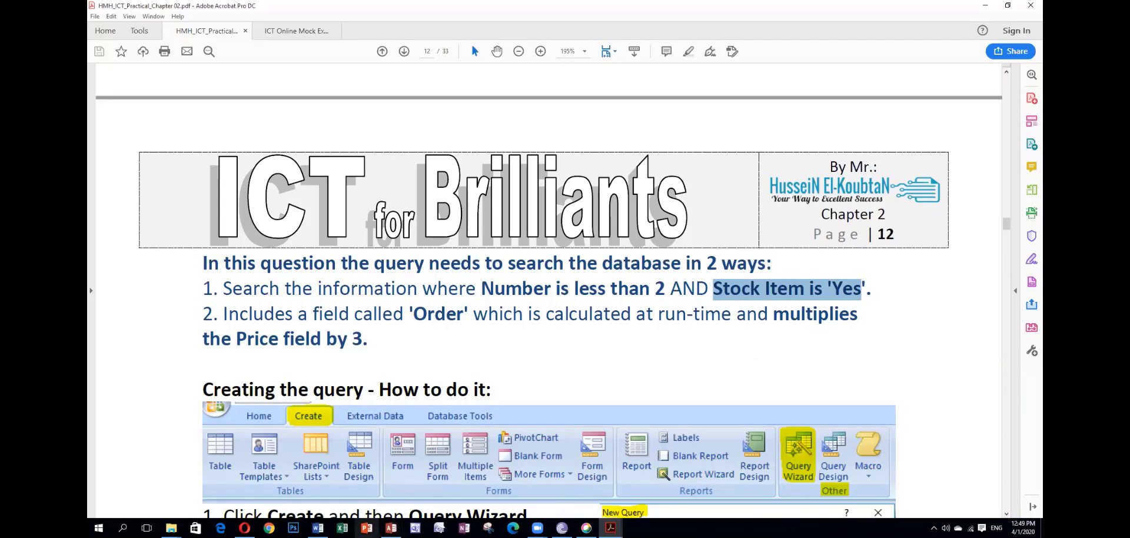
Switch to Access, run the tblkites query and look through the Number and Stock item values of its records.
click(391, 528)
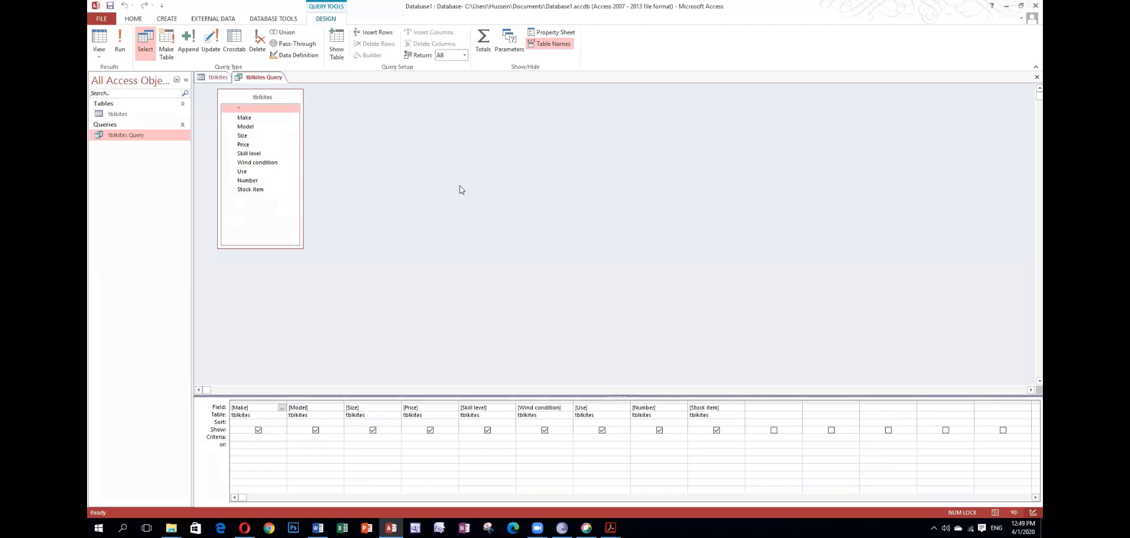
click(121, 52)
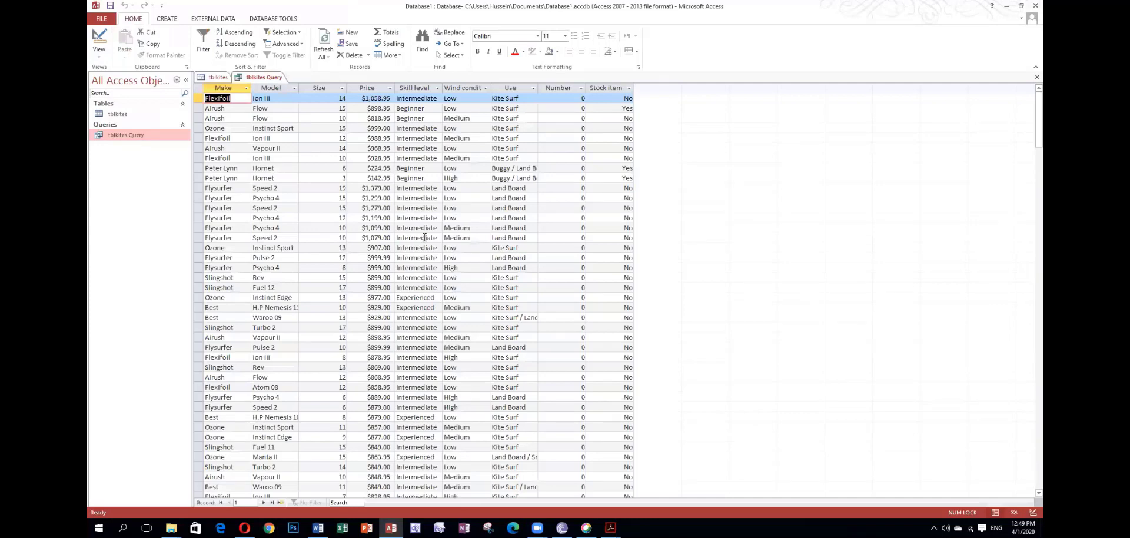
scroll(425, 237, down, 20)
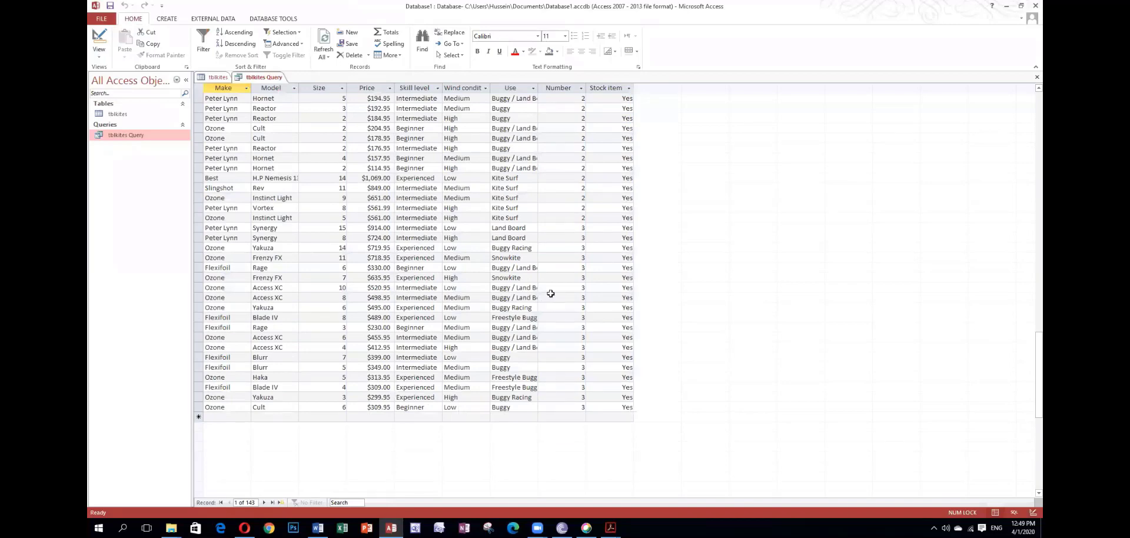
scroll(550, 293, up, 10)
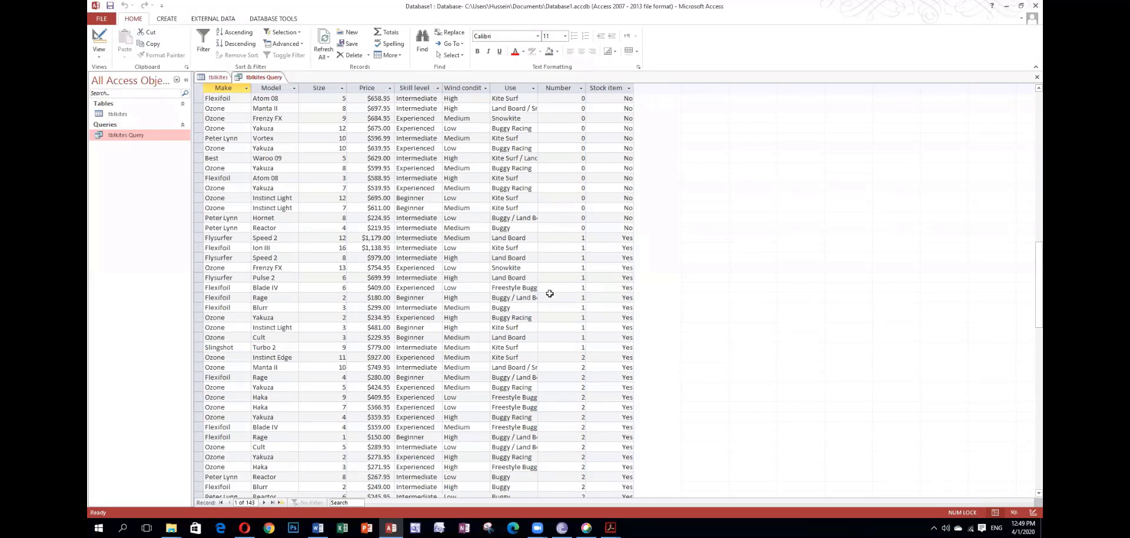
scroll(550, 293, up, 10)
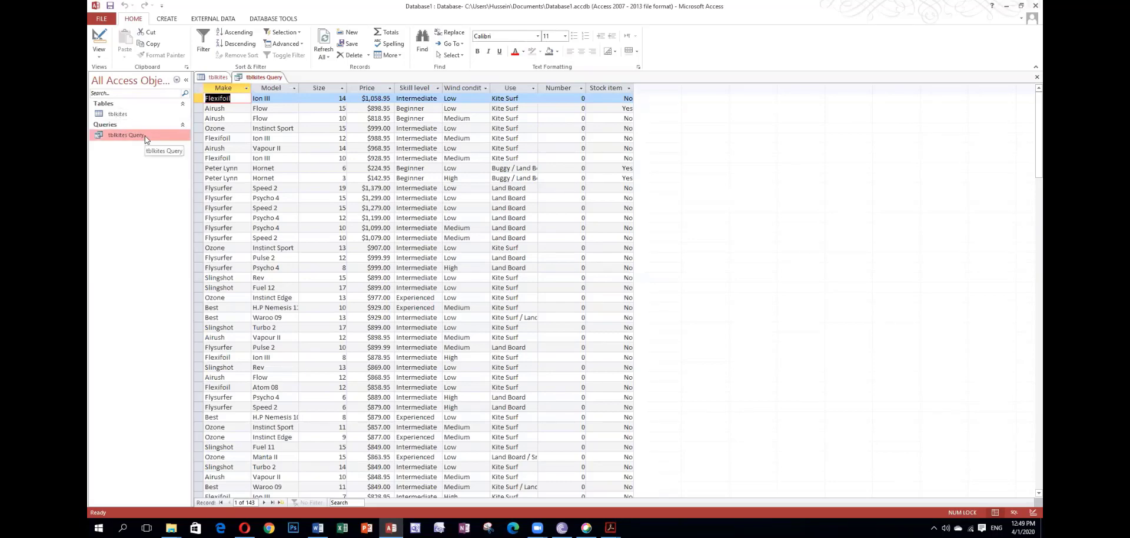
Return the query to Design View and set the criteria "Yes" for Stock item and <2 for Number.
click(99, 52)
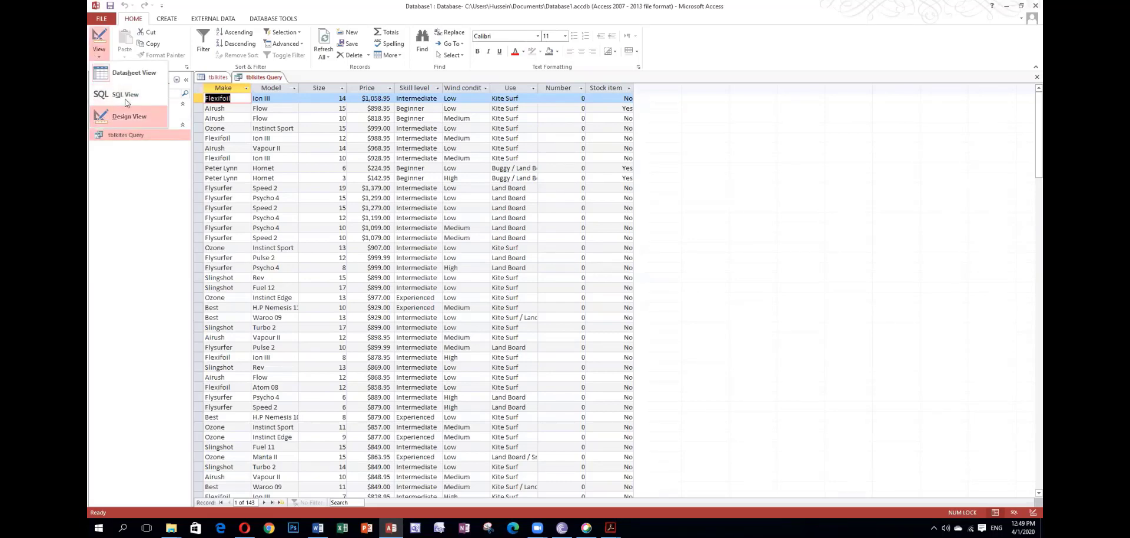
click(129, 116)
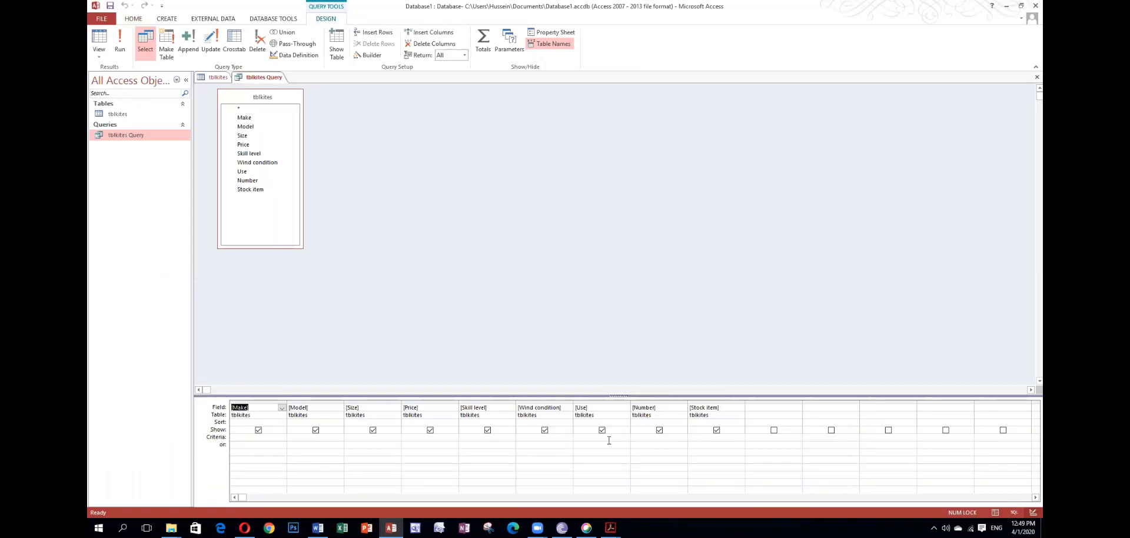
click(688, 446)
text(Y)
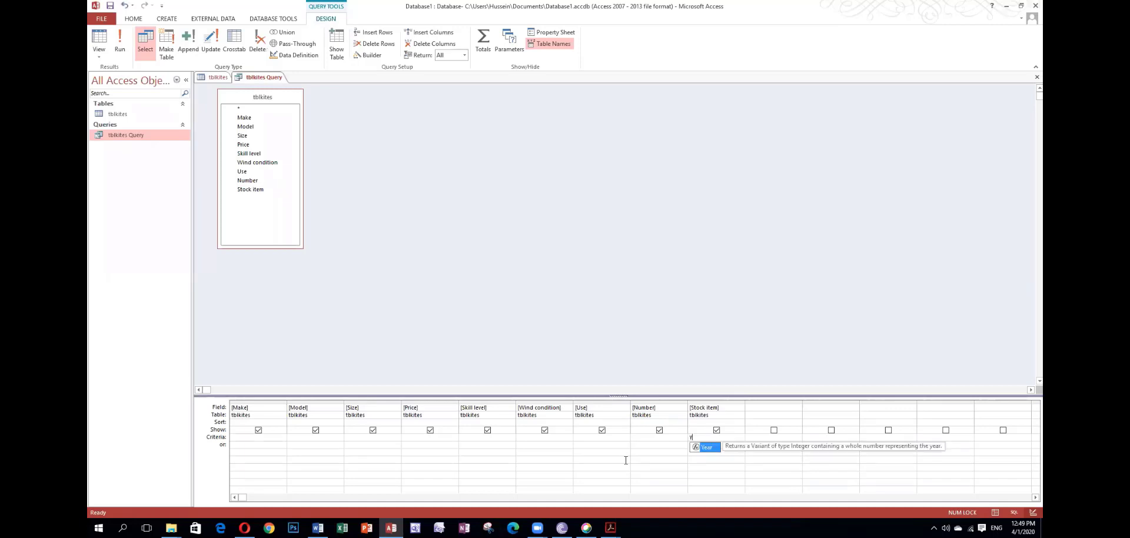
text(es)
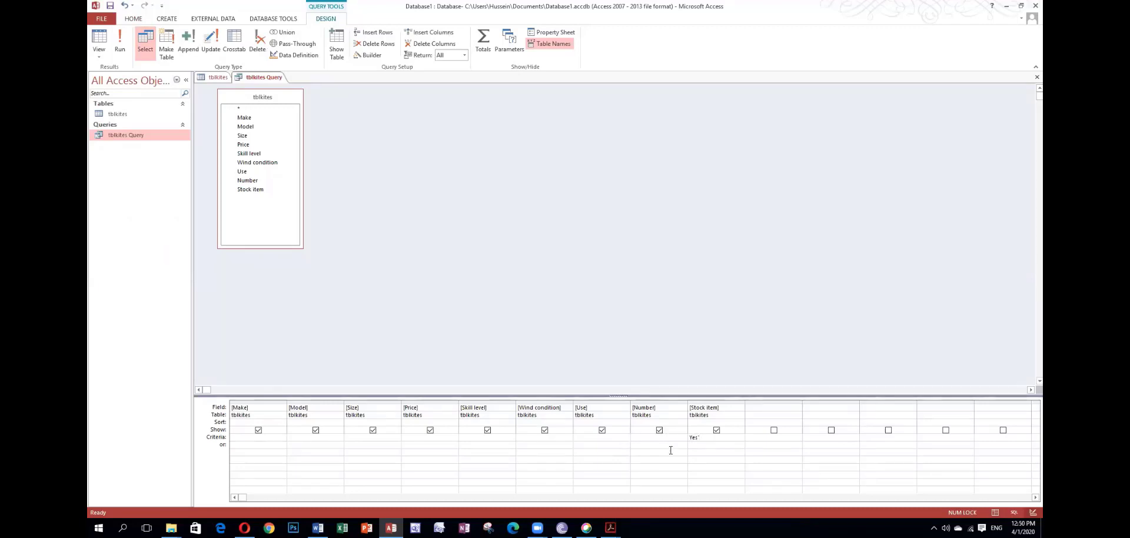
key(Home)
text(">2)
key(BackSpace)
key(BackSpace)
Switch to the PDF and examine the calculated field section, including how Order is computed from Price.
click(610, 527)
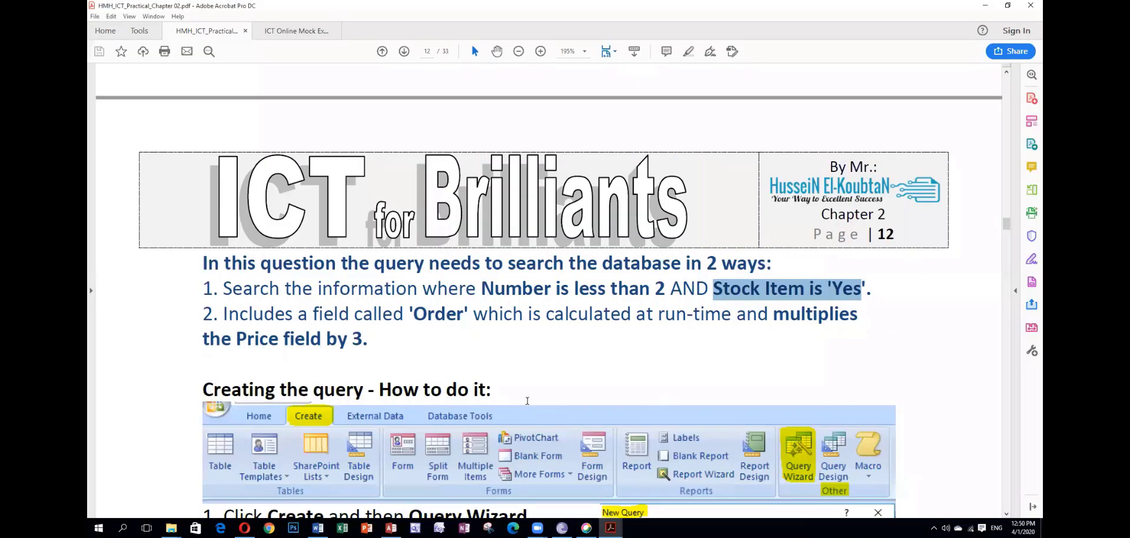
scroll(527, 401, down, 3)
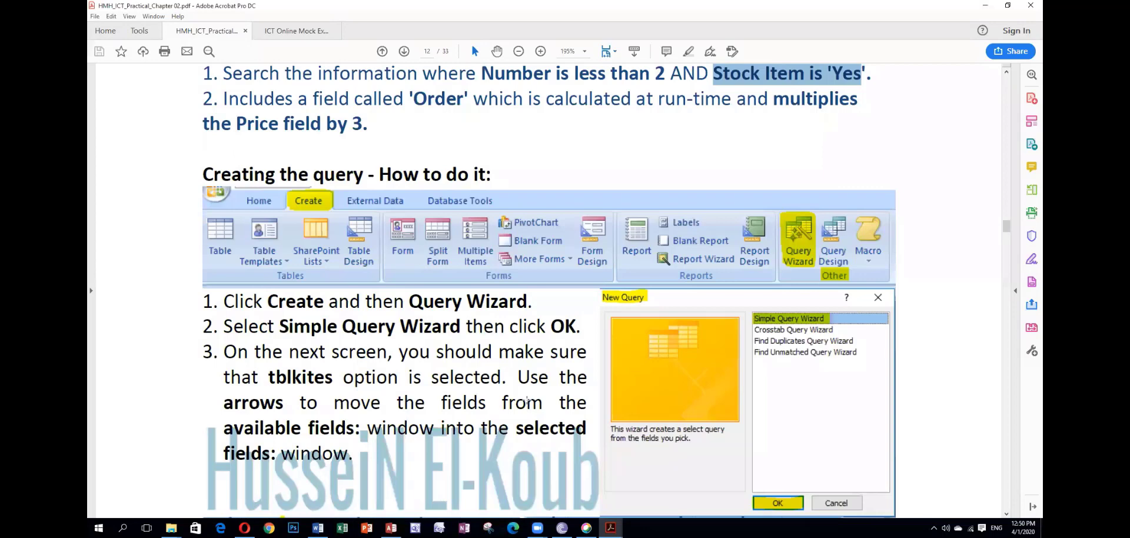
scroll(302, 355, down, 5)
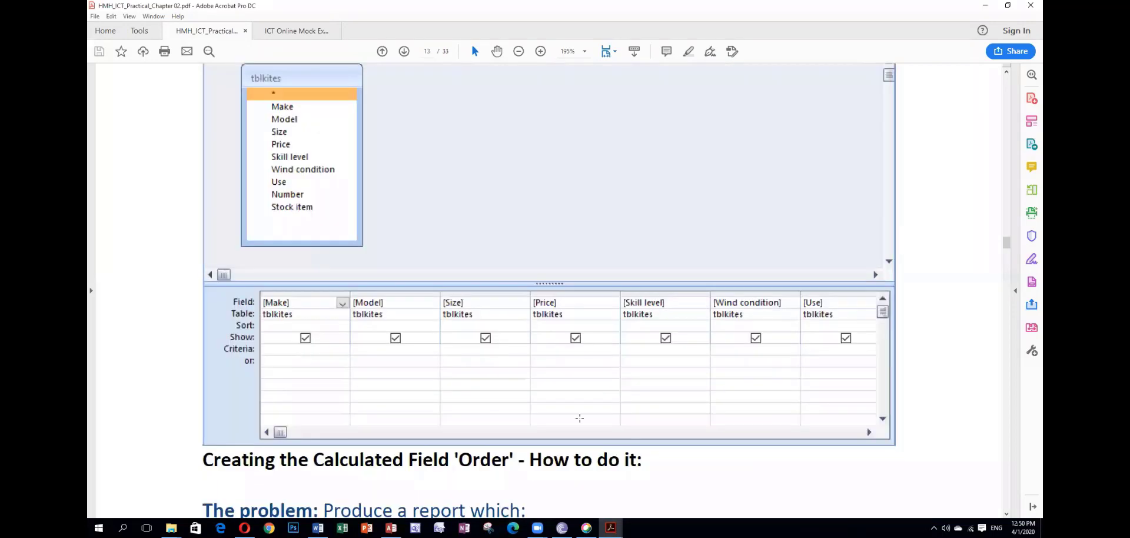
scroll(578, 417, down, 4)
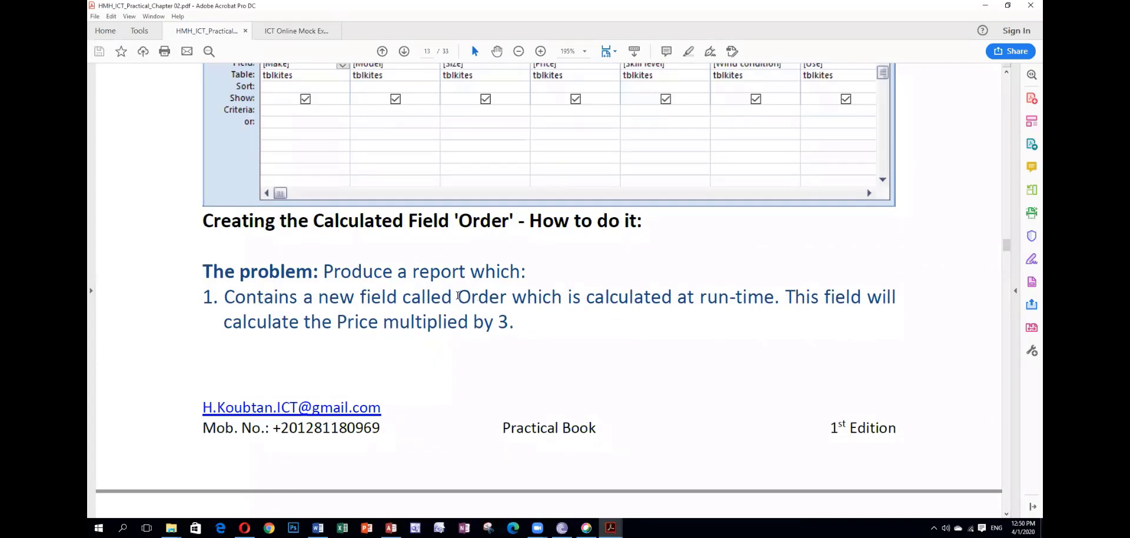
drag(458, 296, 582, 298)
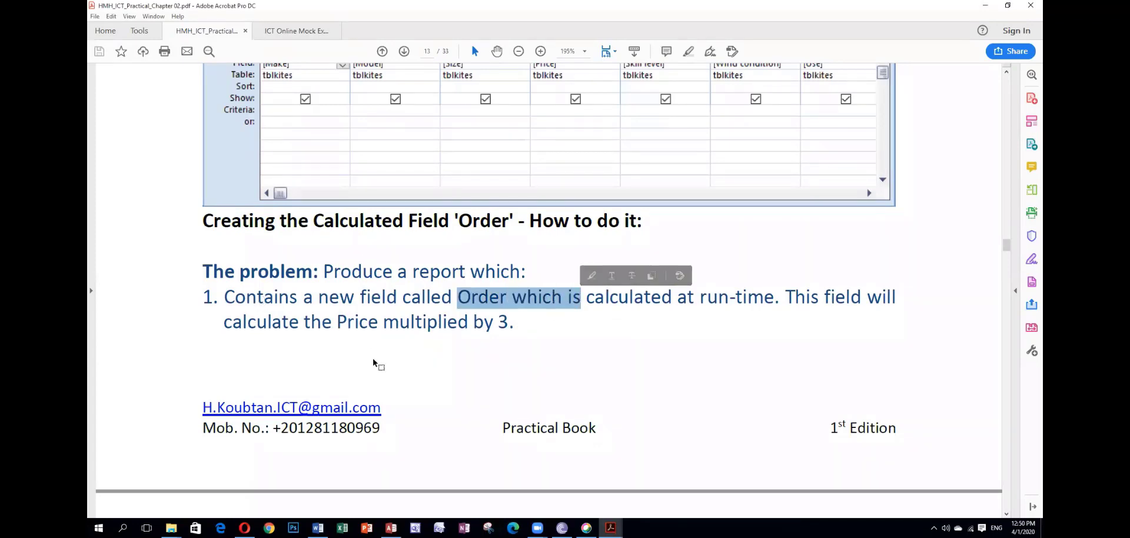
scroll(374, 361, down, 3)
scroll(374, 361, down, 3)
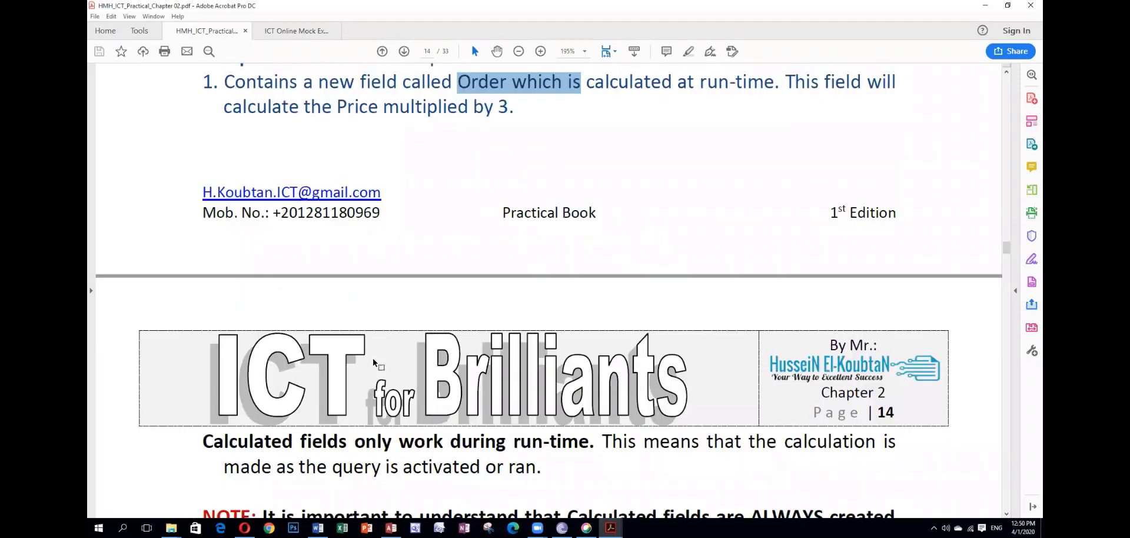
scroll(441, 330, up, 3)
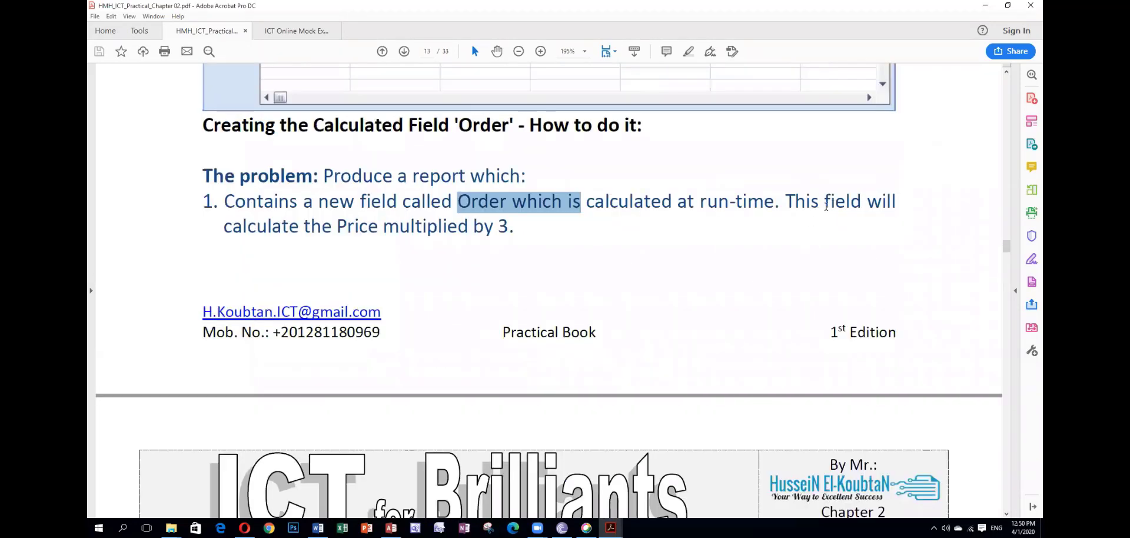
drag(337, 229, 379, 229)
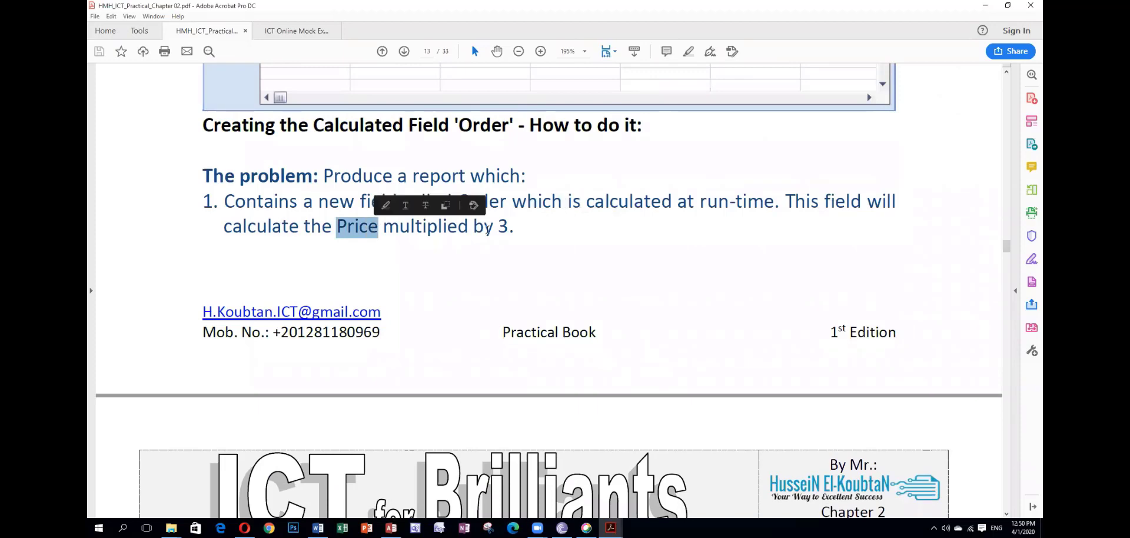
click(503, 227)
drag(497, 227, 510, 227)
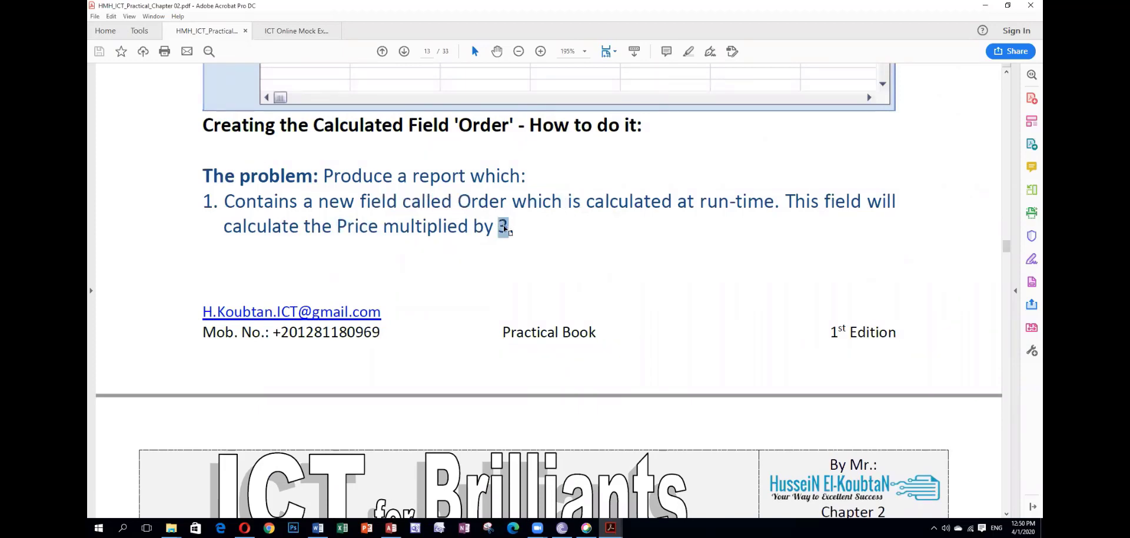
Switch to Access and add the calculated field Order:[Price]*3 in the first empty query column, set to show.
click(391, 528)
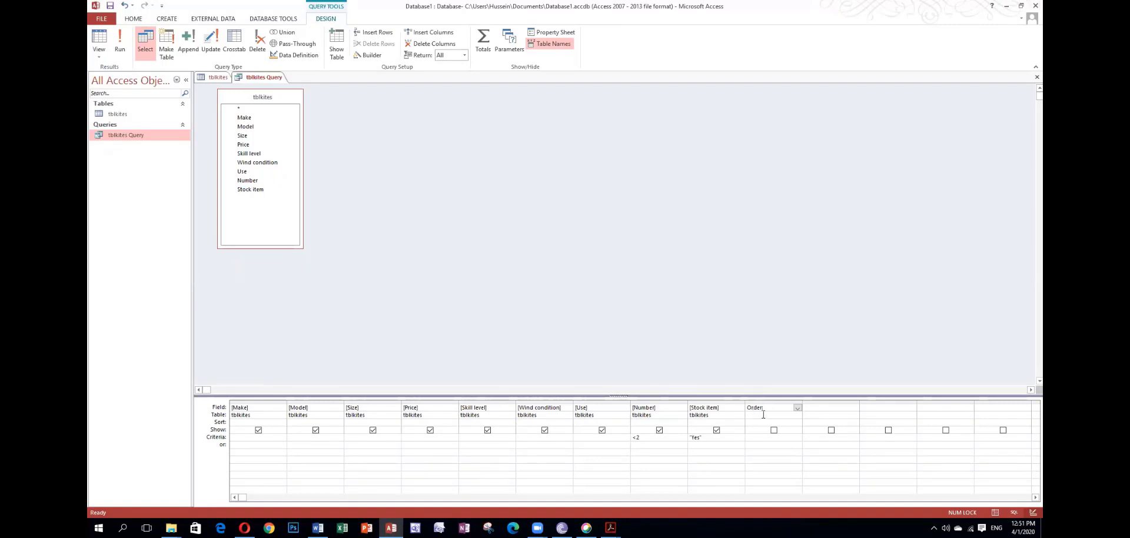
click(424, 407)
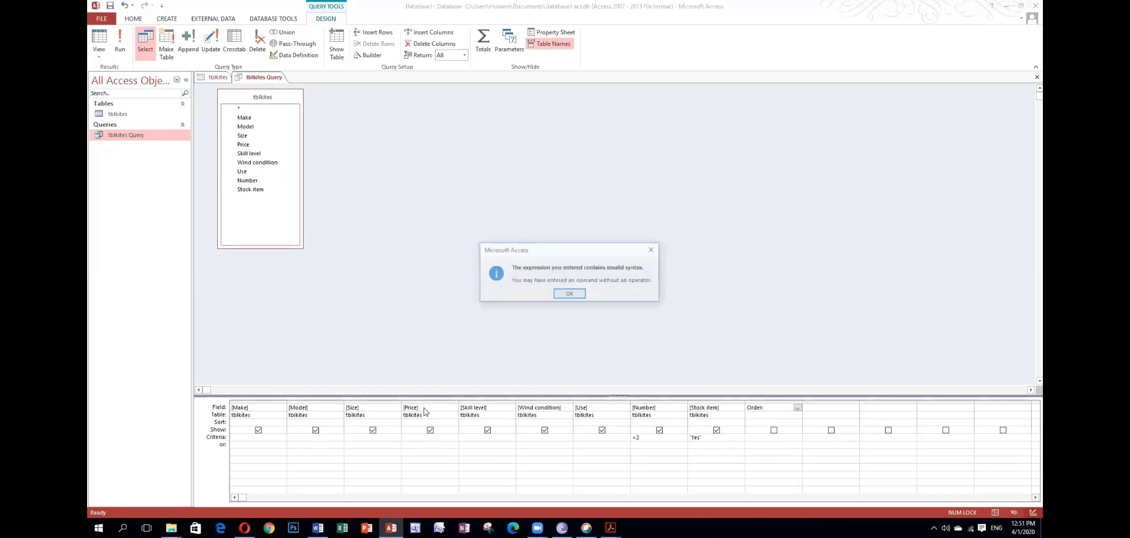
click(653, 251)
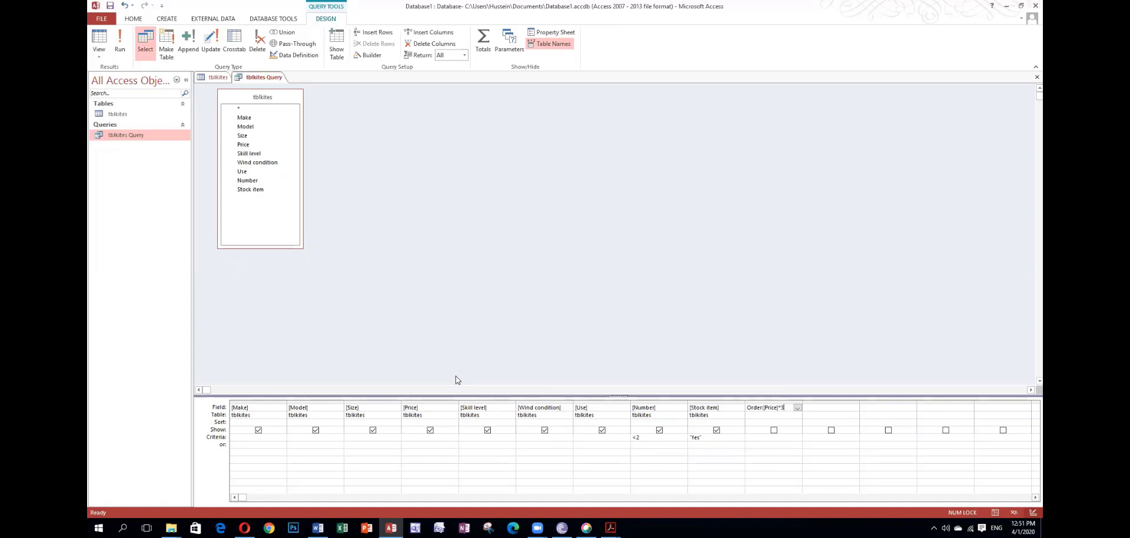
click(774, 430)
click(774, 431)
Rebuild the Order field's expression as [Price]*3 in the Expression Builder, picking Price from the field list and removing the <<Expr>> placeholder.
right_click(788, 405)
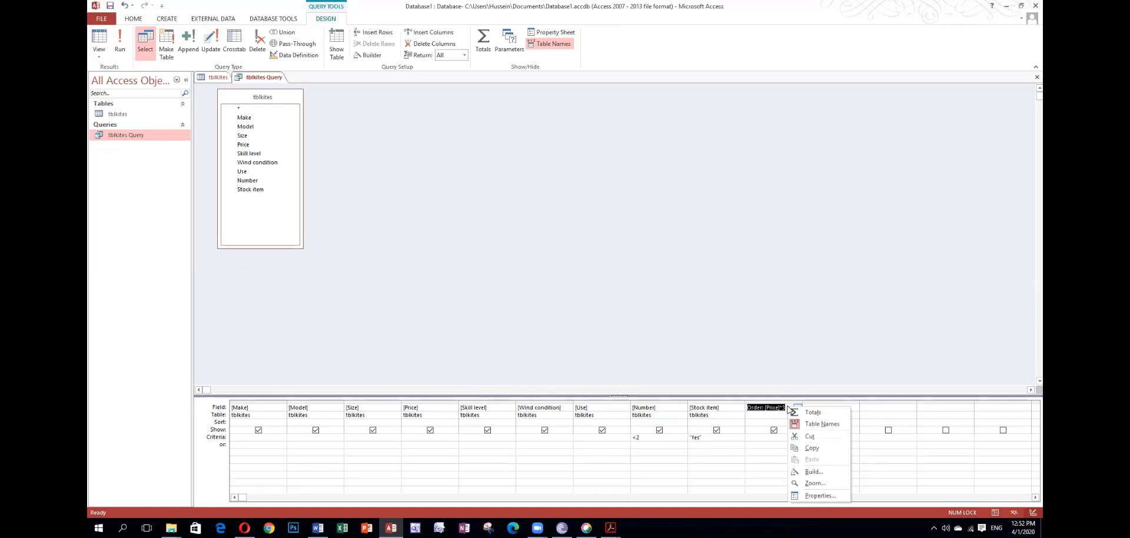
click(813, 472)
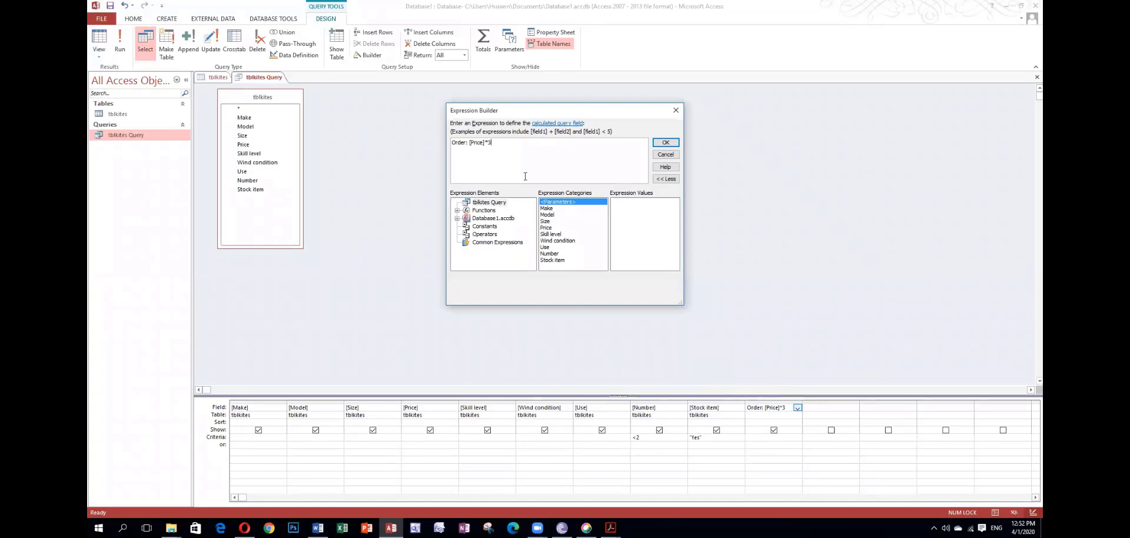
drag(495, 143, 449, 143)
drag(469, 143, 501, 143)
key(Delete)
double_click(546, 227)
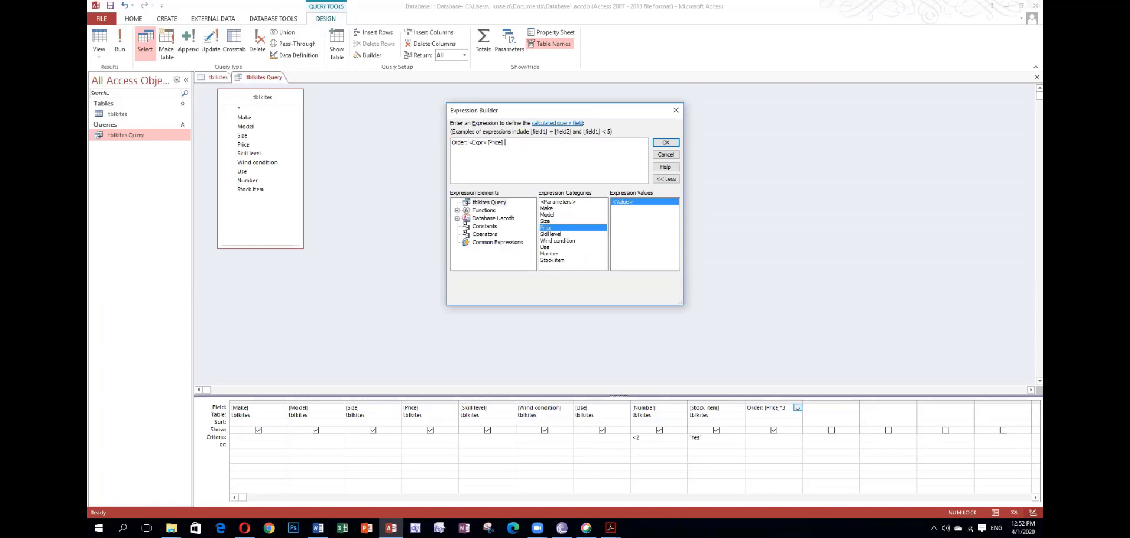
text(*3)
drag(488, 142, 471, 142)
key(Delete)
click(665, 142)
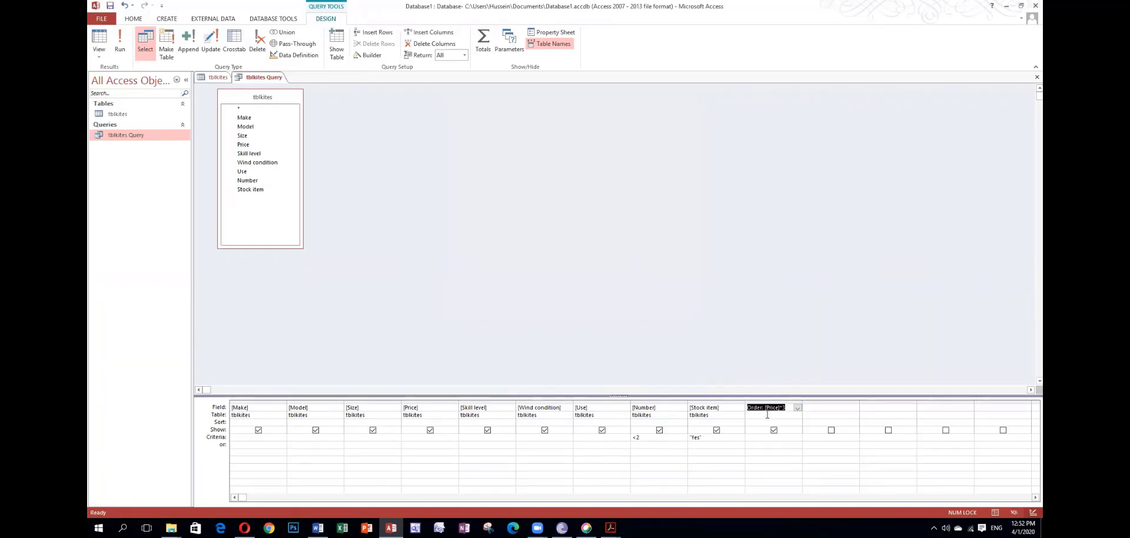
Check the source table entries of the Order column and its neighbouring query columns, and run the query.
key(Down)
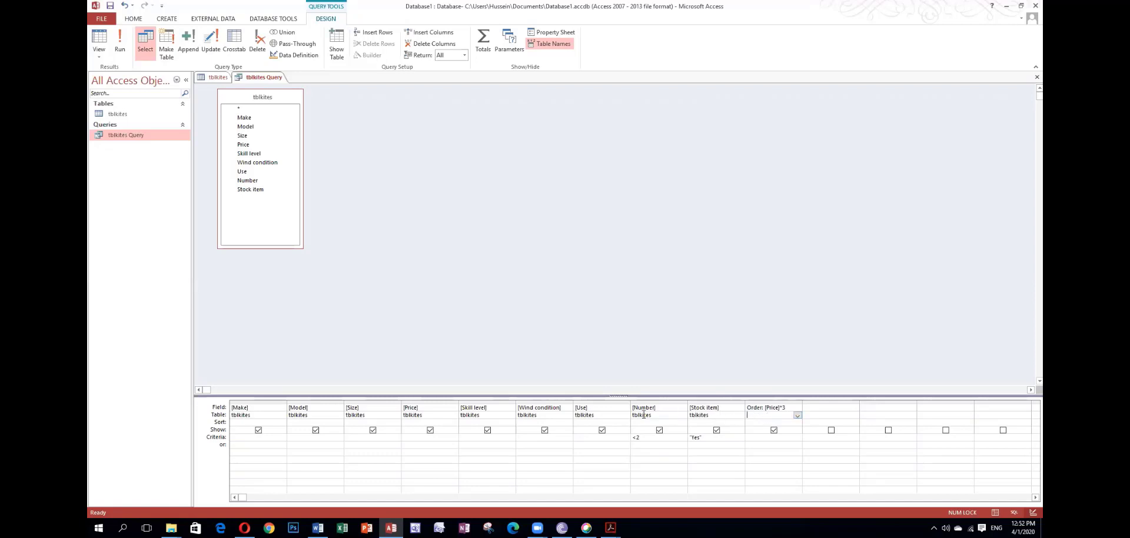
click(718, 416)
click(663, 416)
click(609, 415)
click(548, 415)
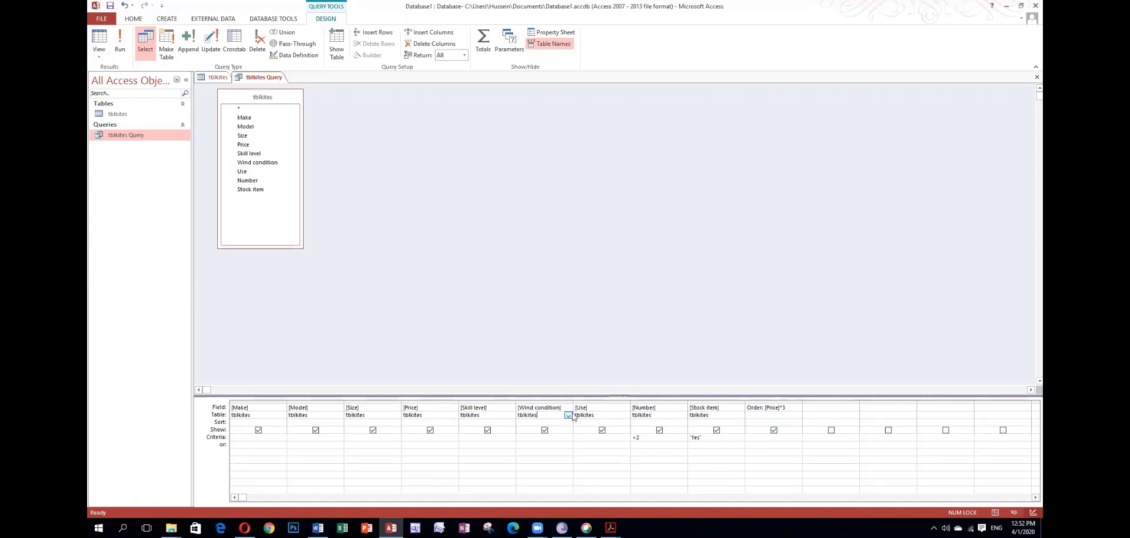
click(774, 415)
click(787, 405)
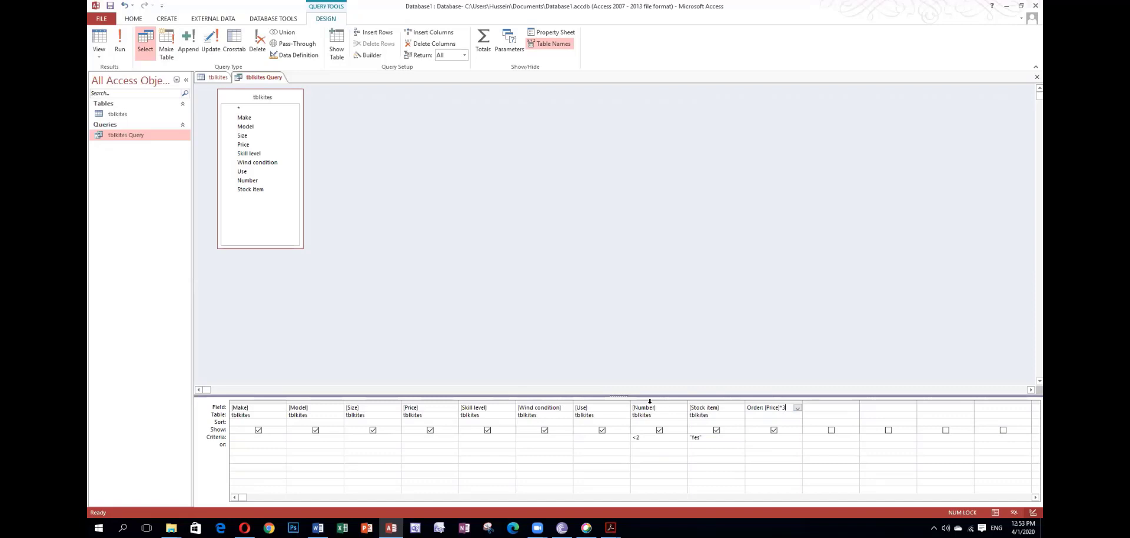
click(121, 52)
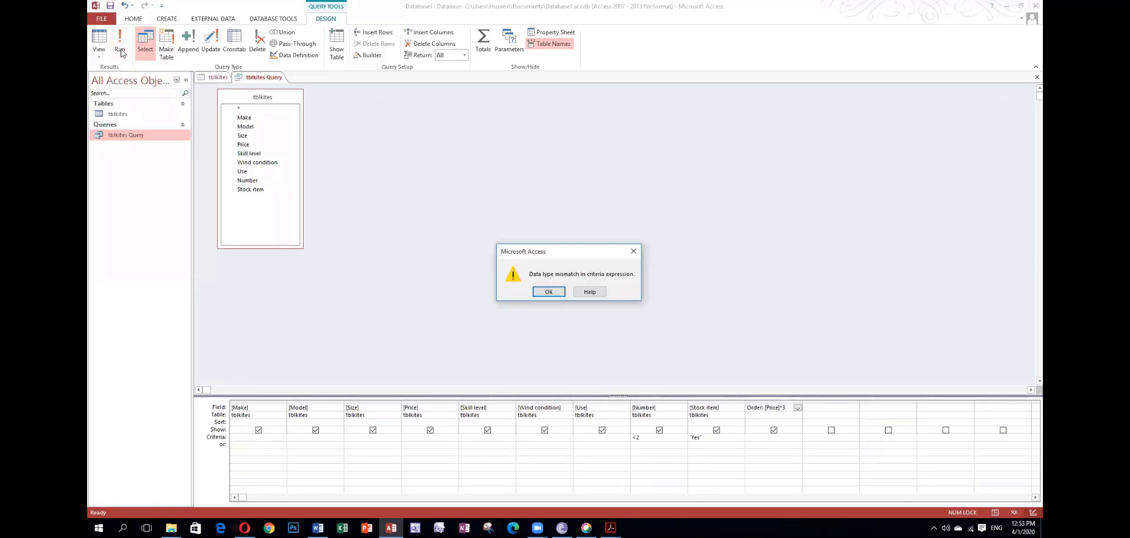
Dismiss the data type mismatch error, replace the Stock item criterion with Yes without quotation marks, and run the query.
click(552, 292)
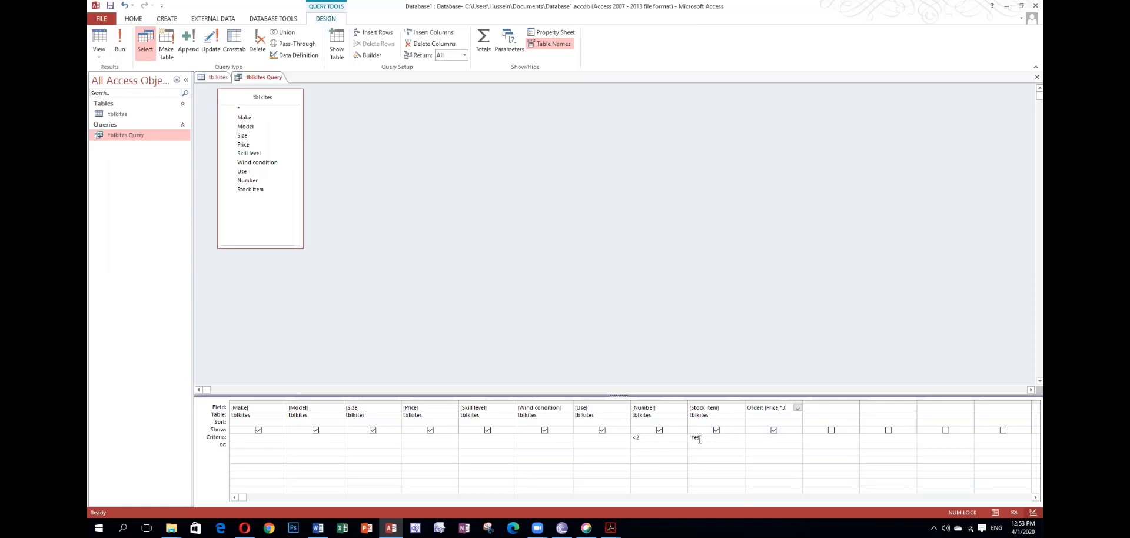
drag(700, 440, 676, 440)
text(Yes)
click(119, 53)
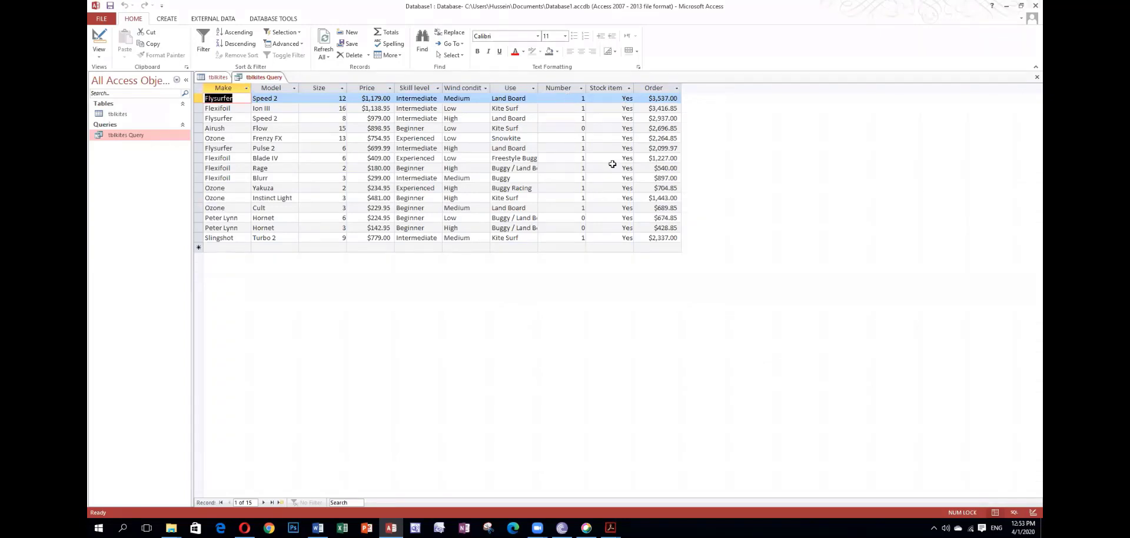
Check the query results in the Number and Stock item columns, and compare the Price values with the calculated Order values.
click(562, 84)
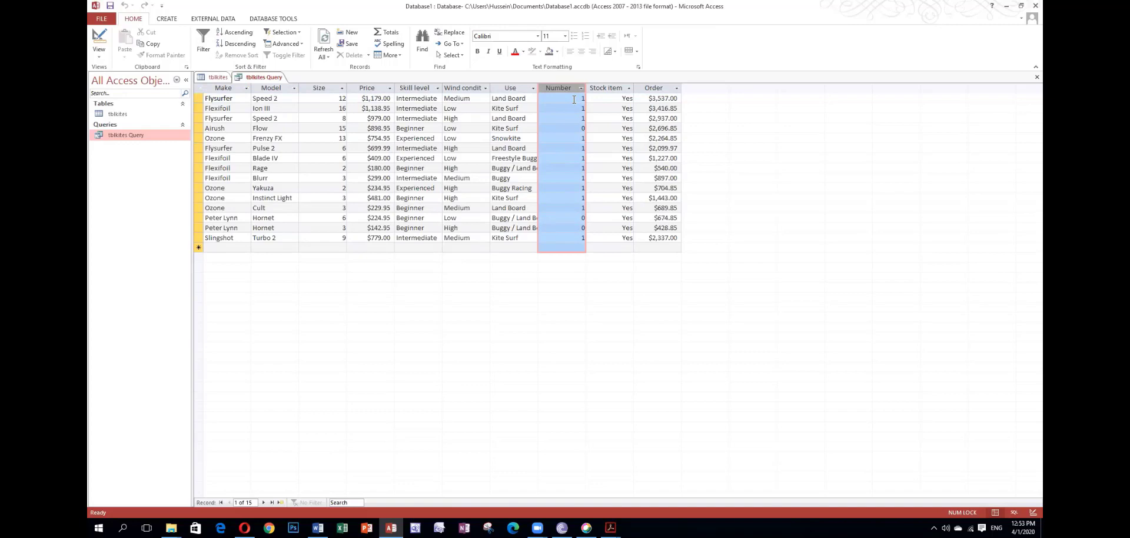
click(610, 88)
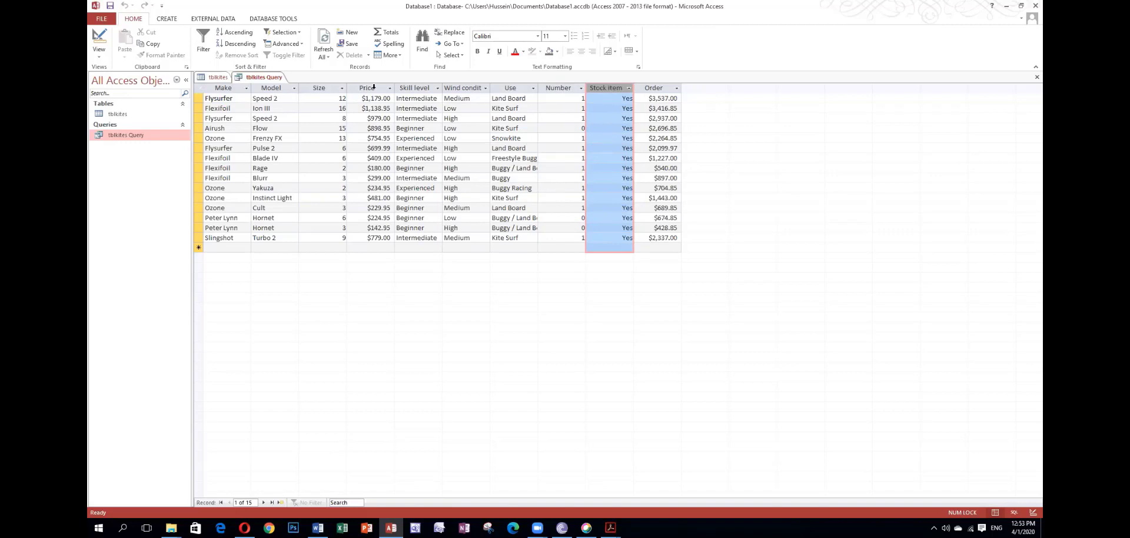
click(660, 86)
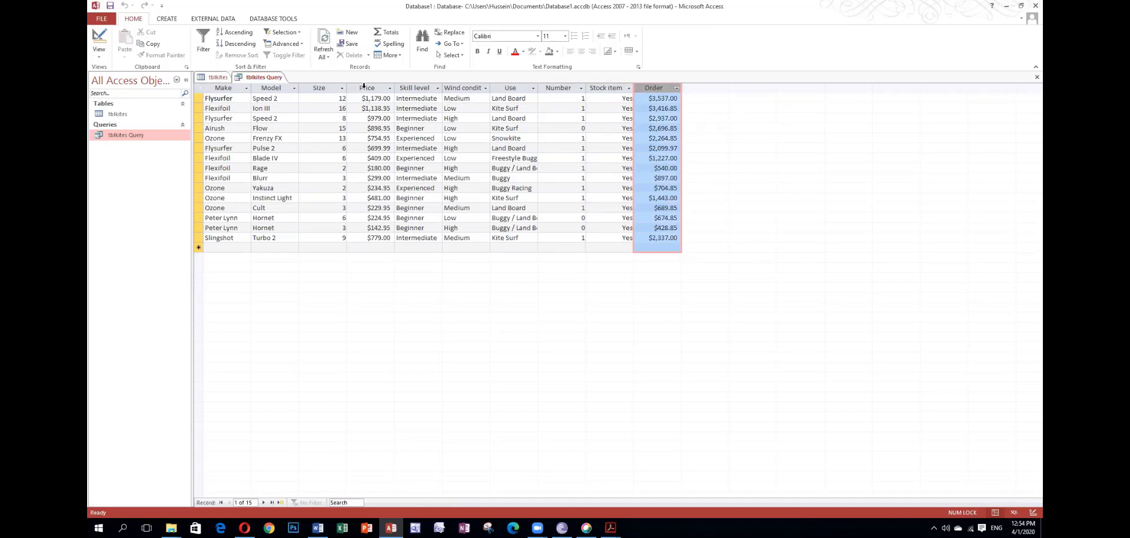
click(364, 86)
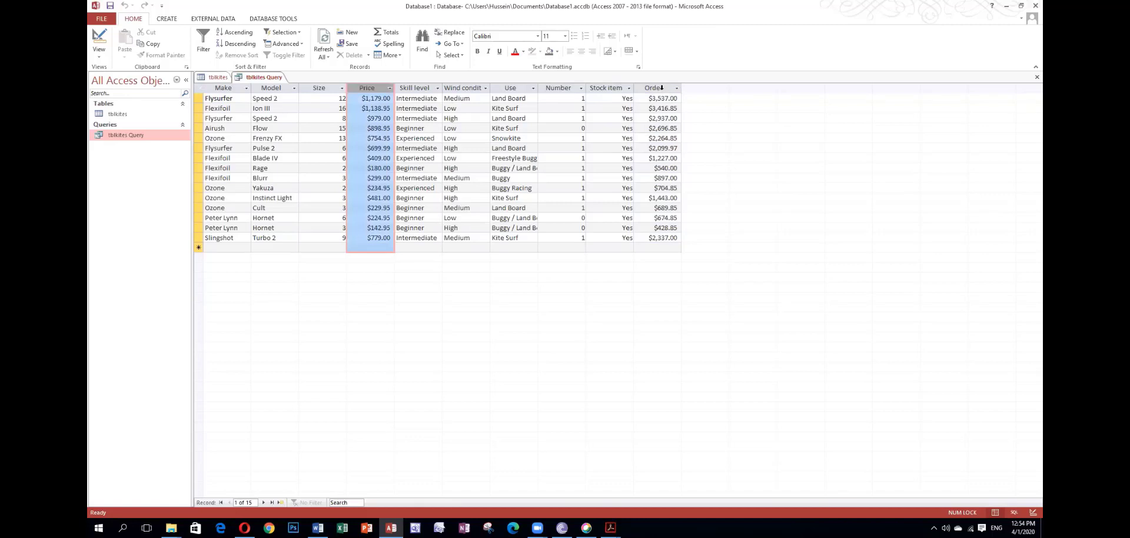
click(662, 87)
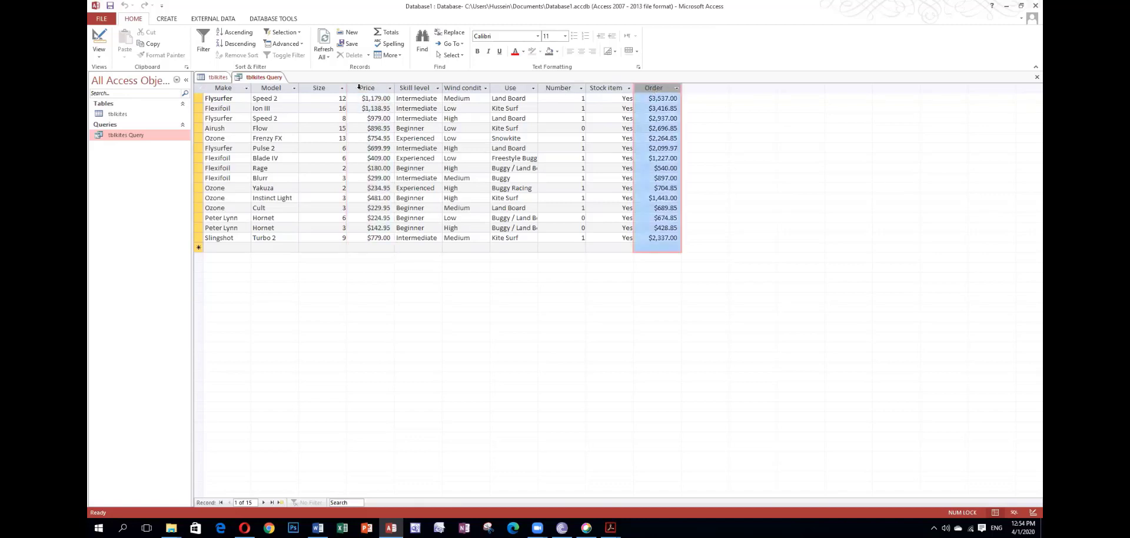
click(359, 86)
drag(358, 98, 393, 98)
drag(647, 99, 678, 99)
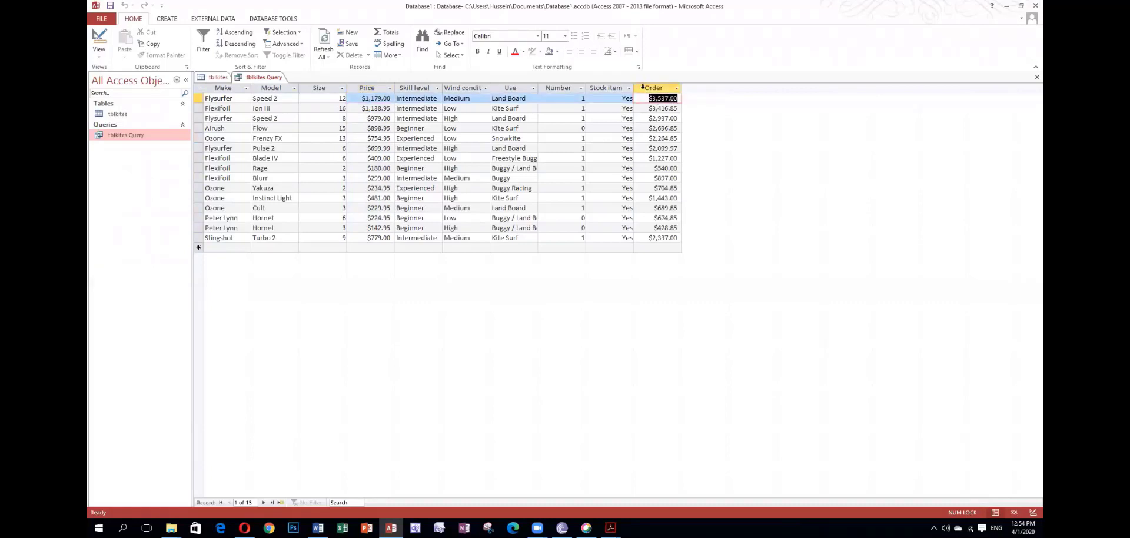
click(639, 87)
click(364, 87)
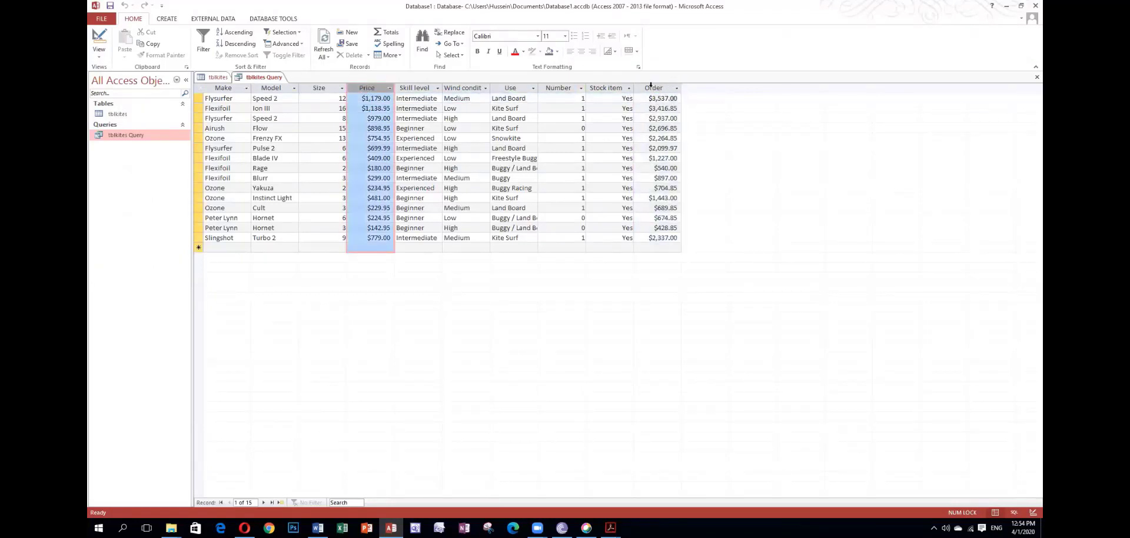
click(650, 87)
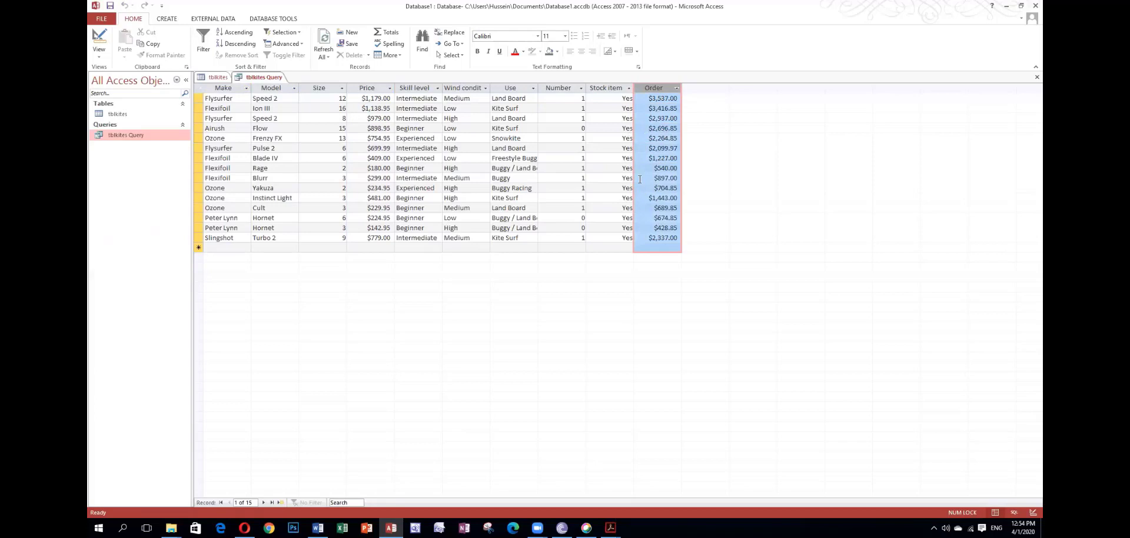
Save tblkites Query with its criteria and calculated Order field, keeping it selected in the object list.
click(127, 137)
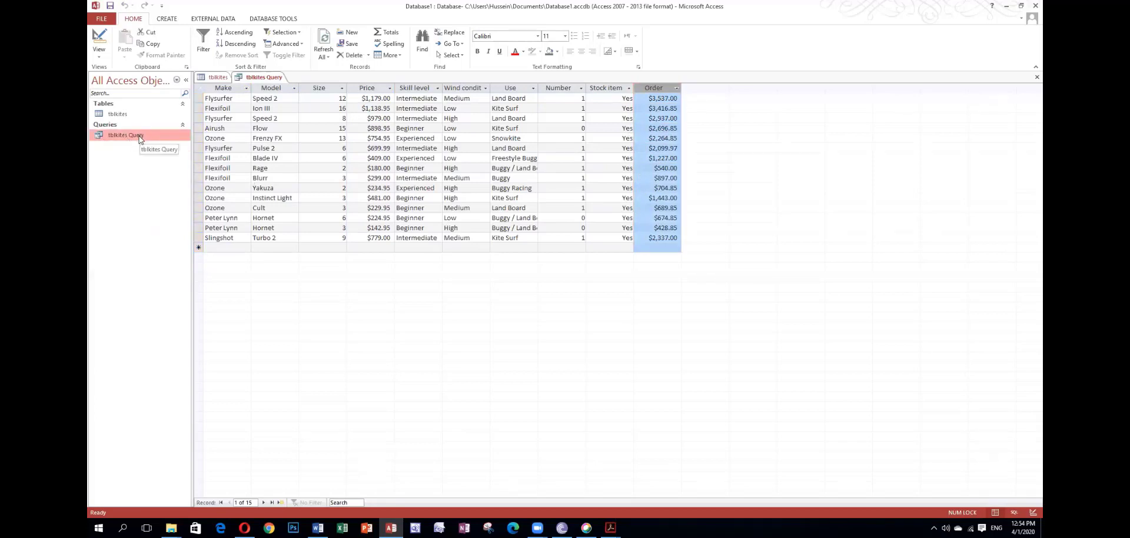
click(110, 116)
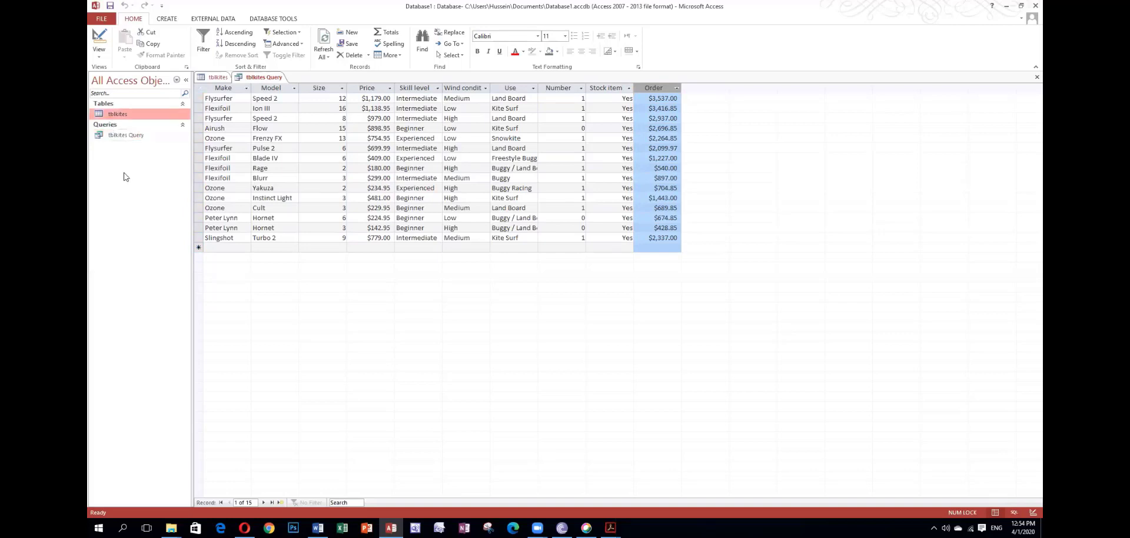
click(127, 136)
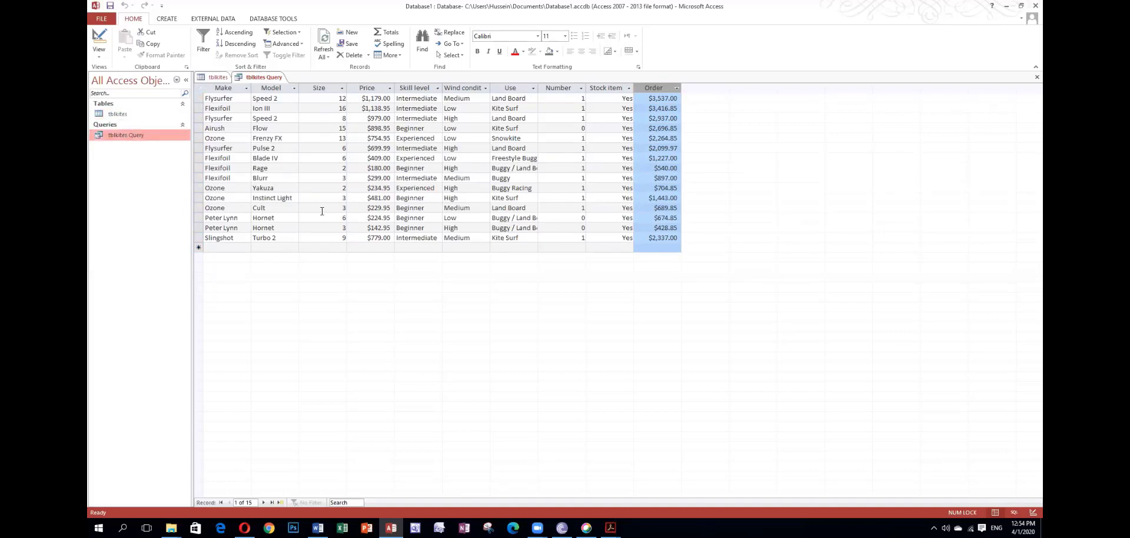
click(604, 248)
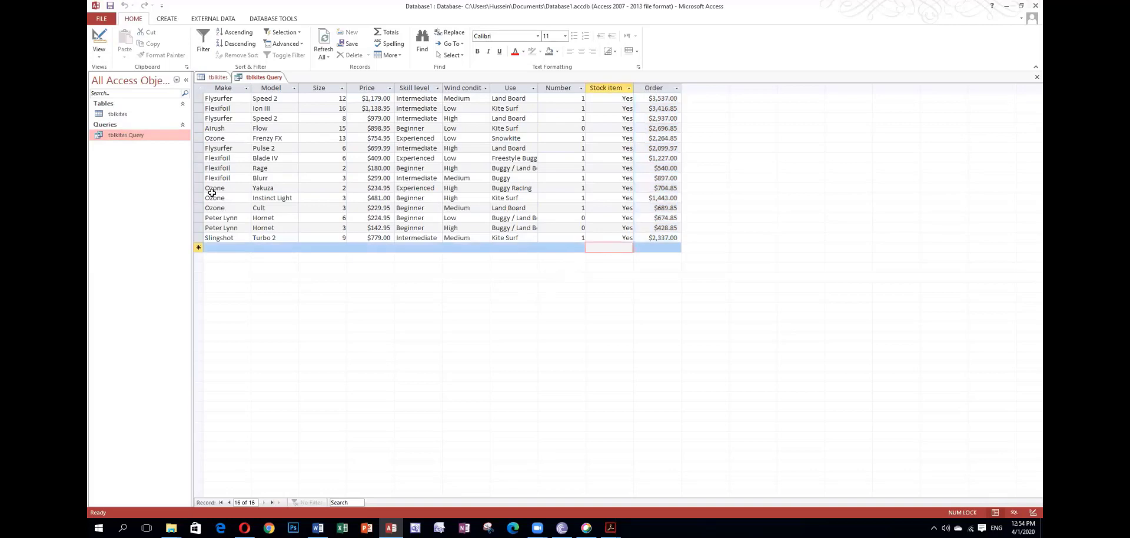
click(110, 7)
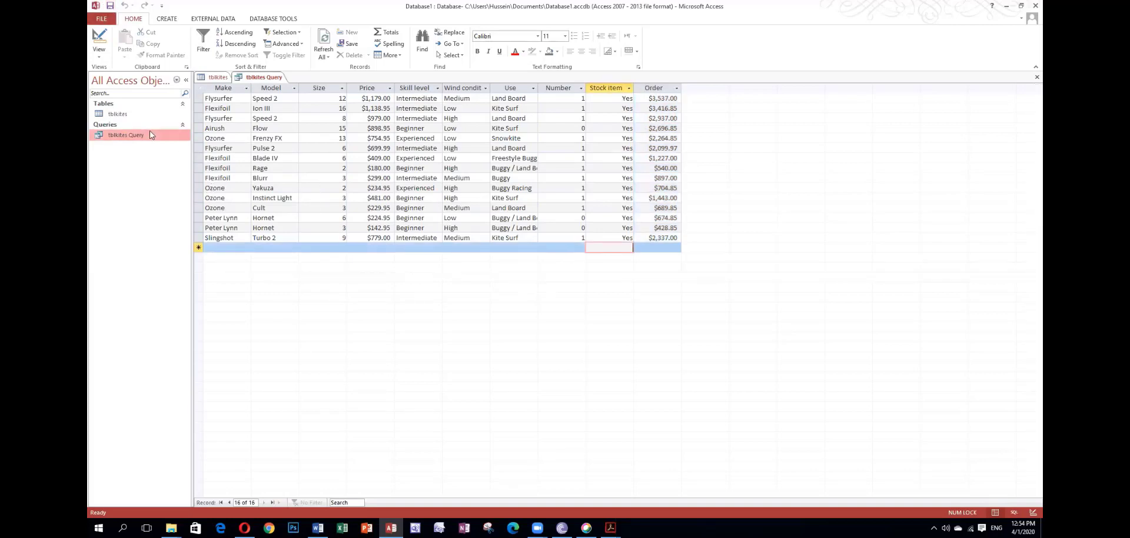
click(126, 114)
click(130, 137)
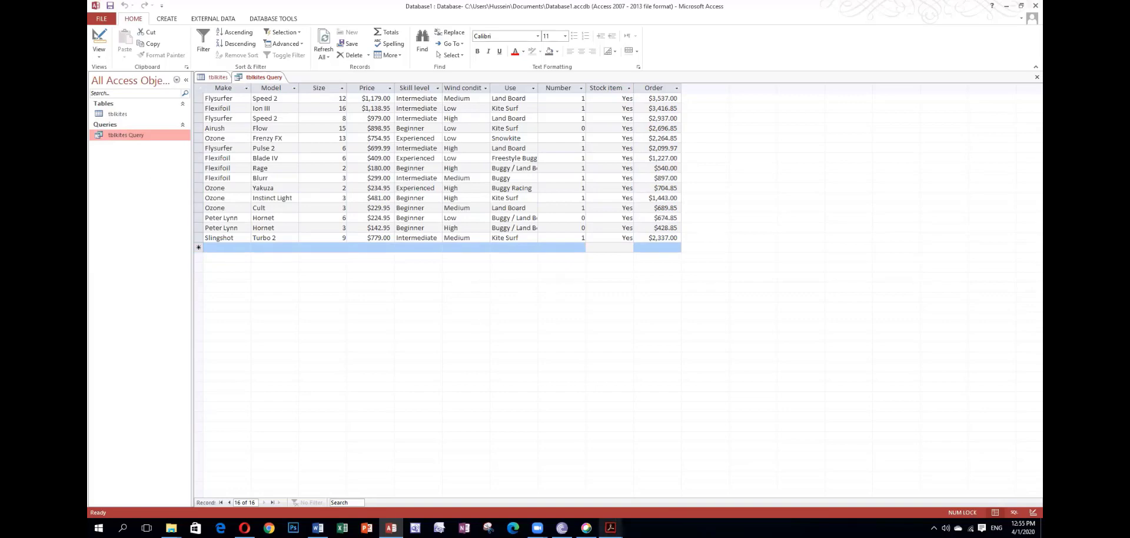
Switch to the practical book PDF and examine the breakdown of Order: [Price] * 3, including the syntax notes and mathematical symbols.
click(610, 528)
click(566, 489)
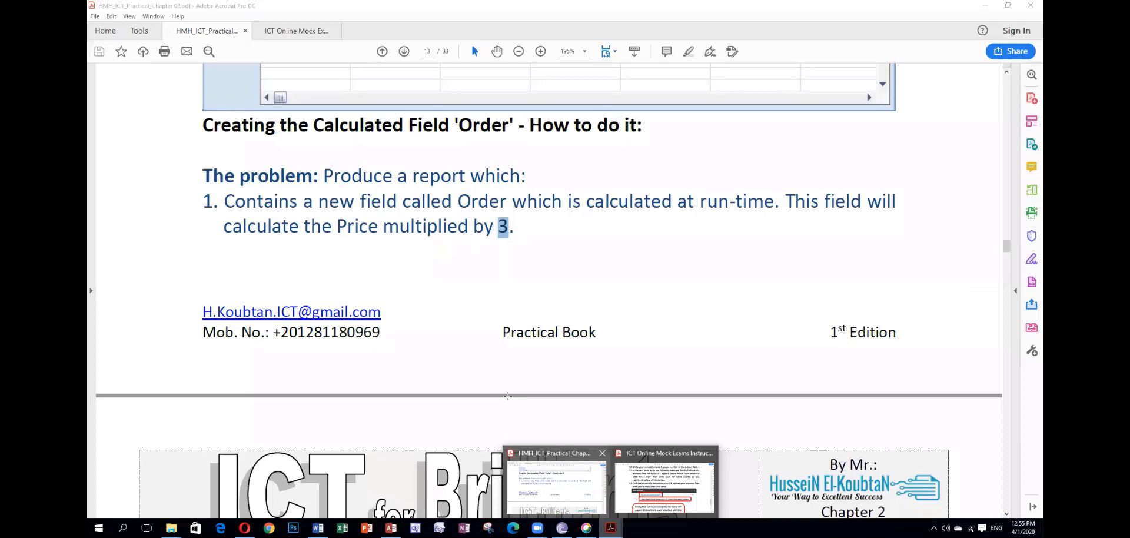
scroll(507, 399, down, 10)
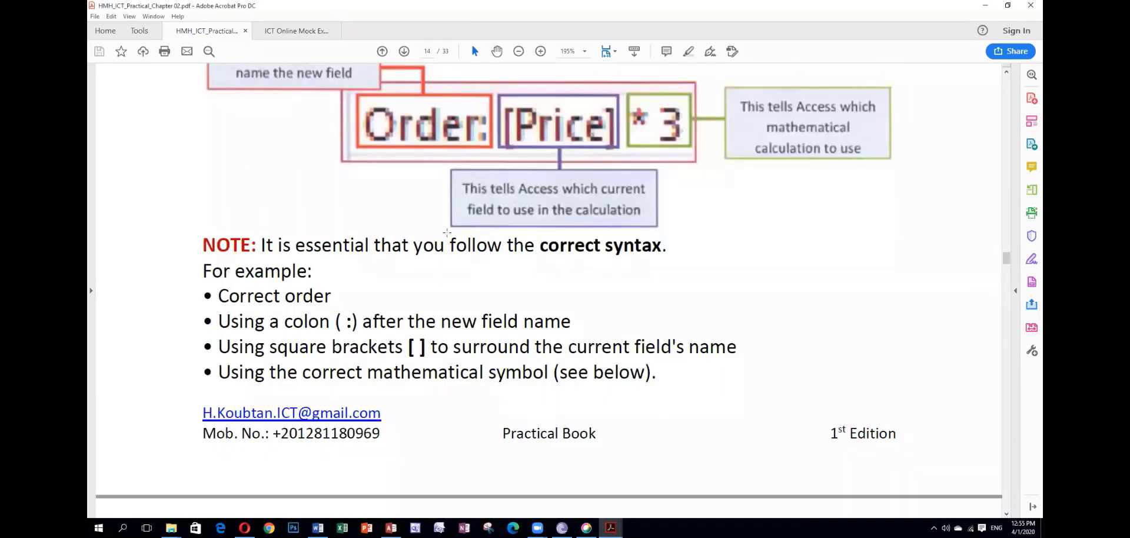
scroll(361, 215, up, 3)
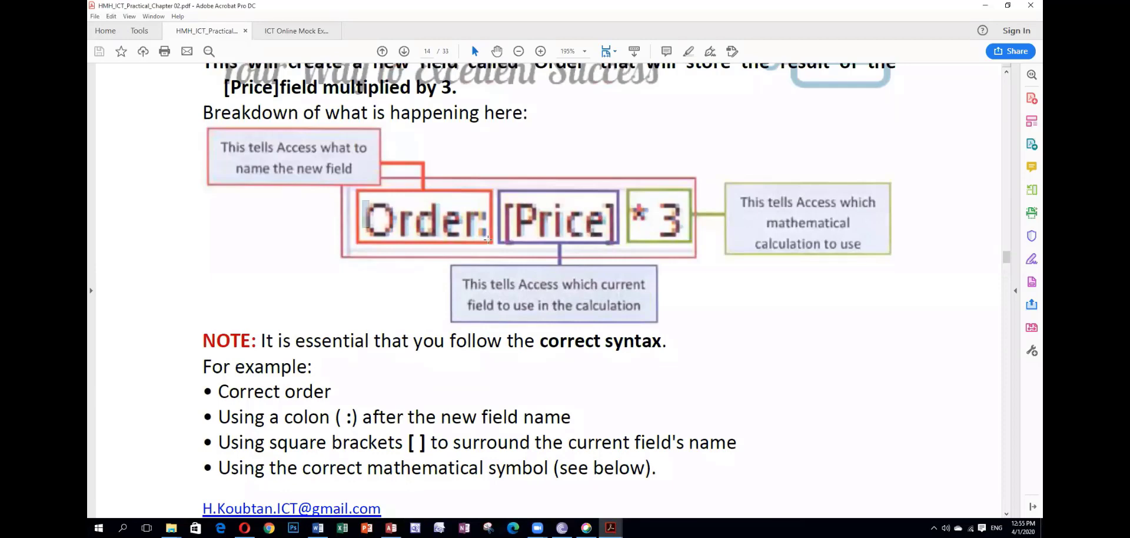
double_click(512, 207)
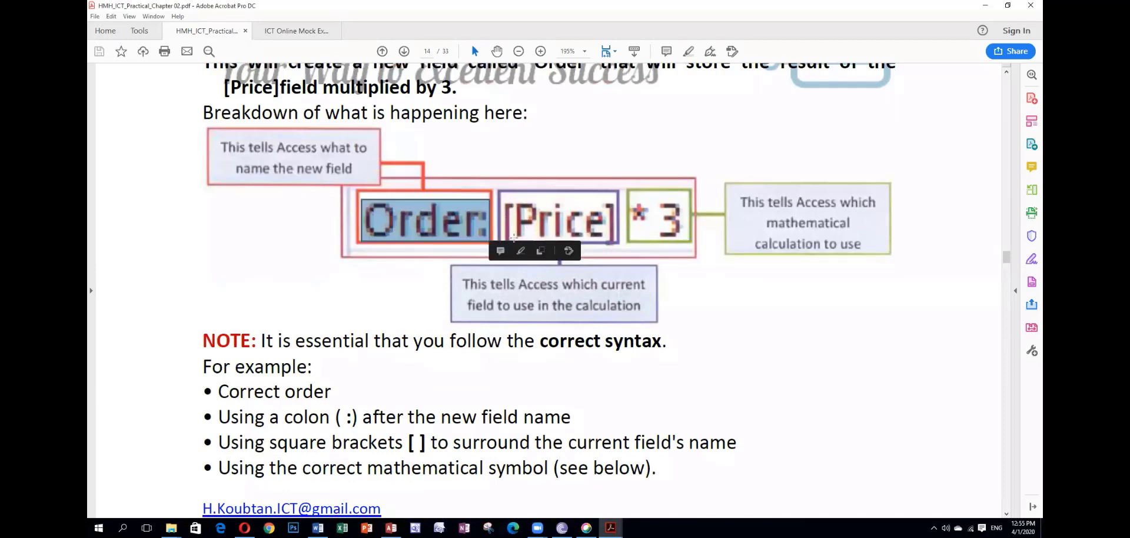
double_click(615, 246)
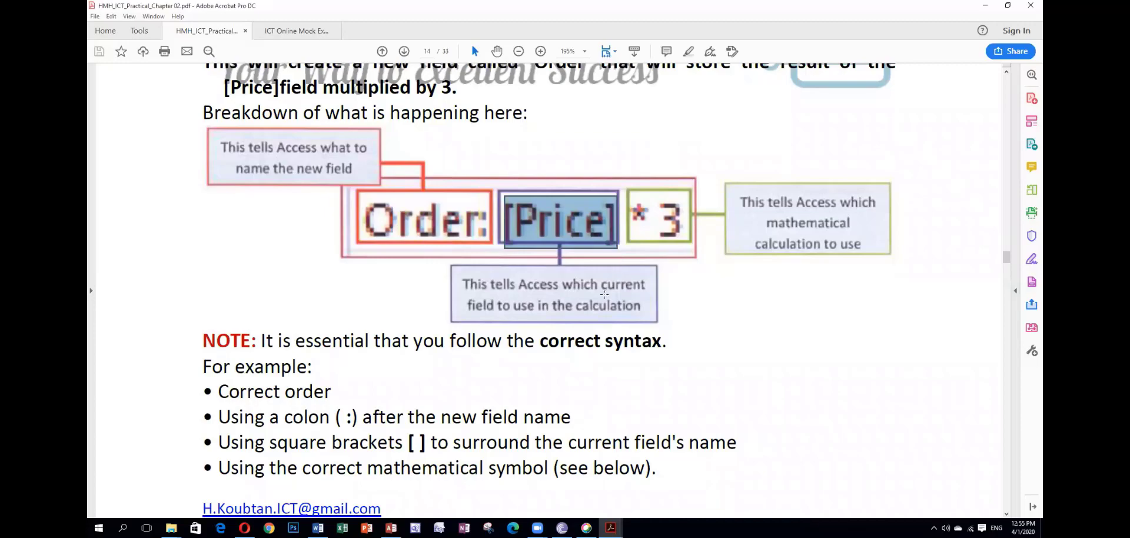
scroll(604, 295, down, 2)
scroll(605, 294, down, 3)
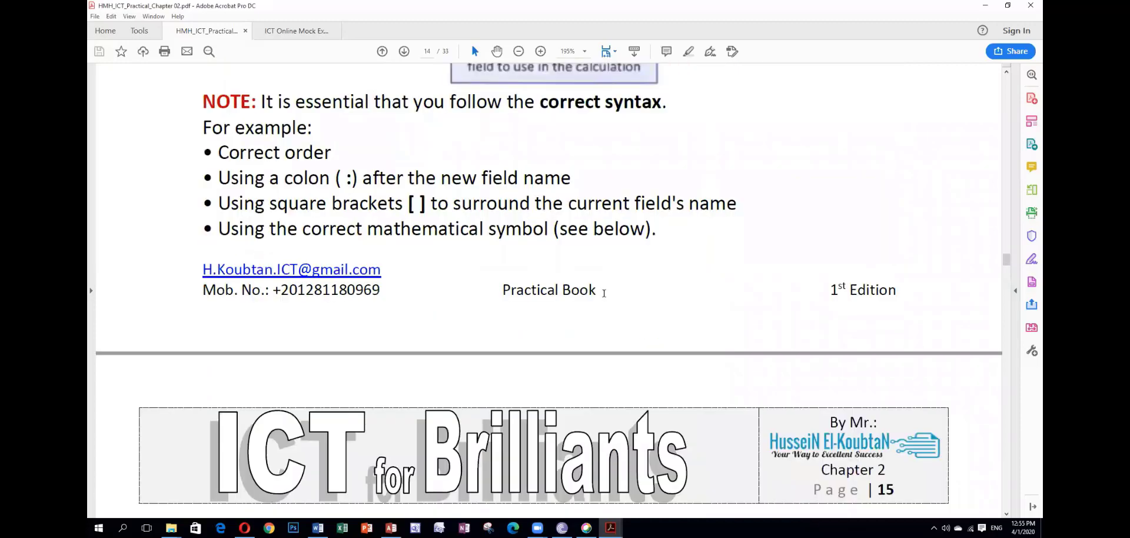
scroll(414, 243, down, 1)
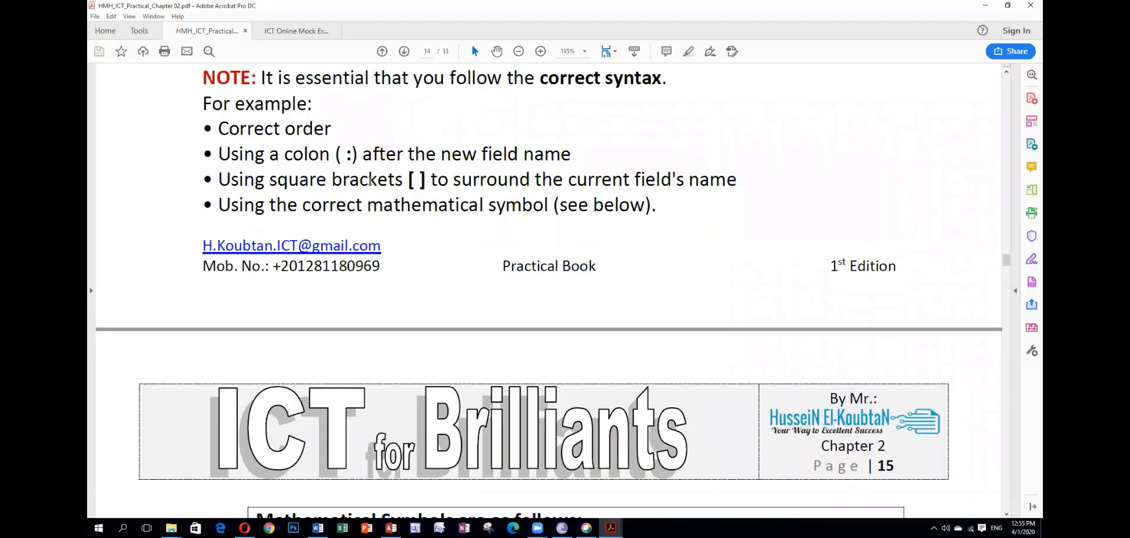
scroll(358, 283, down, 5)
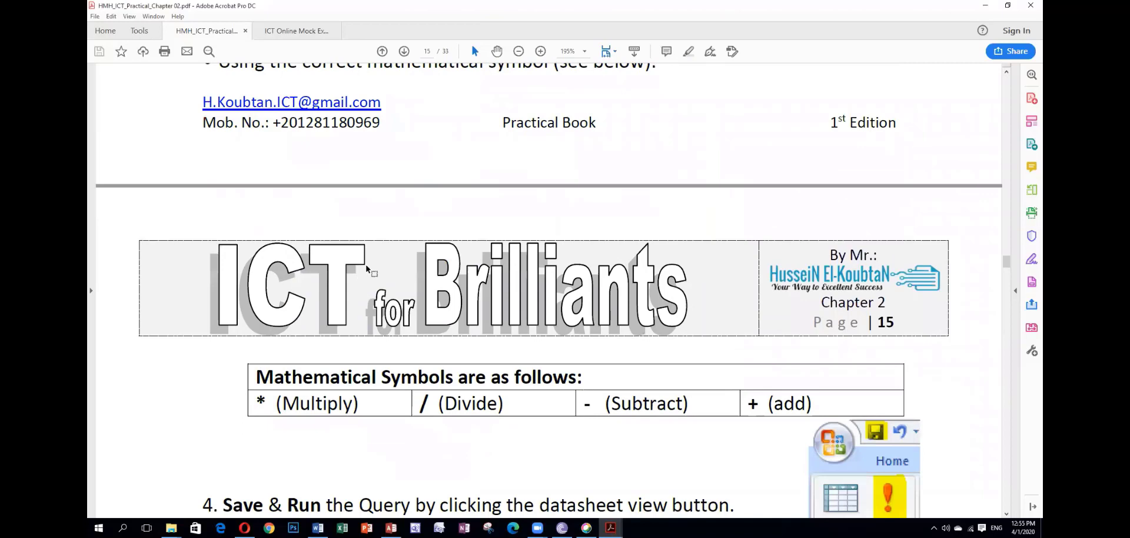
Read the PDF's save and run instructions, its sample query result, and the section on setting Order to currency with 2 decimal places.
scroll(443, 235, down, 7)
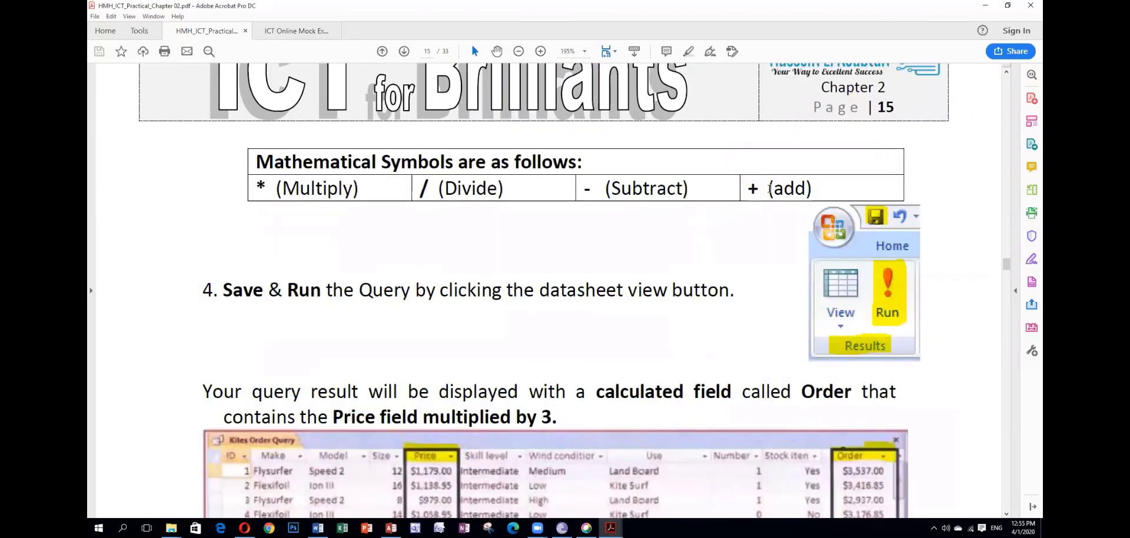
scroll(394, 285, down, 3)
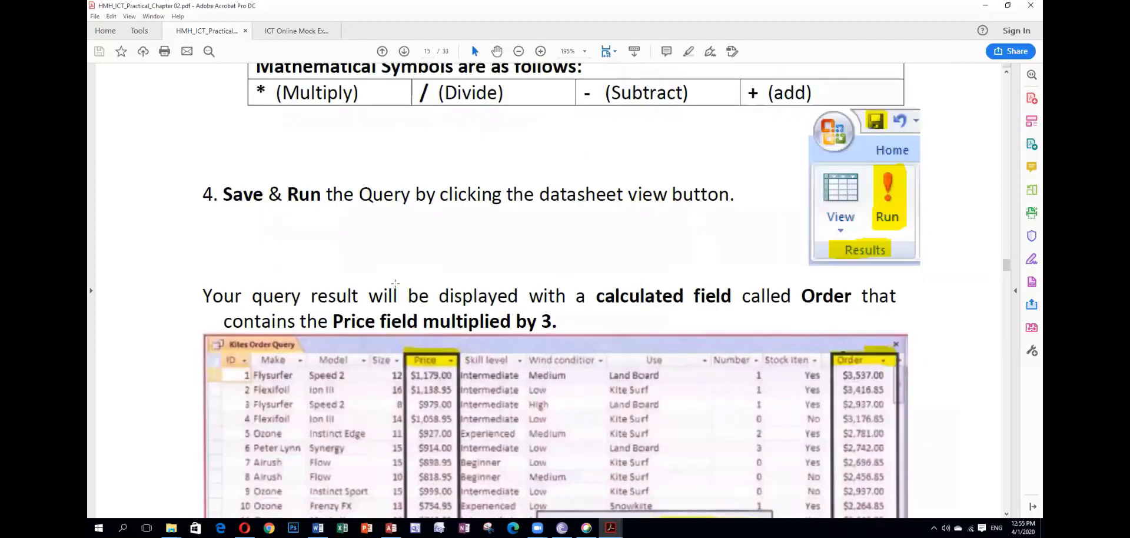
scroll(395, 283, down, 4)
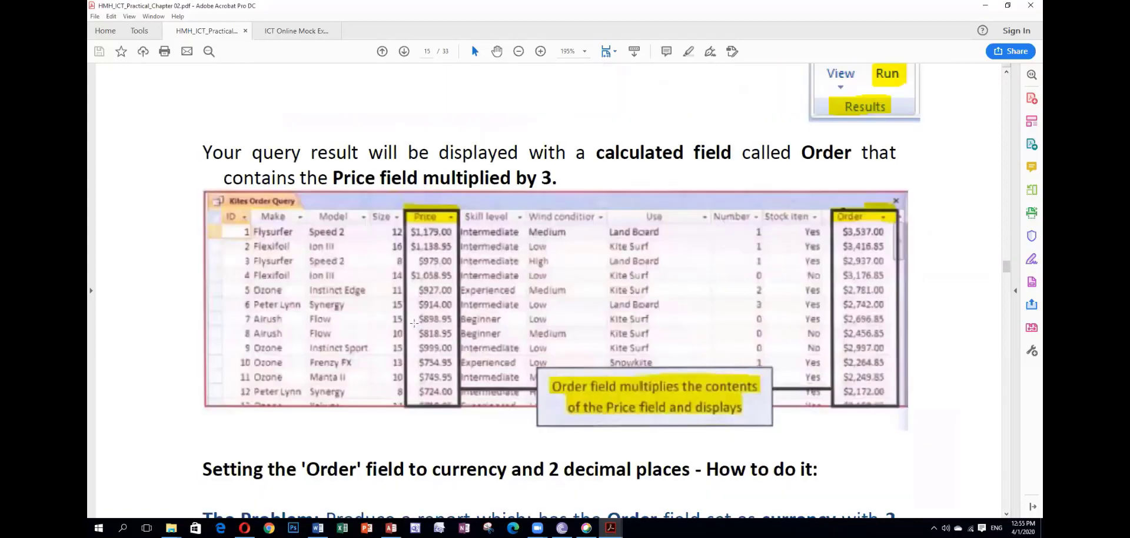
scroll(365, 329, down, 9)
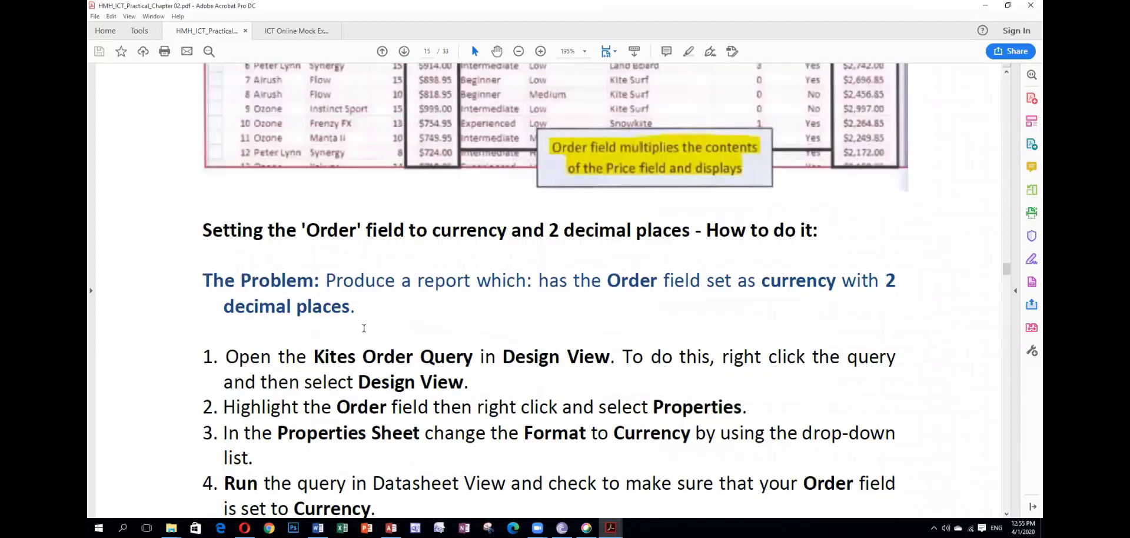
scroll(364, 328, down, 5)
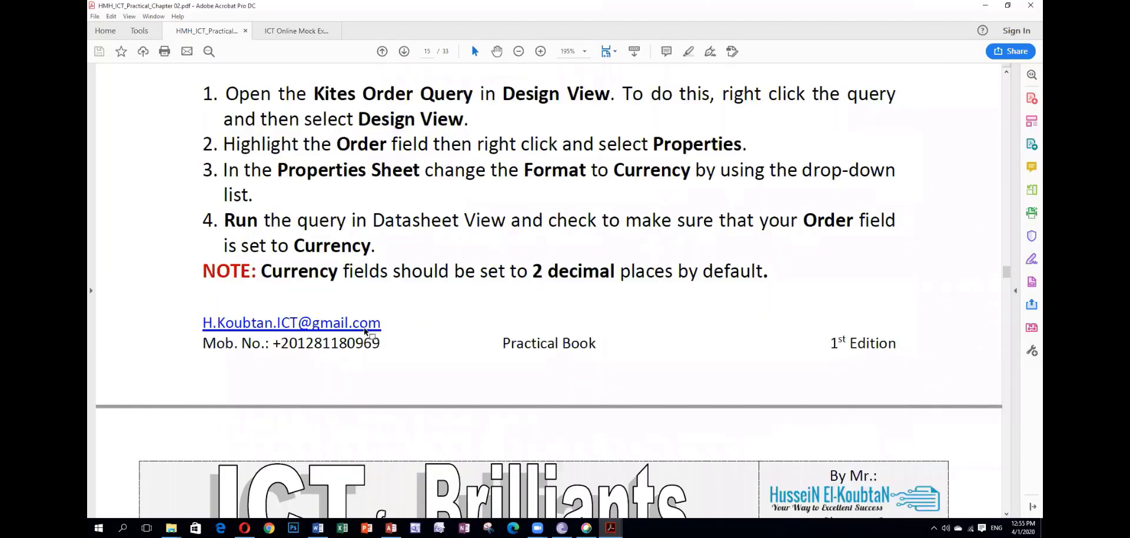
scroll(365, 332, down, 7)
scroll(365, 332, up, 4)
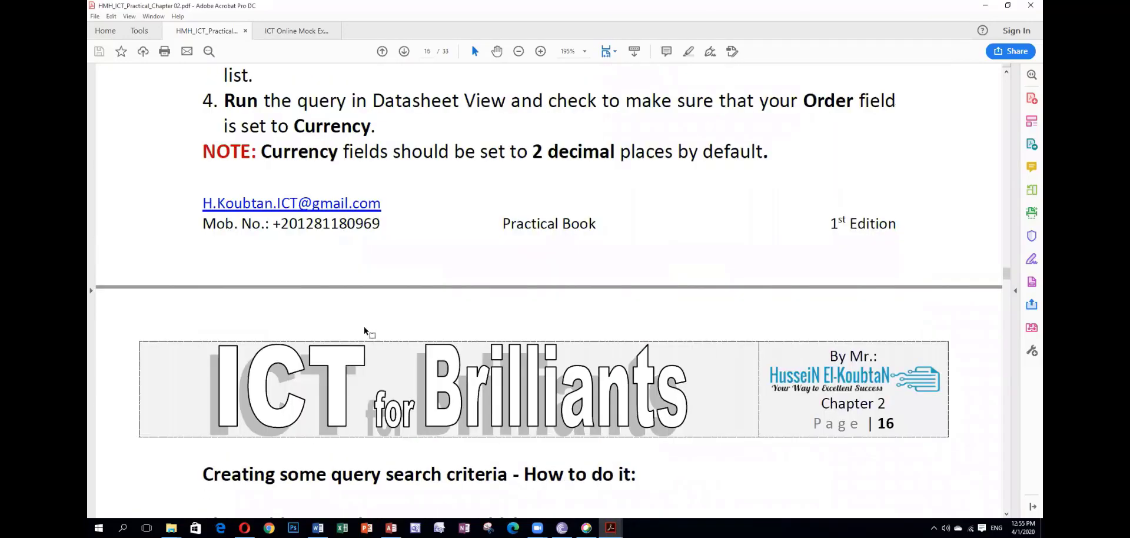
scroll(365, 325, up, 10)
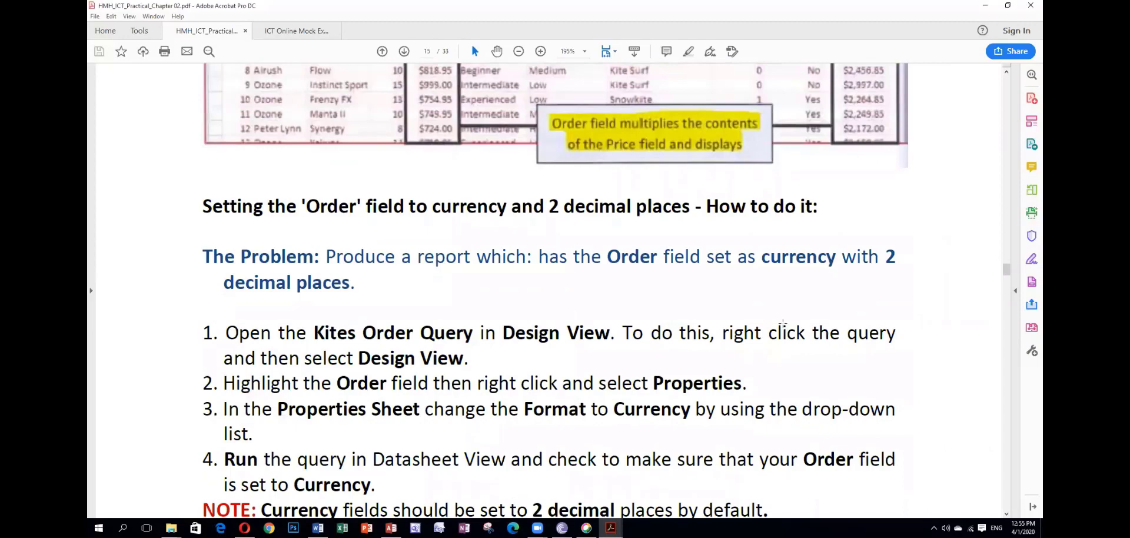
scroll(565, 342, up, 9)
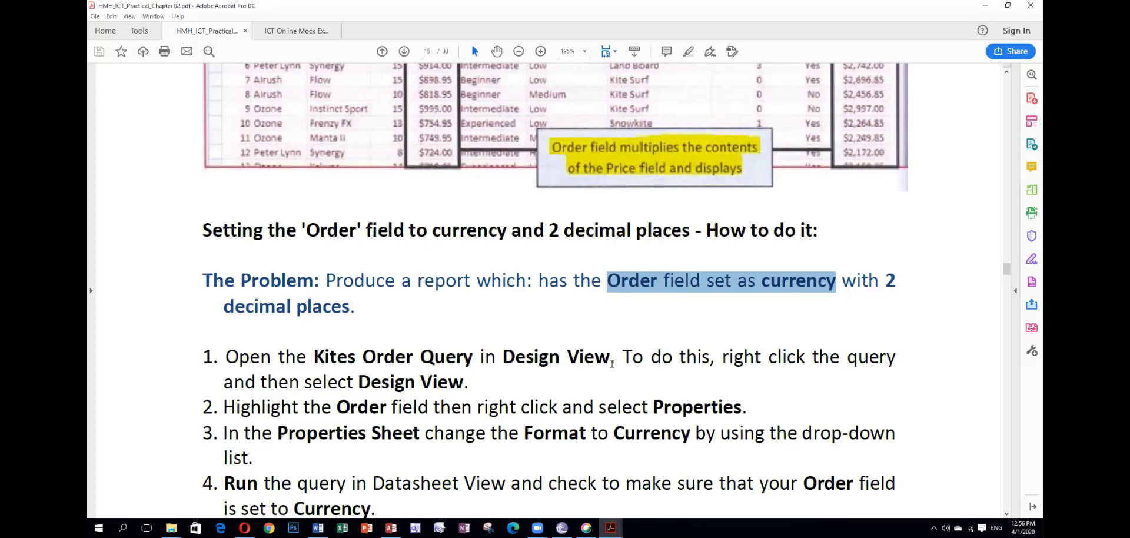
Switch back to Access and check the currency format of the Order values in the query results.
mouse_move(611, 528)
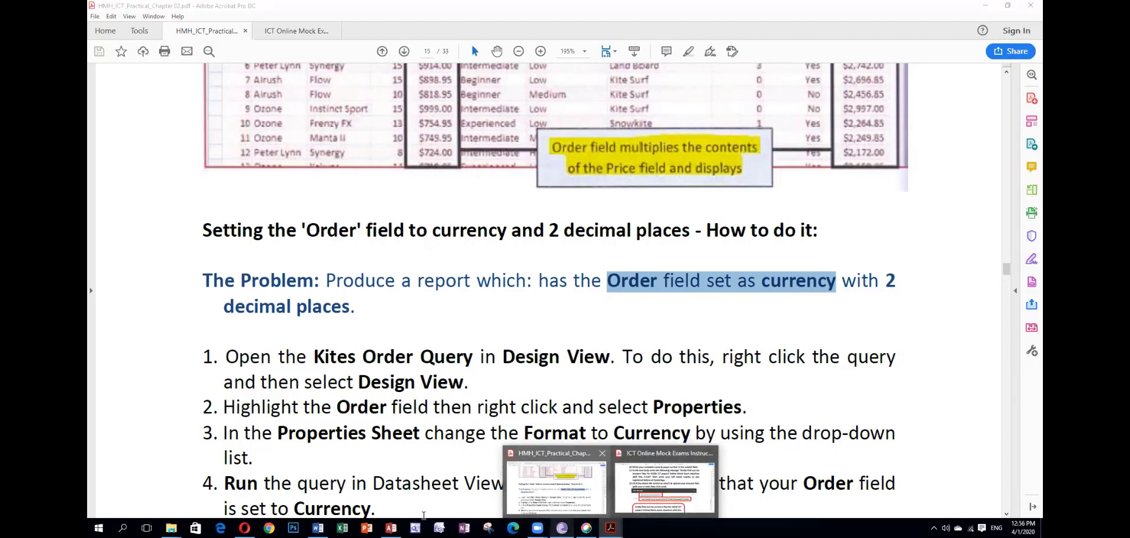
click(391, 529)
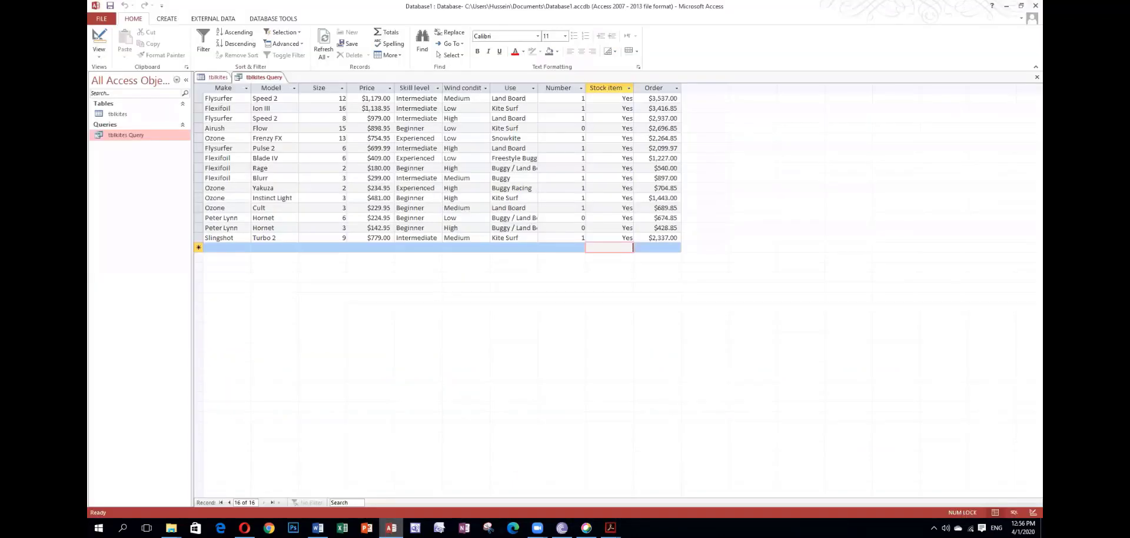
click(654, 238)
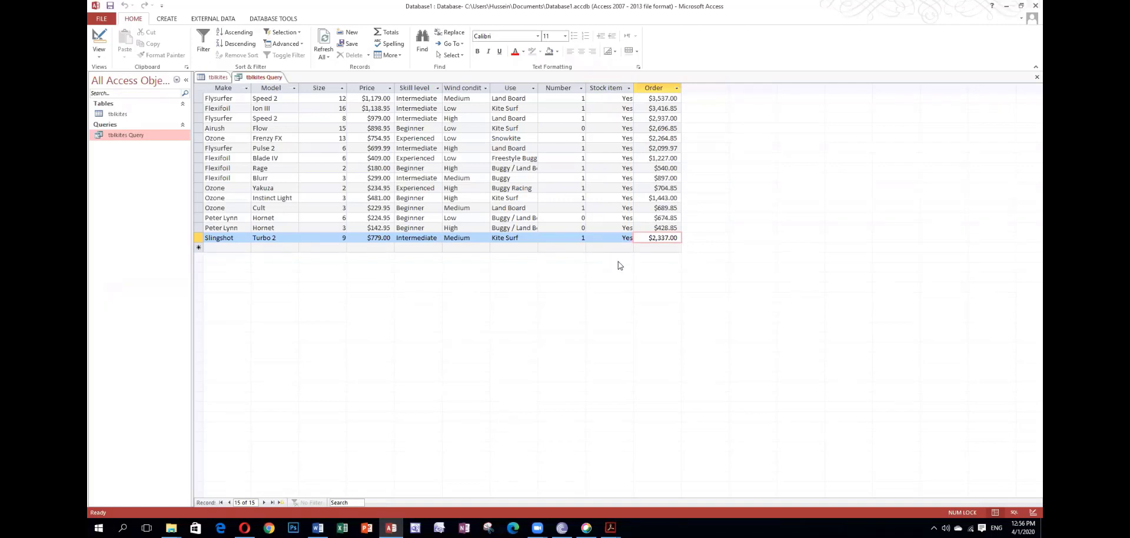
Show tblkites Query in Design View and start the Report Wizard with Query: tblkites Query as its source.
click(99, 53)
click(118, 117)
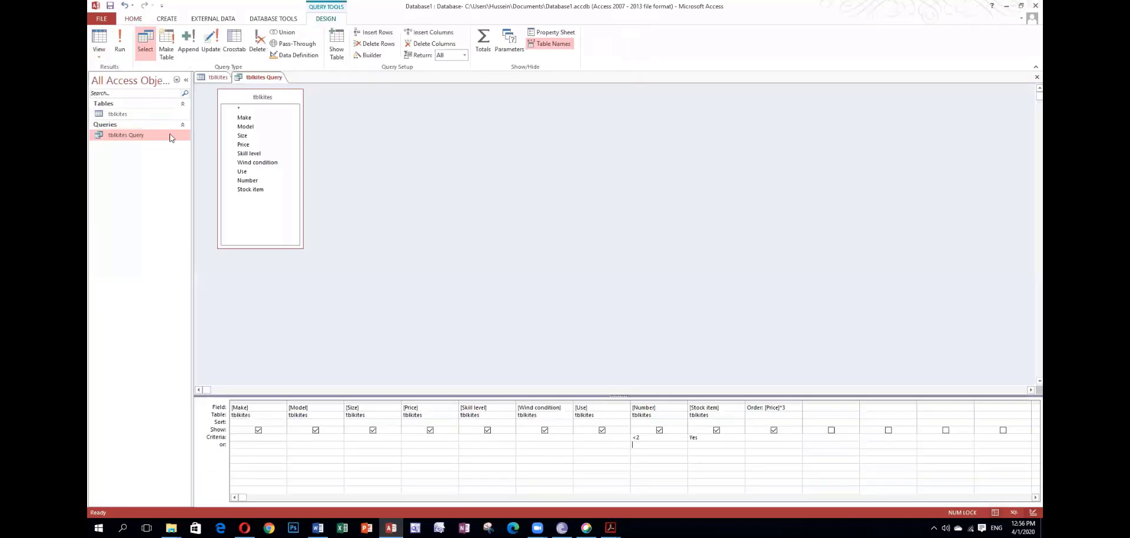
click(167, 18)
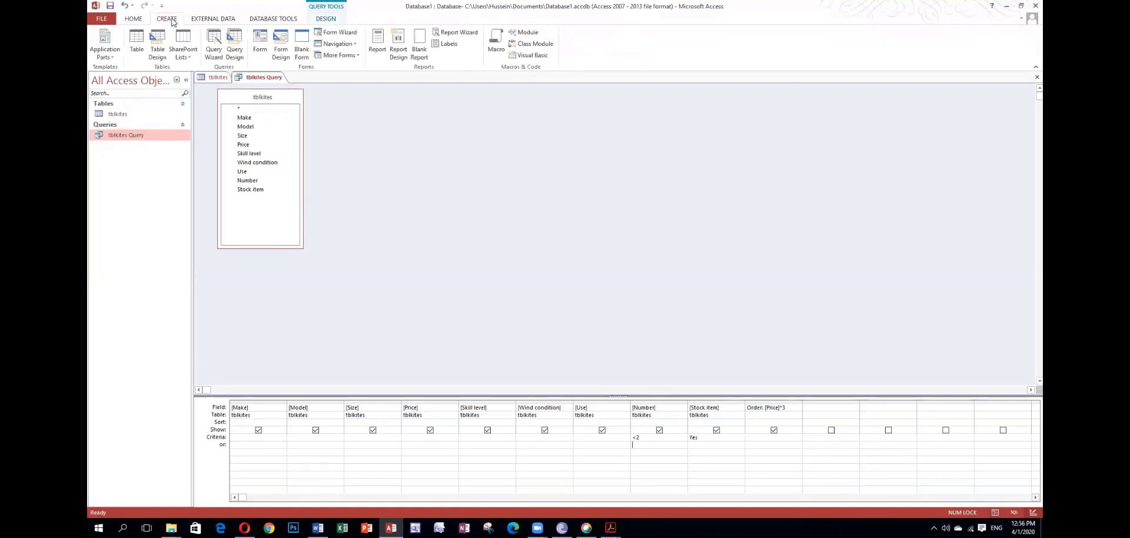
click(458, 32)
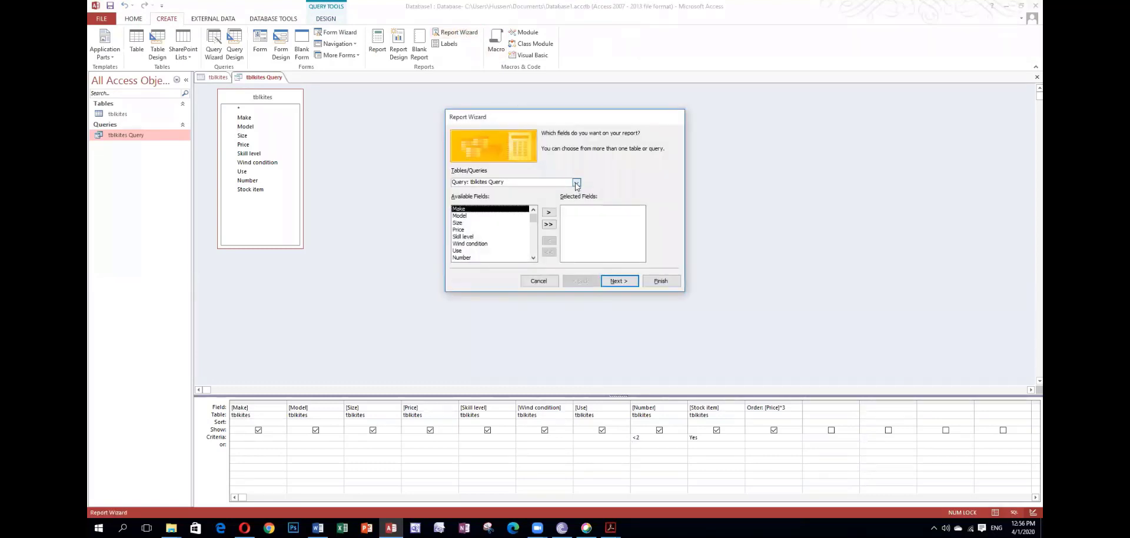
click(576, 182)
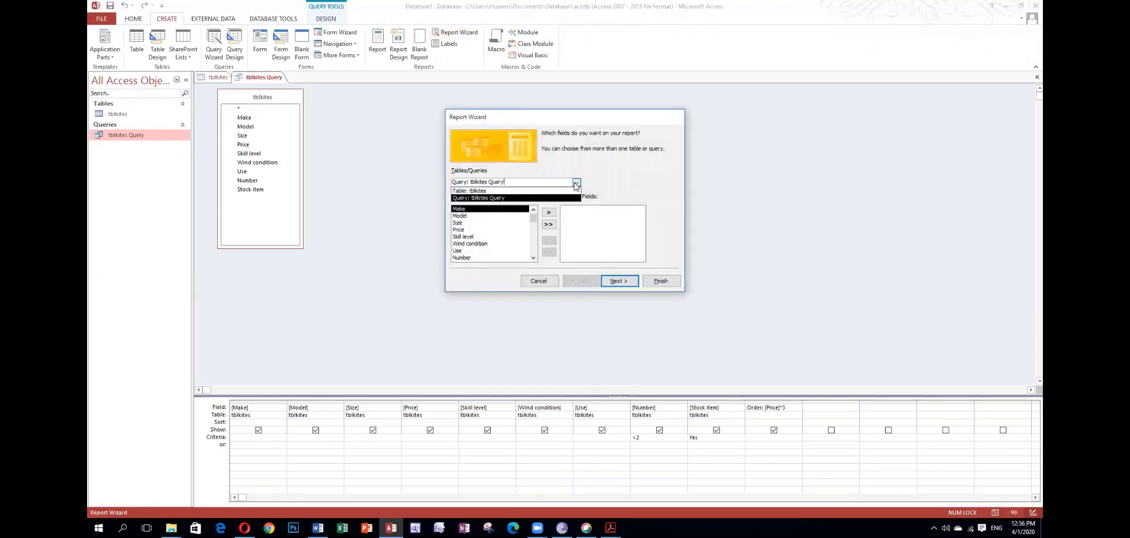
click(480, 198)
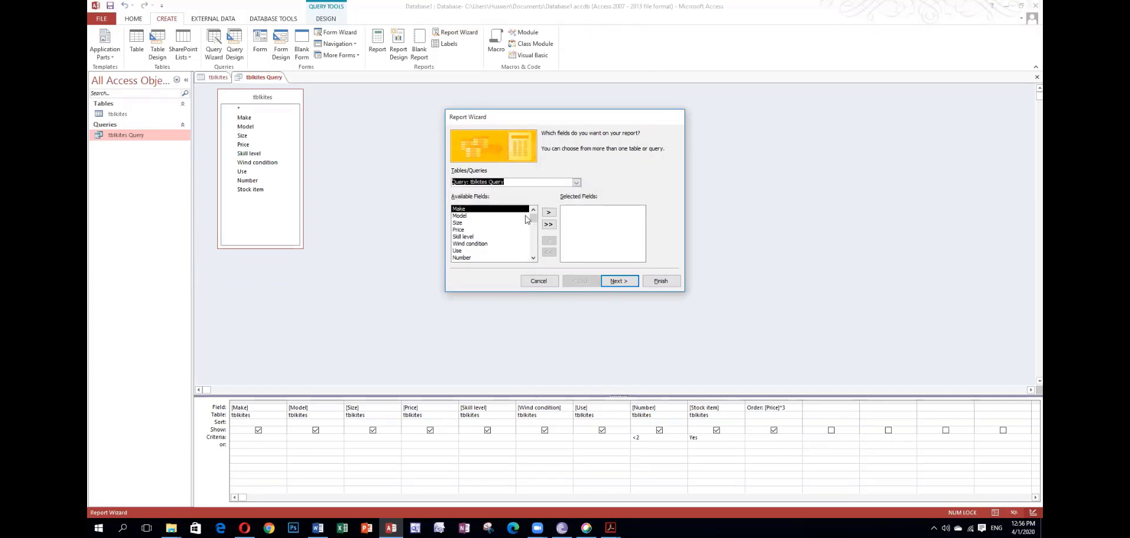
Compare the fields available from tblkites Query, down to Order, with those available from Table: tblkites.
drag(533, 219, 536, 273)
click(461, 258)
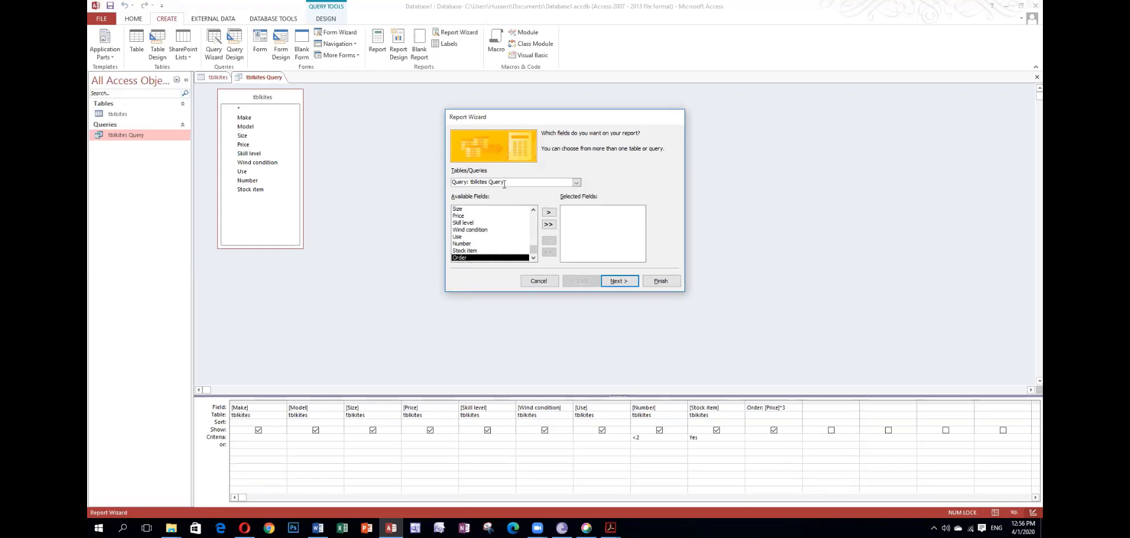
click(570, 178)
click(577, 183)
click(530, 189)
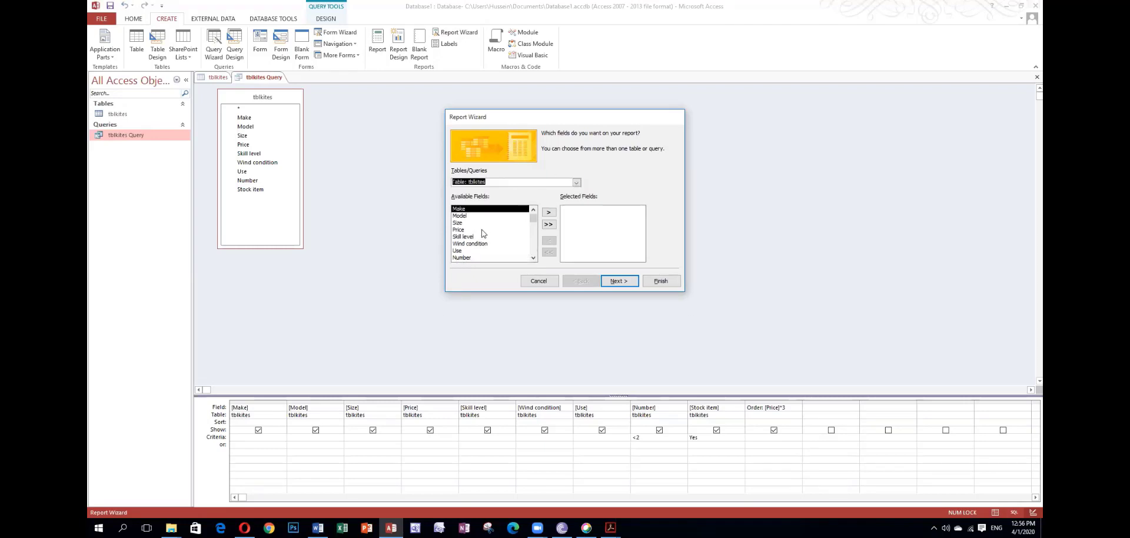
scroll(491, 231, down, 1)
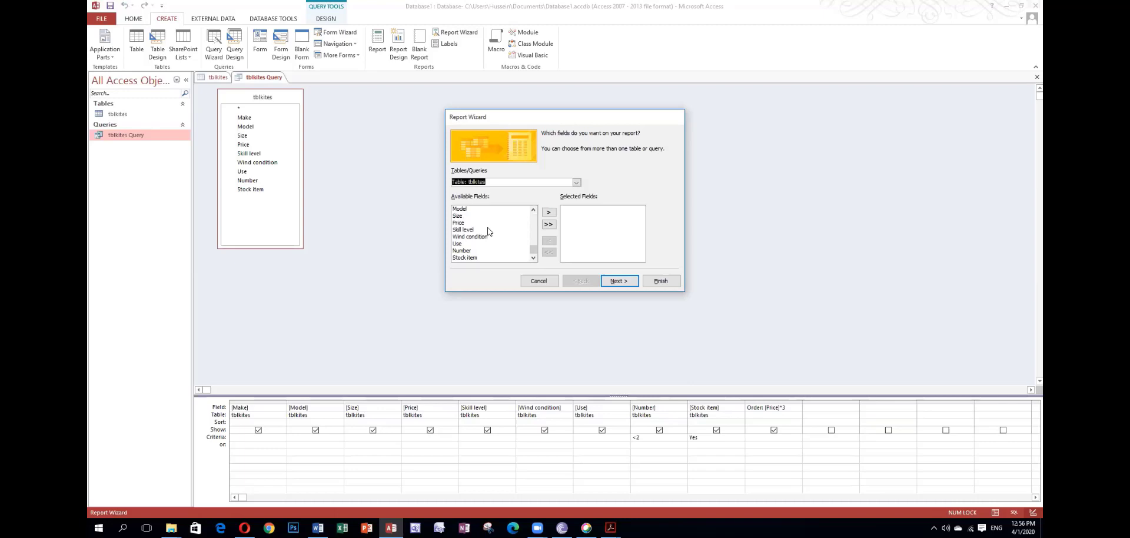
Set the report source back to Query: tblkites Query, include all its fields, and proceed to the grouping levels.
click(577, 183)
click(529, 196)
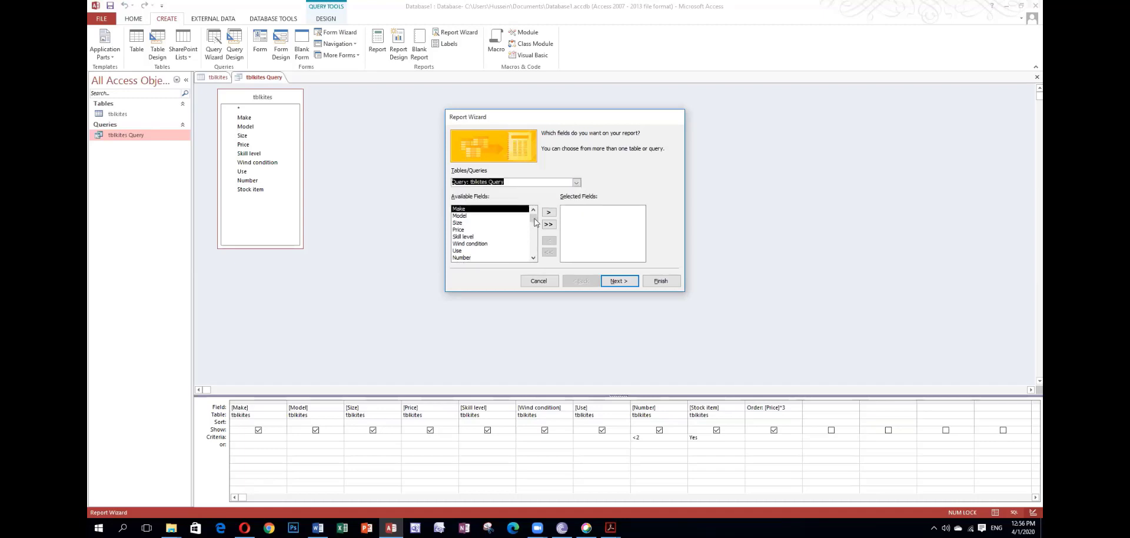
click(548, 225)
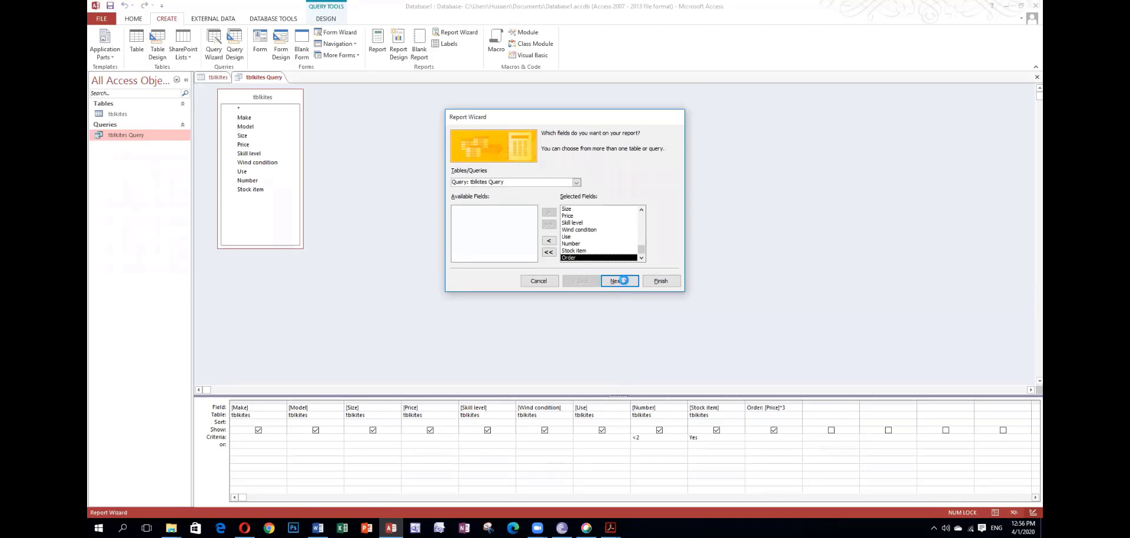
click(618, 280)
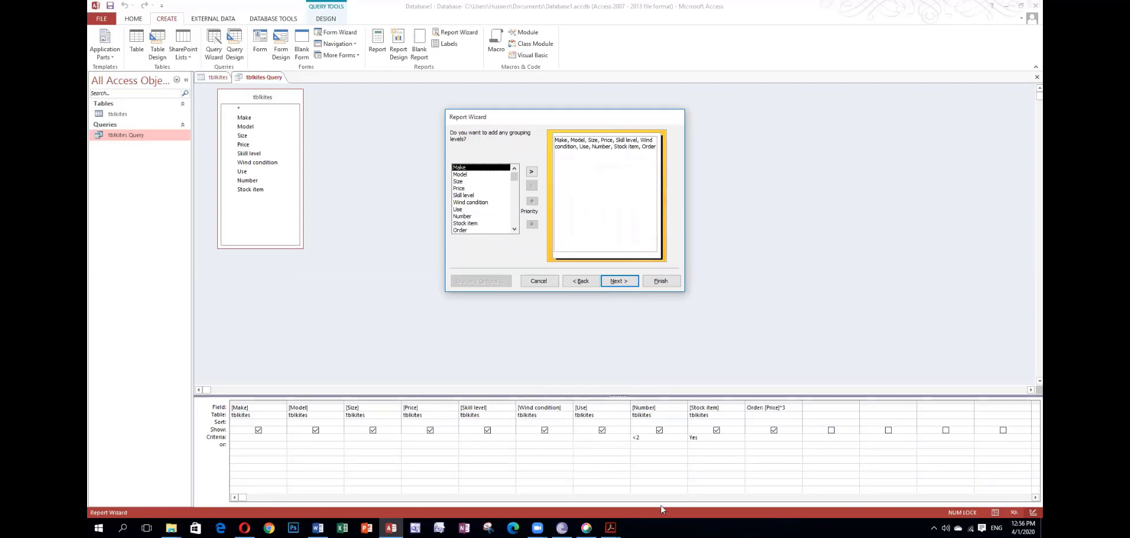
Switch to the practical book PDF and read the query criteria notes, including the table of operator symbols and the Stock Item criterion.
click(611, 528)
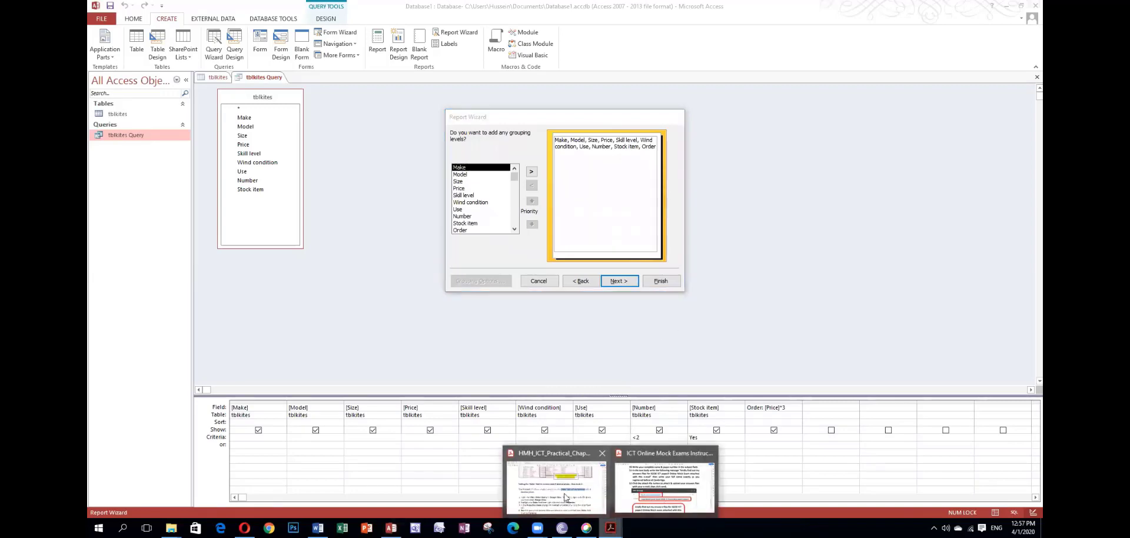
click(559, 473)
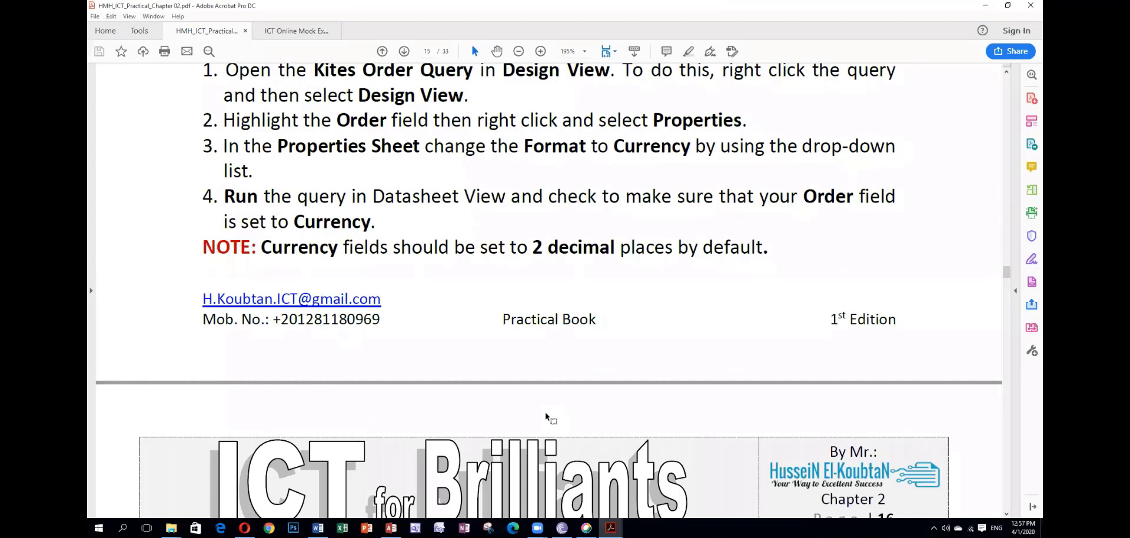
scroll(546, 417, down, 10)
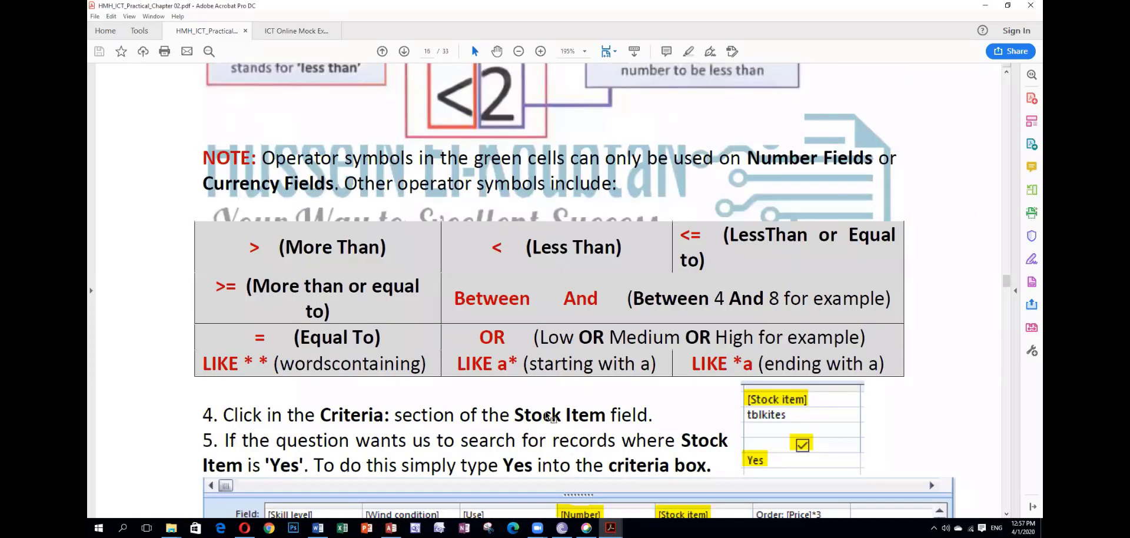
scroll(546, 417, up, 3)
scroll(546, 415, down, 2)
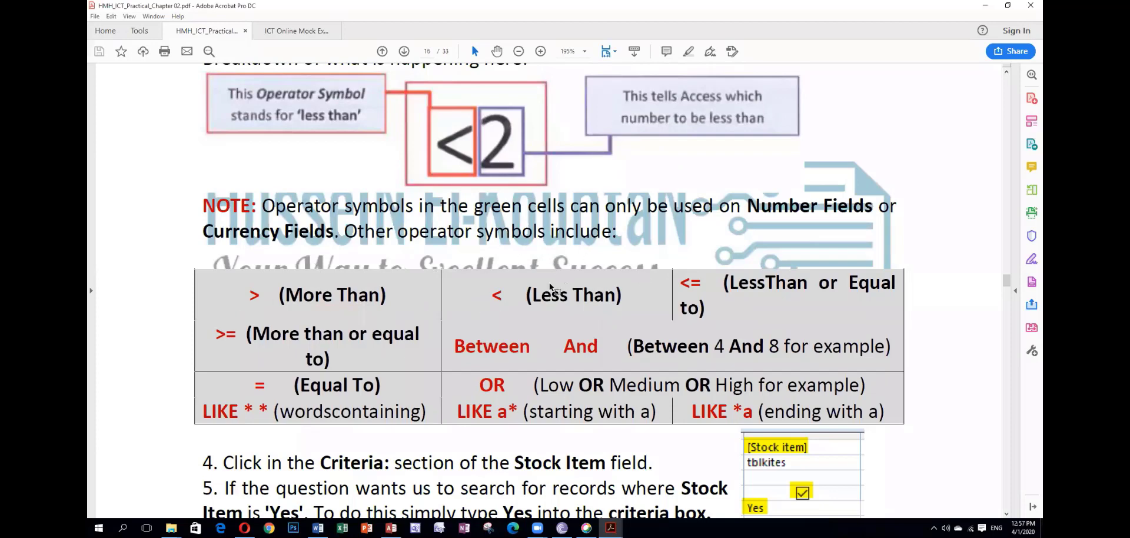
scroll(569, 254, down, 2)
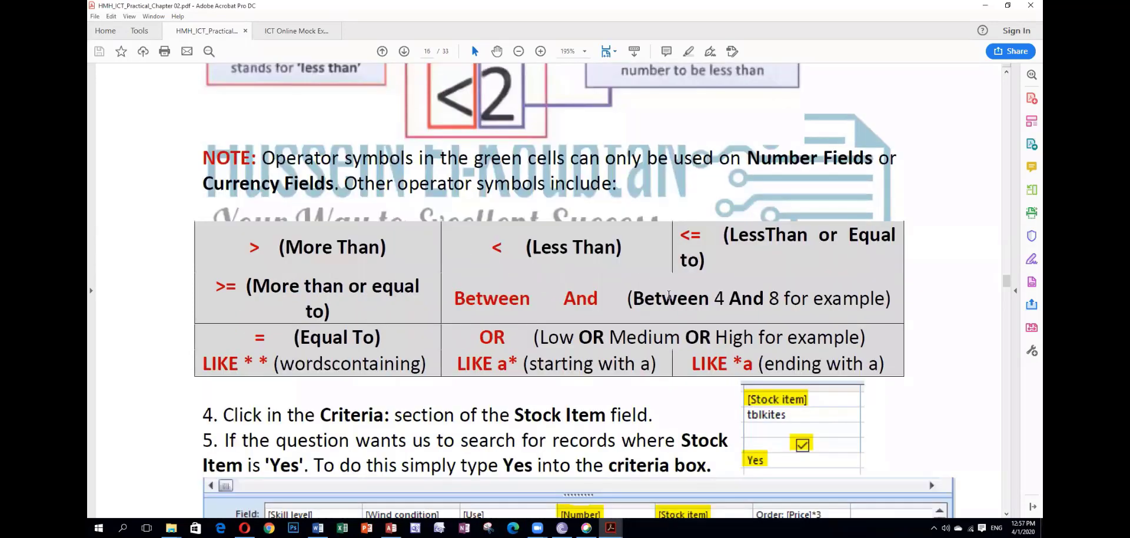
scroll(566, 316, down, 3)
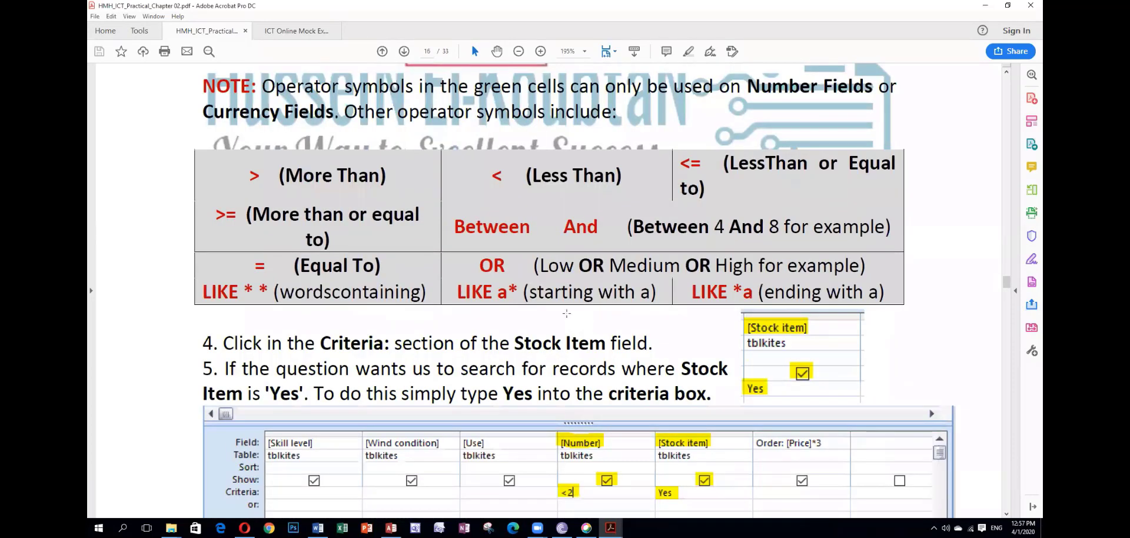
Read the PDF's Creating a Report section through field selection to the instructions for sorting in ascending order of make.
scroll(566, 312, down, 10)
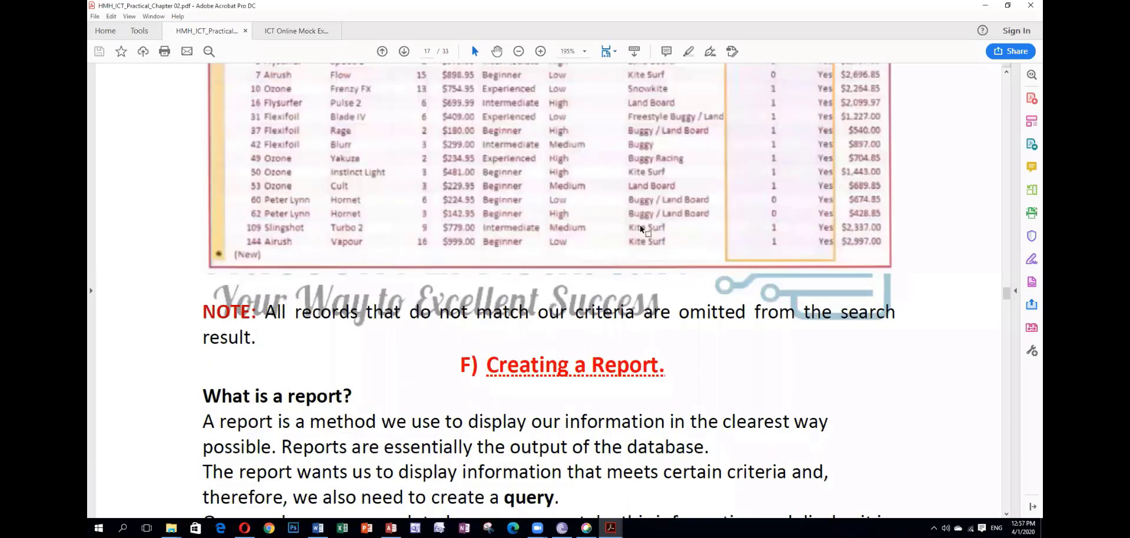
scroll(625, 246, down, 10)
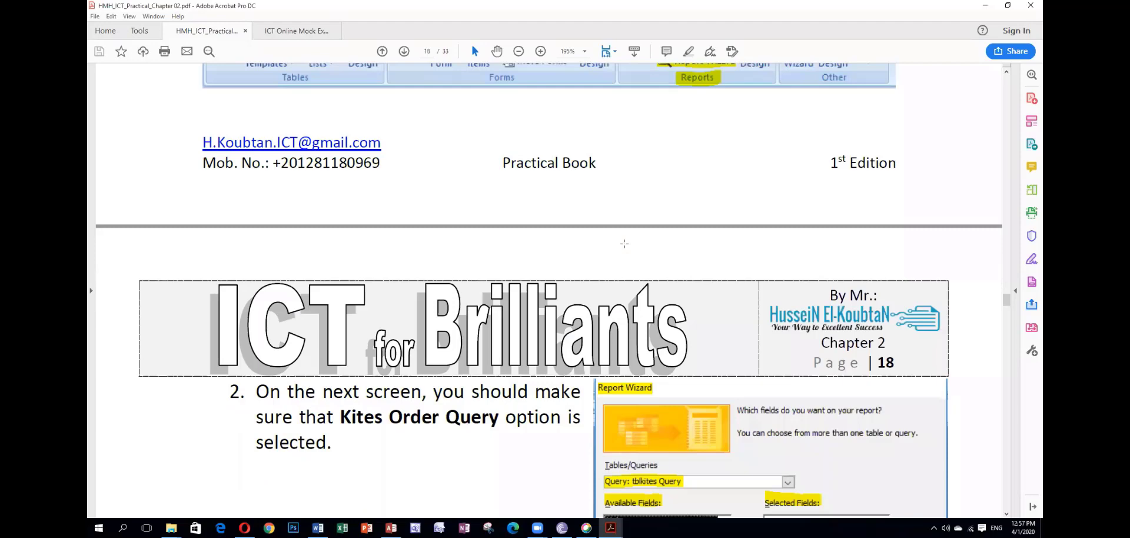
scroll(624, 243, down, 5)
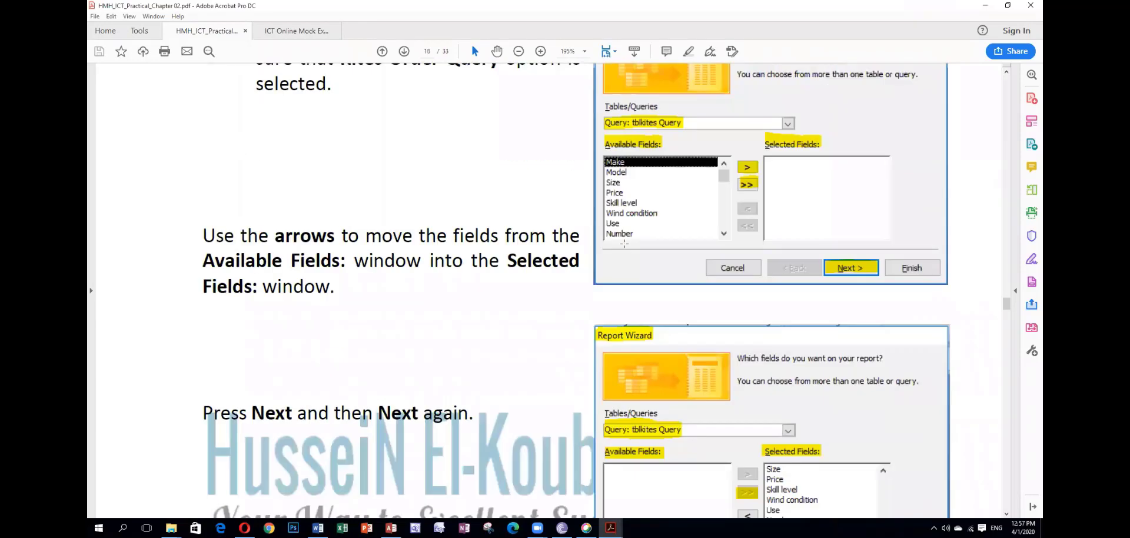
scroll(908, 241, down, 5)
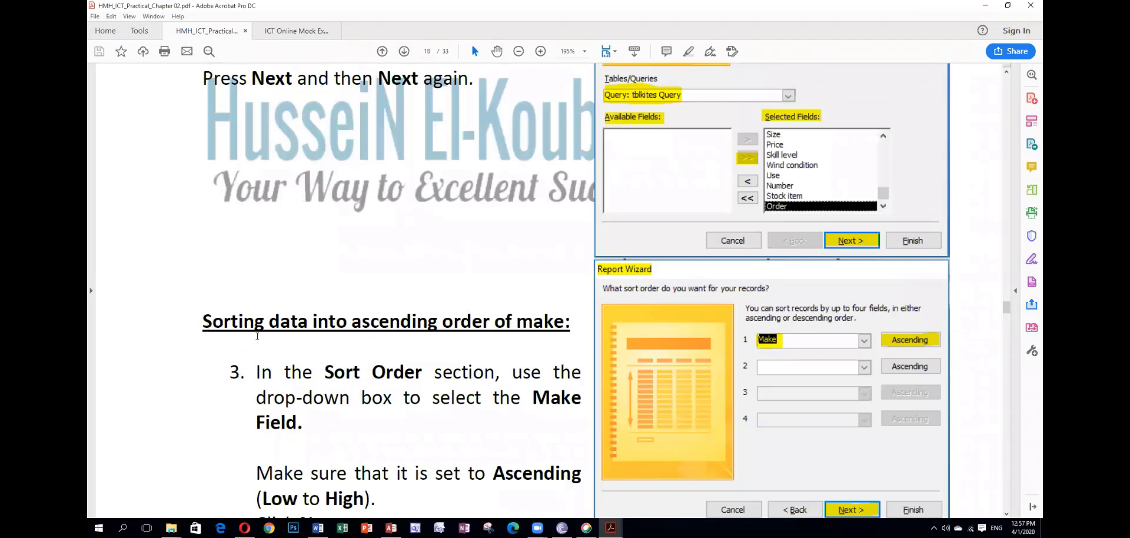
scroll(304, 281, down, 1)
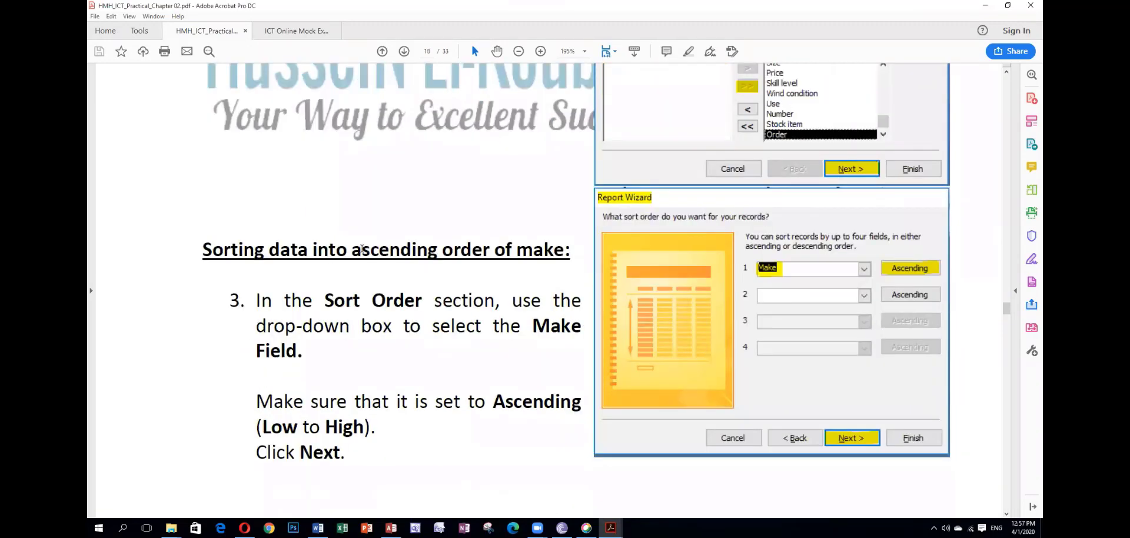
drag(352, 250, 379, 250)
drag(543, 252, 564, 250)
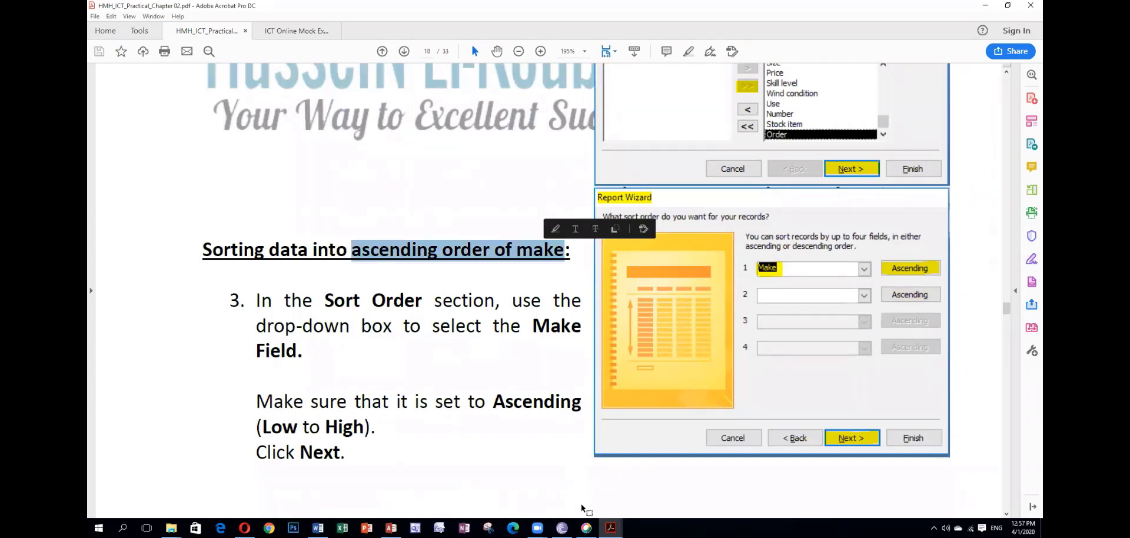
Switch back to Access, leave the report without grouping levels, and sort its records by Make in ascending order.
mouse_move(610, 528)
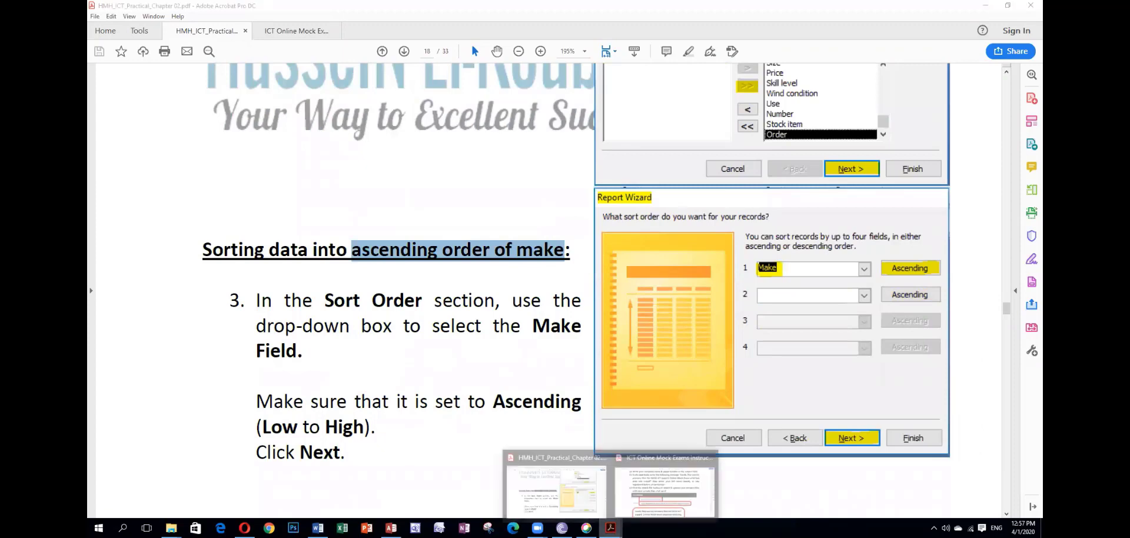
key(alt+Tab)
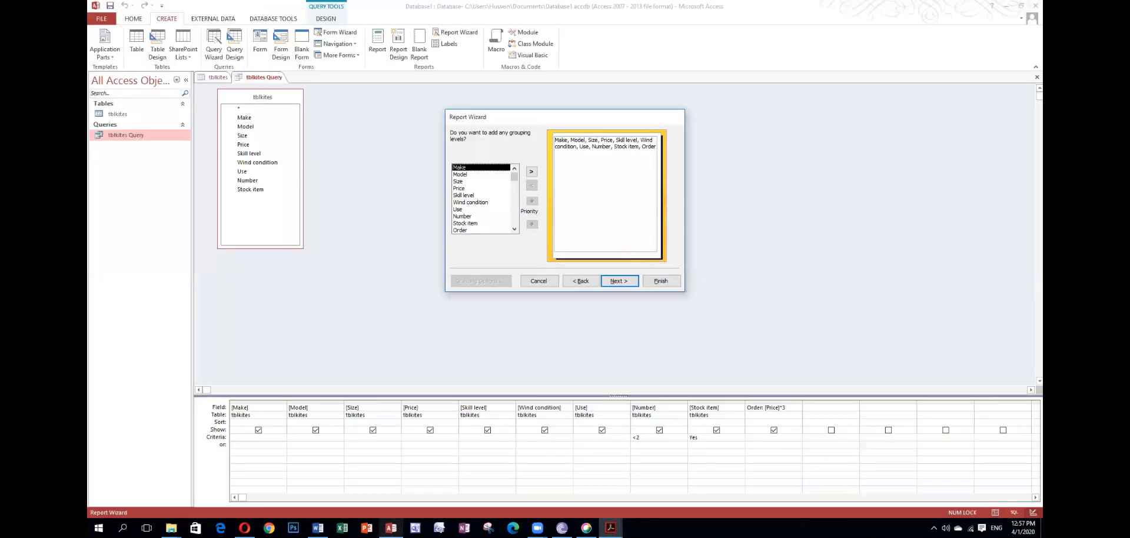
click(615, 281)
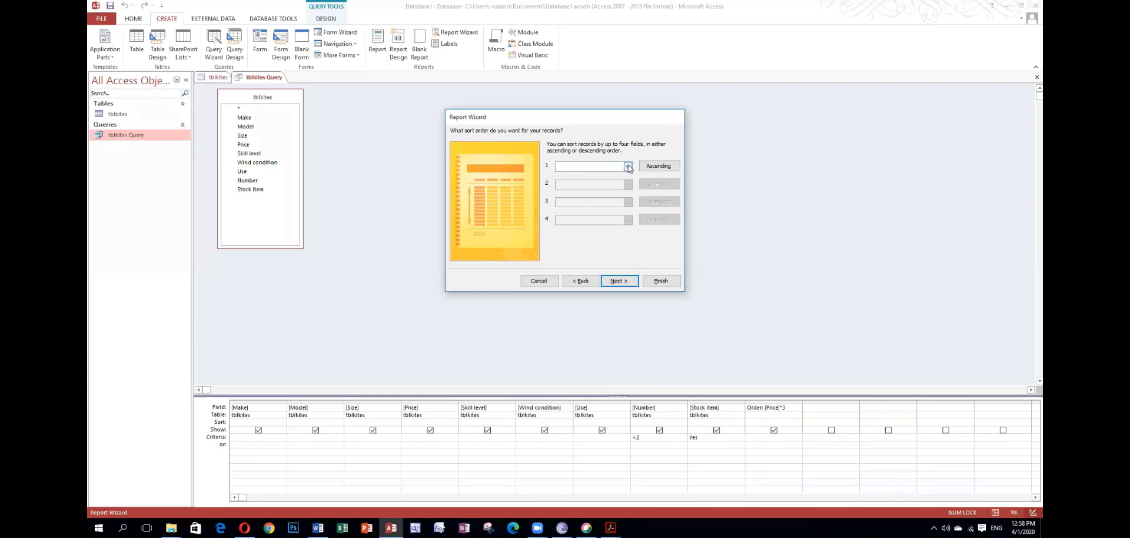
click(628, 167)
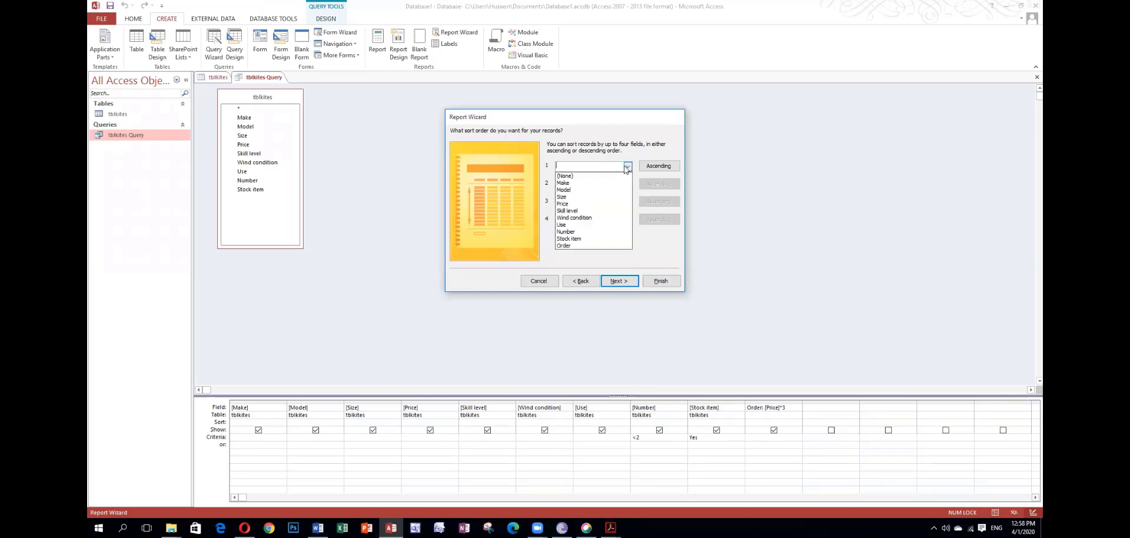
click(570, 183)
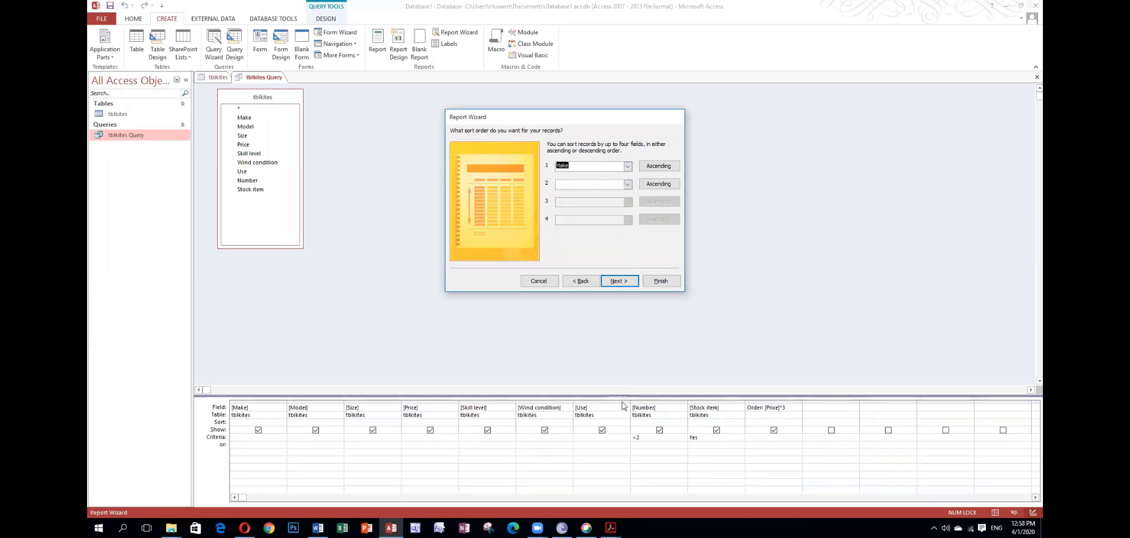
Switch to the practical book PDF and read the report instructions on landscape orientation, tabular layout, and the report title.
mouse_move(611, 528)
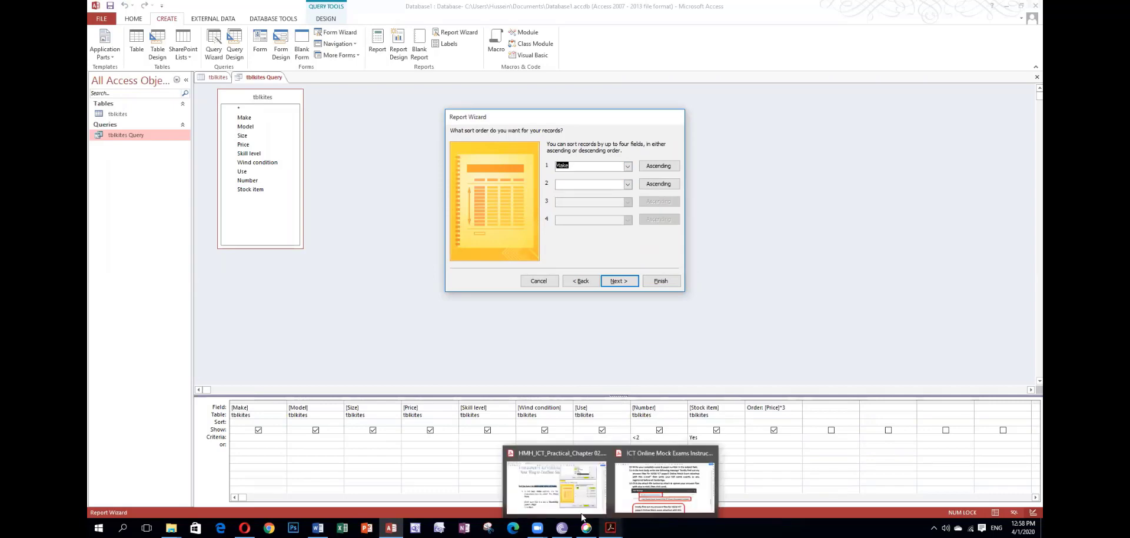
click(568, 488)
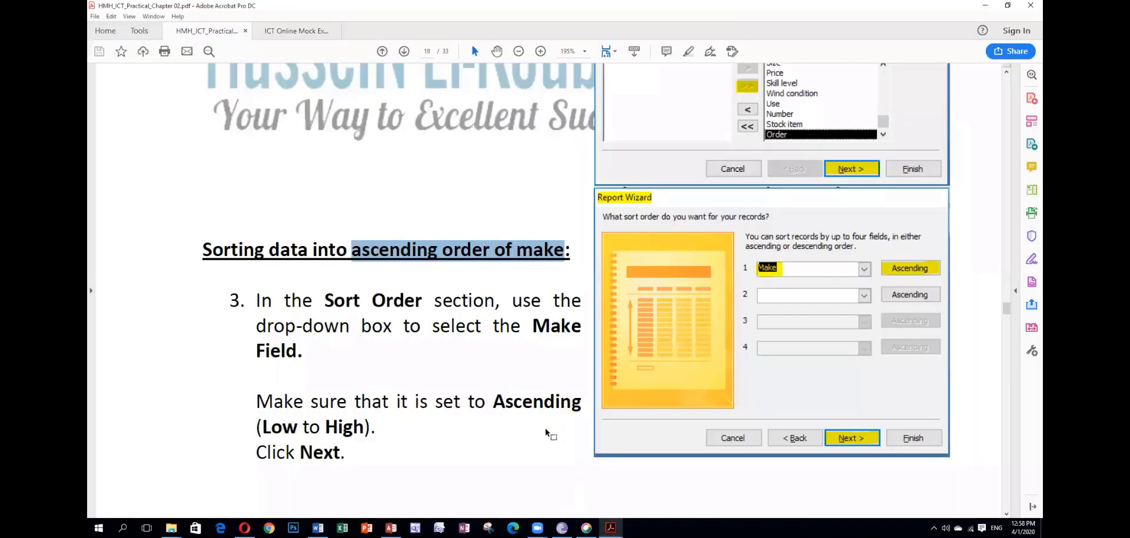
scroll(546, 433, down, 10)
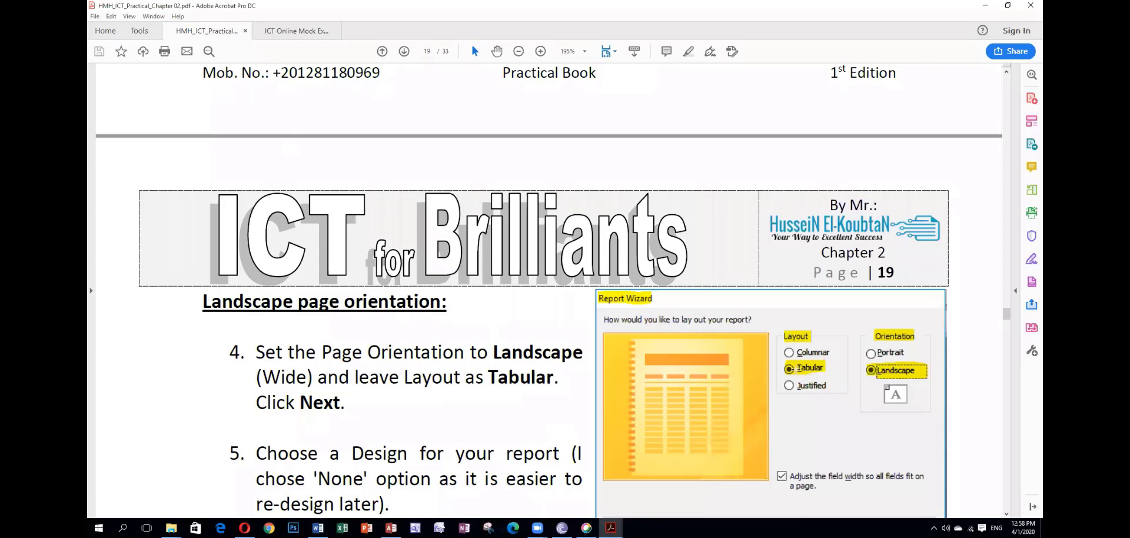
scroll(653, 465, down, 5)
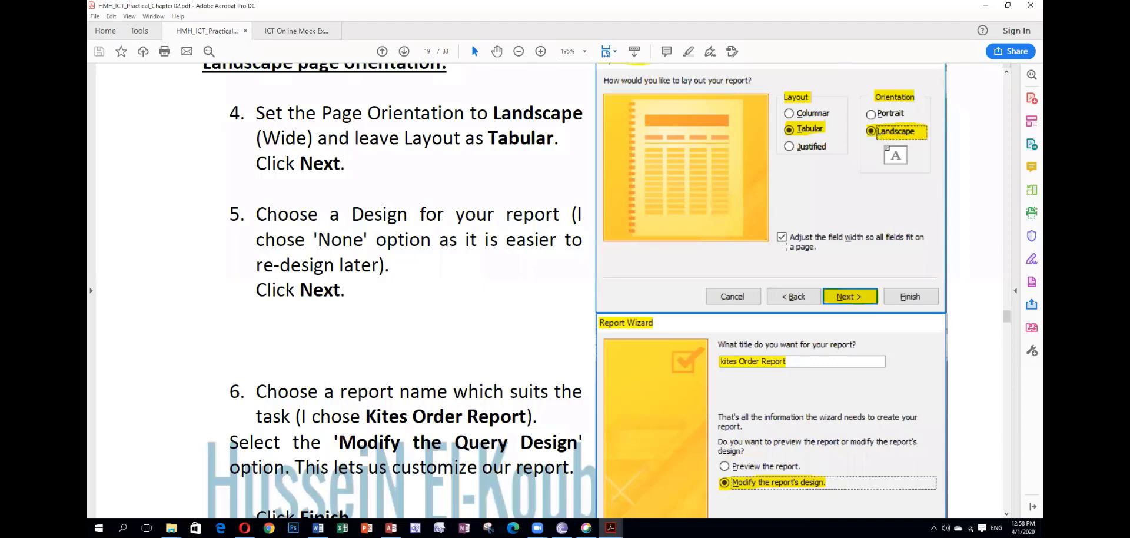
scroll(738, 417, down, 3)
Switch back to Access, accept the sort order, and set the report's orientation to Landscape, keeping the Tabular layout.
key(alt+Tab)
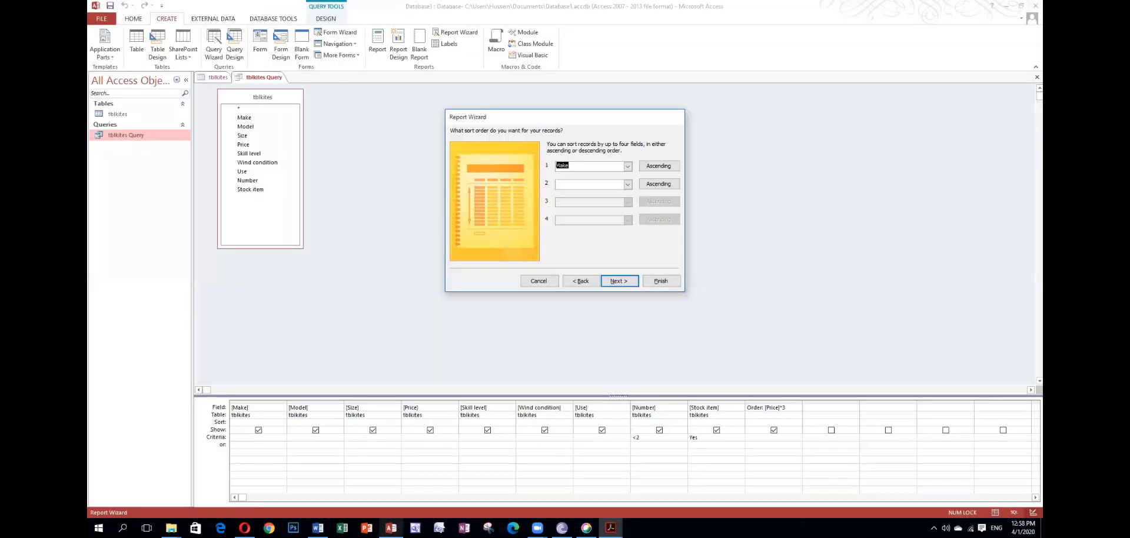
click(612, 282)
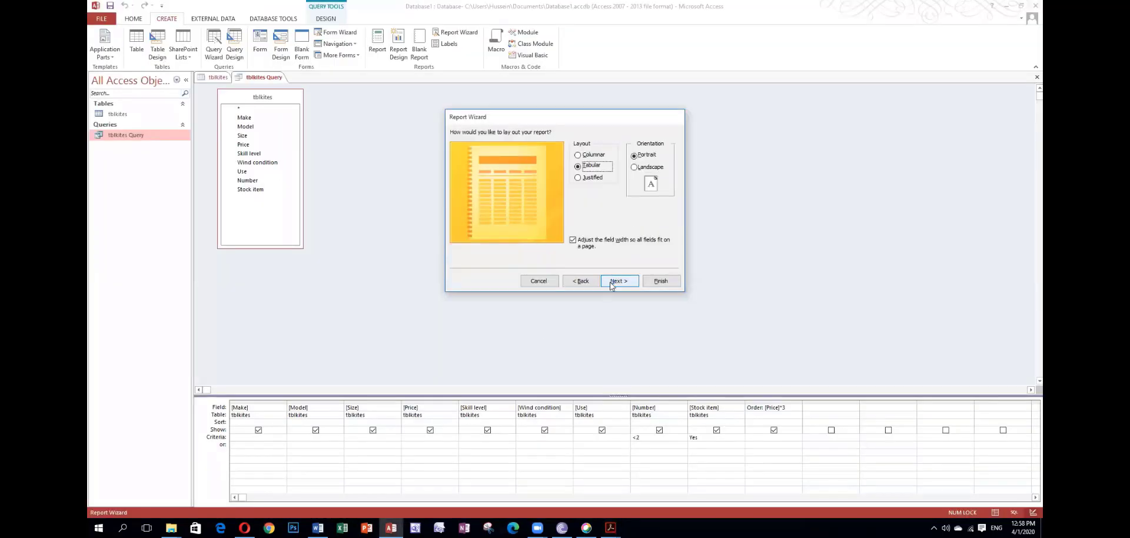
click(636, 168)
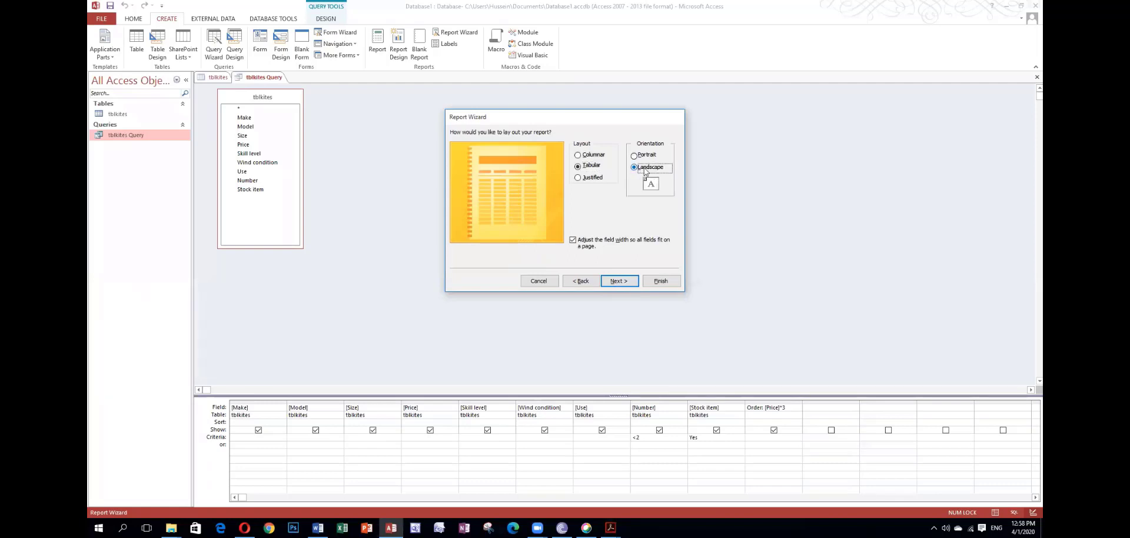
Accept the report layout, clear the suggested report title, and switch to the practical book PDF to check the report name.
click(628, 285)
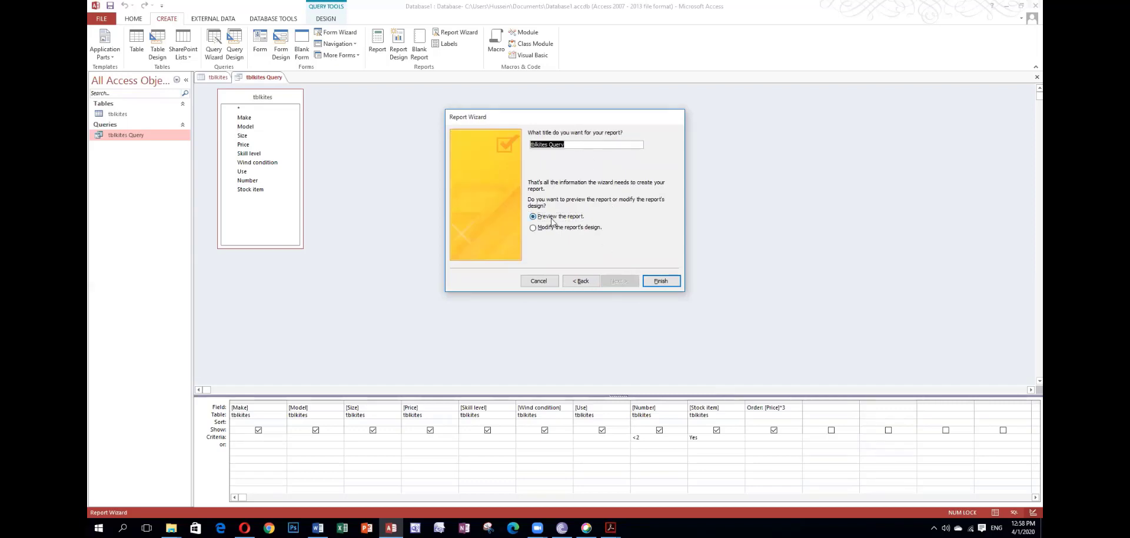
key(BackSpace)
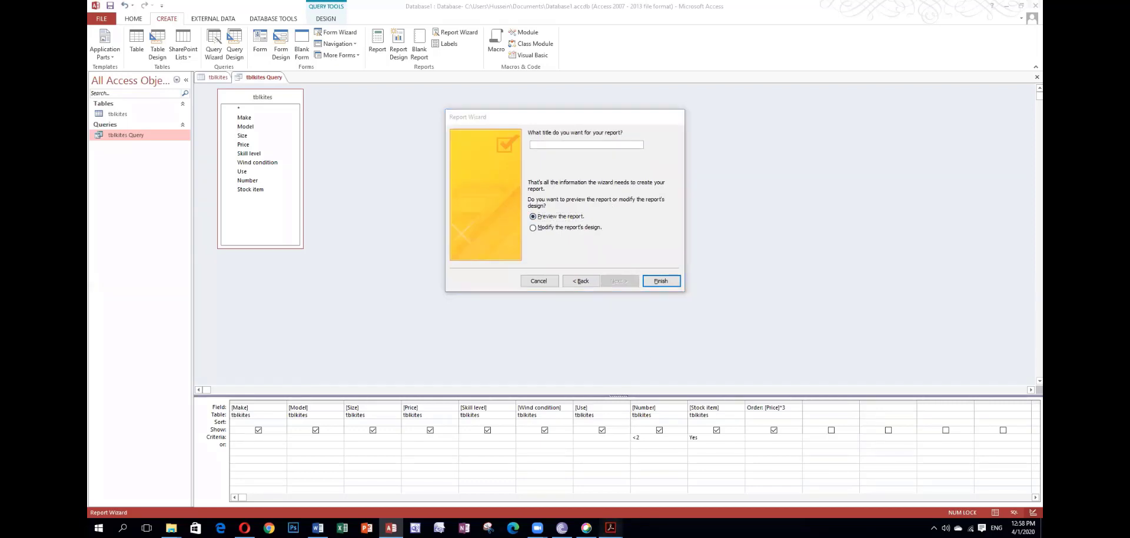
mouse_move(611, 528)
click(577, 492)
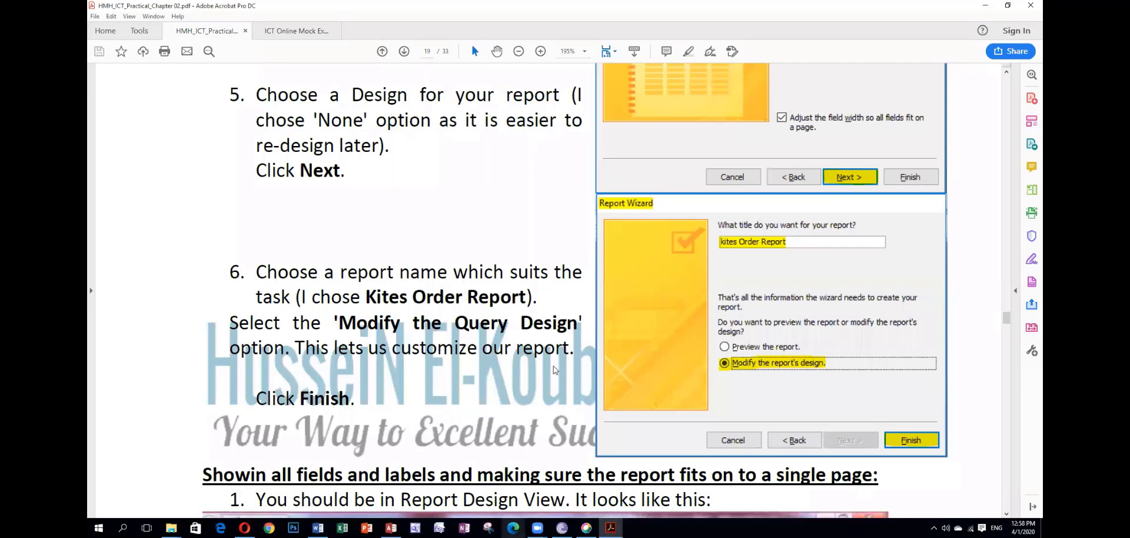
Switch back to Access, title the report Kites Order Report, and create it with the option to preview the report.
key(alt+Tab)
text(es Or)
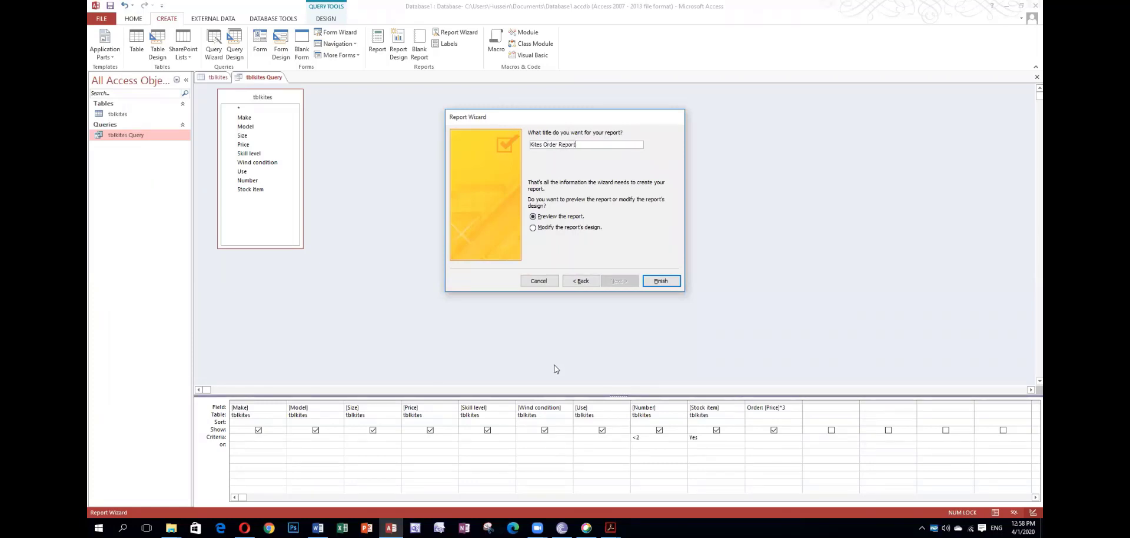
click(1029, 452)
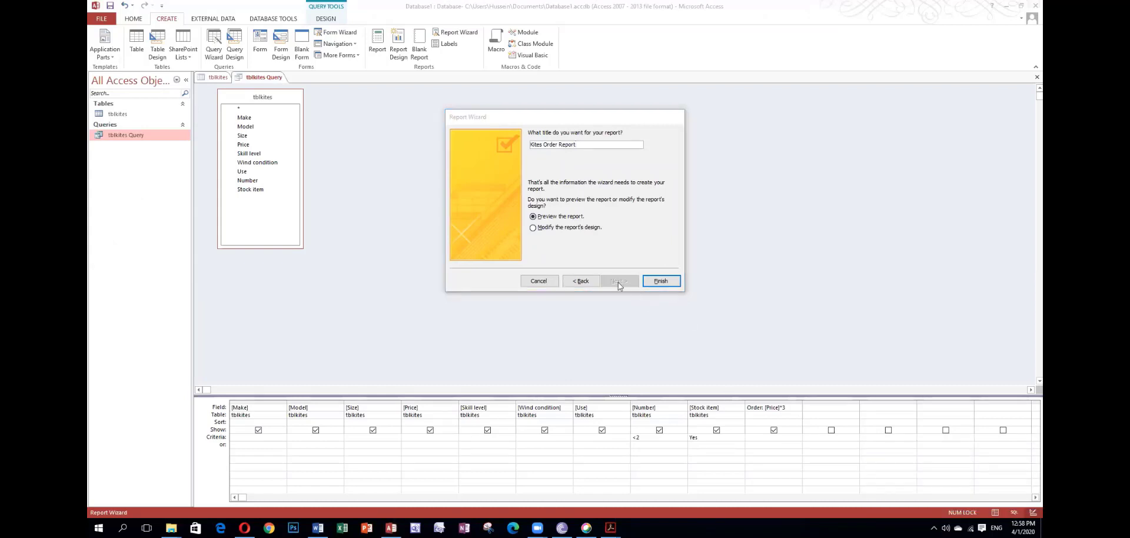
click(660, 281)
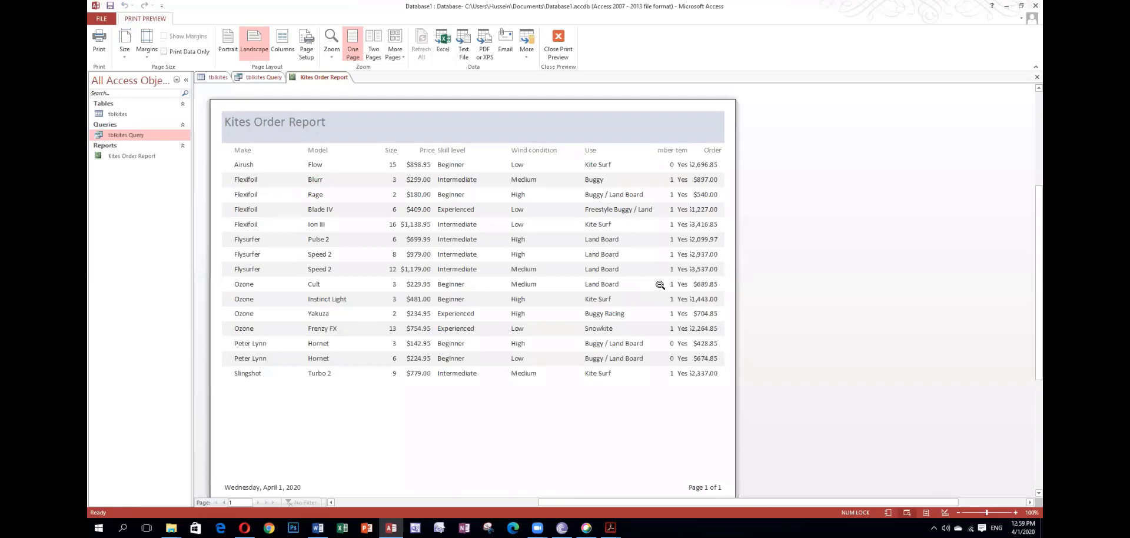
Close the print preview and open Kites Order Report in Layout View.
click(558, 41)
click(100, 56)
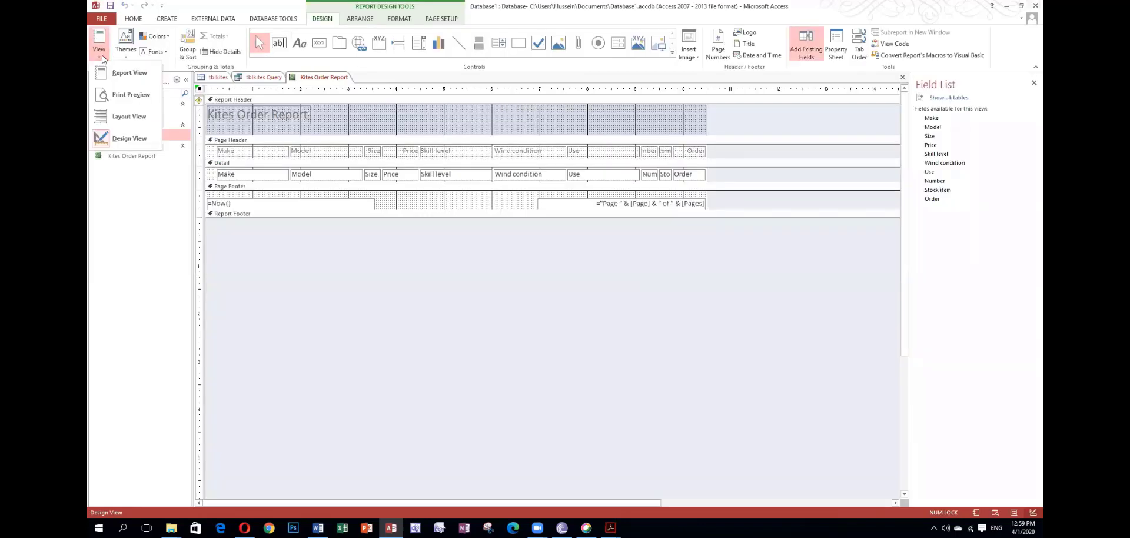
click(131, 117)
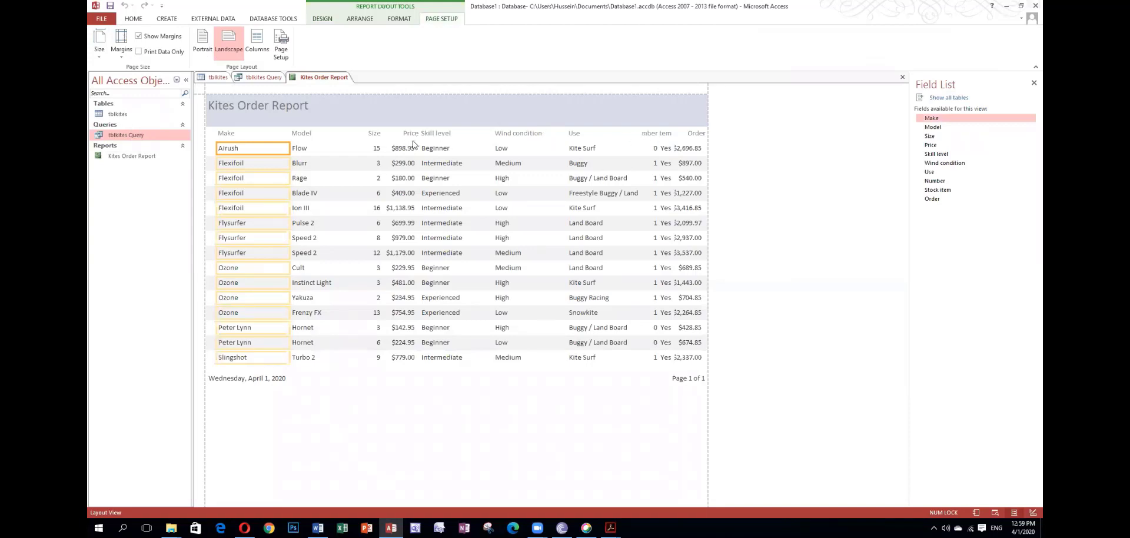
Narrow the report's Make column by resizing both its heading and its values.
click(243, 134)
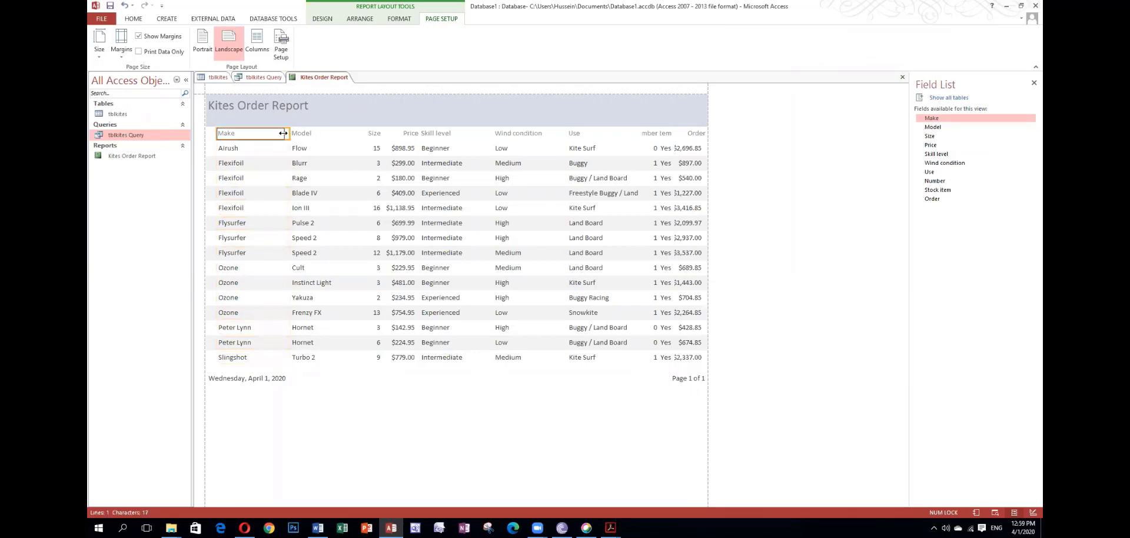
drag(277, 134, 267, 134)
click(259, 134)
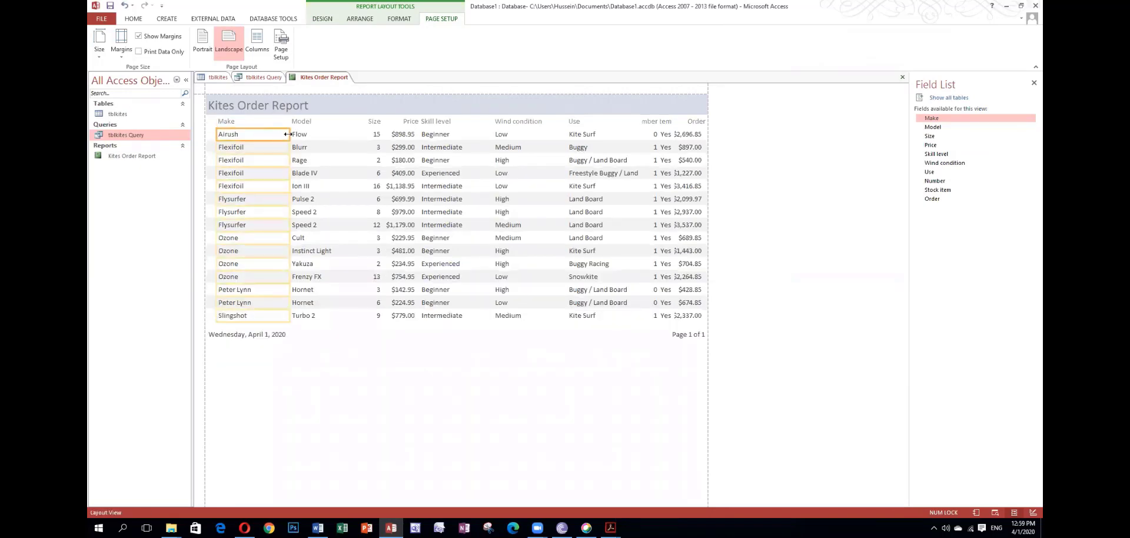
drag(287, 134, 263, 135)
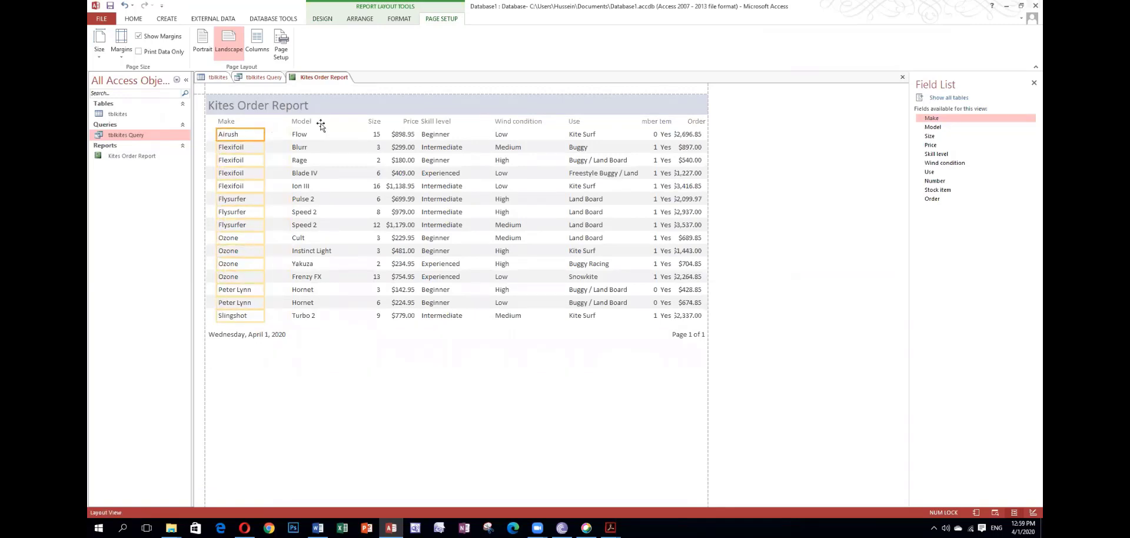
Shift the Model and Size headings and values closer to Make, and align the Price heading over its values.
click(321, 125)
drag(289, 125, 277, 135)
click(293, 135)
mouse_move(363, 134)
mouse_down()
mouse_move(330, 134)
mouse_move(337, 121)
mouse_move(371, 122)
mouse_move(338, 134)
mouse_move(365, 137)
mouse_up()
click(366, 121)
click(365, 133)
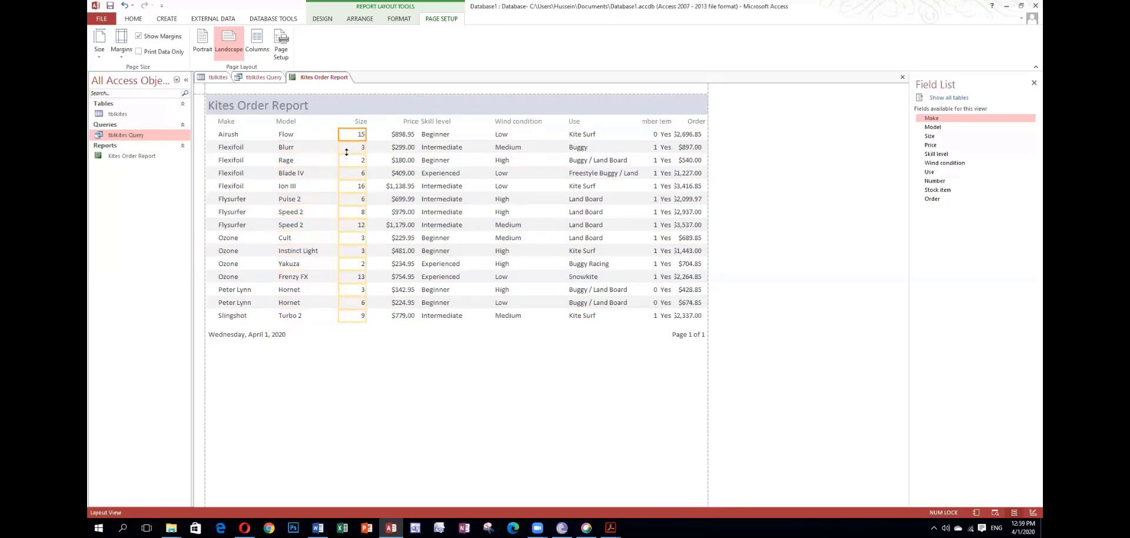
click(393, 122)
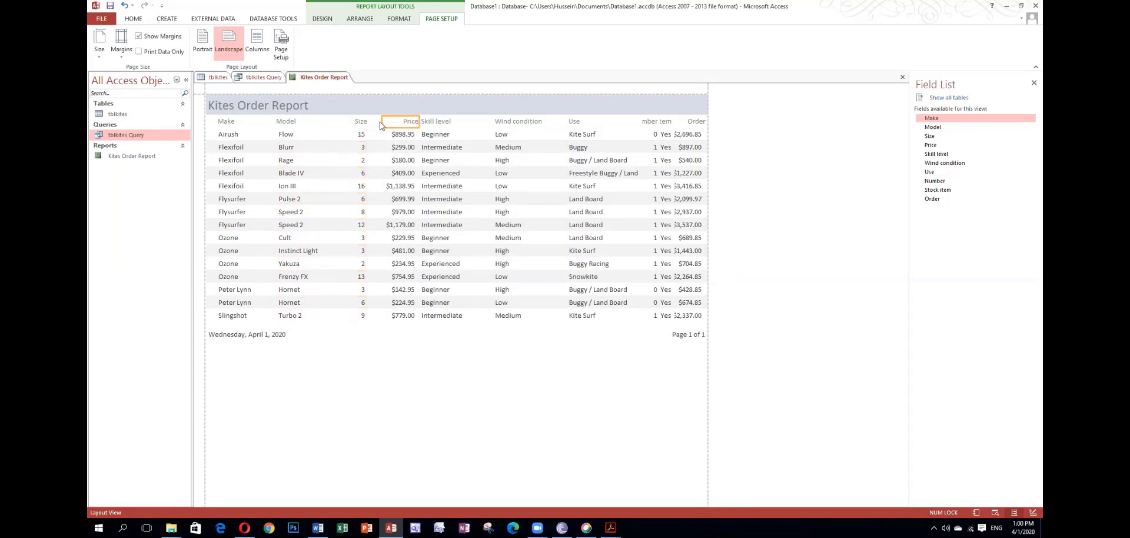
drag(380, 126, 406, 125)
Bring the Wind condition heading and values closer to Skill level, and narrow both to free space before Use.
click(498, 122)
drag(494, 121, 474, 120)
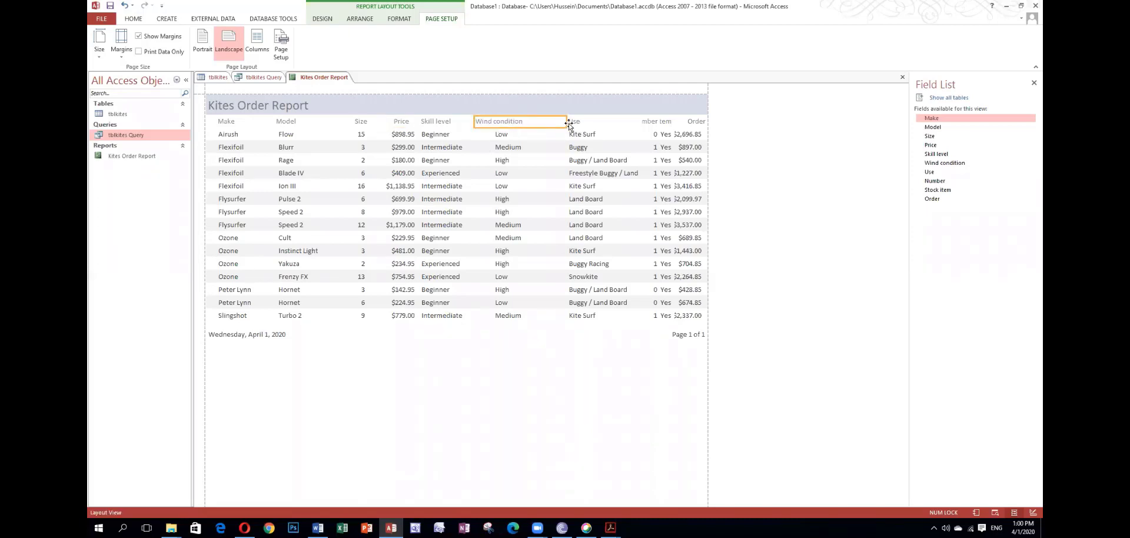
drag(567, 123, 478, 135)
click(484, 134)
click(490, 140)
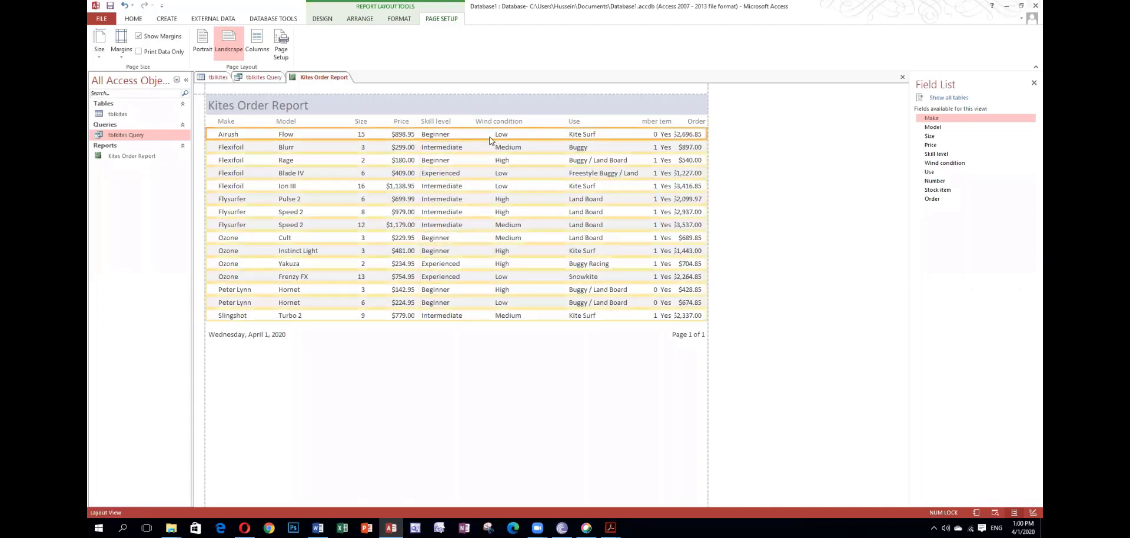
click(495, 134)
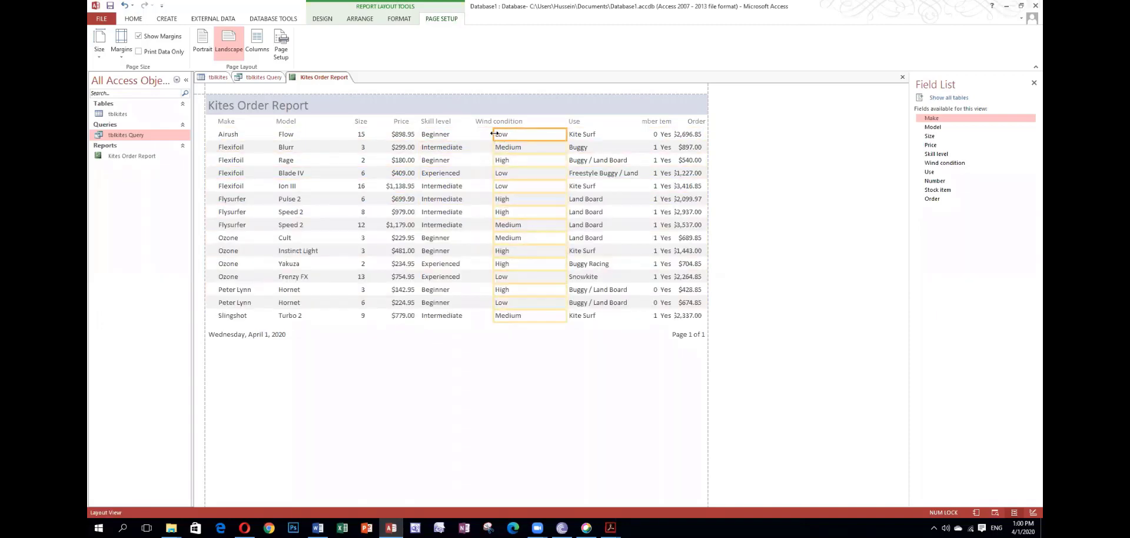
drag(494, 133, 475, 135)
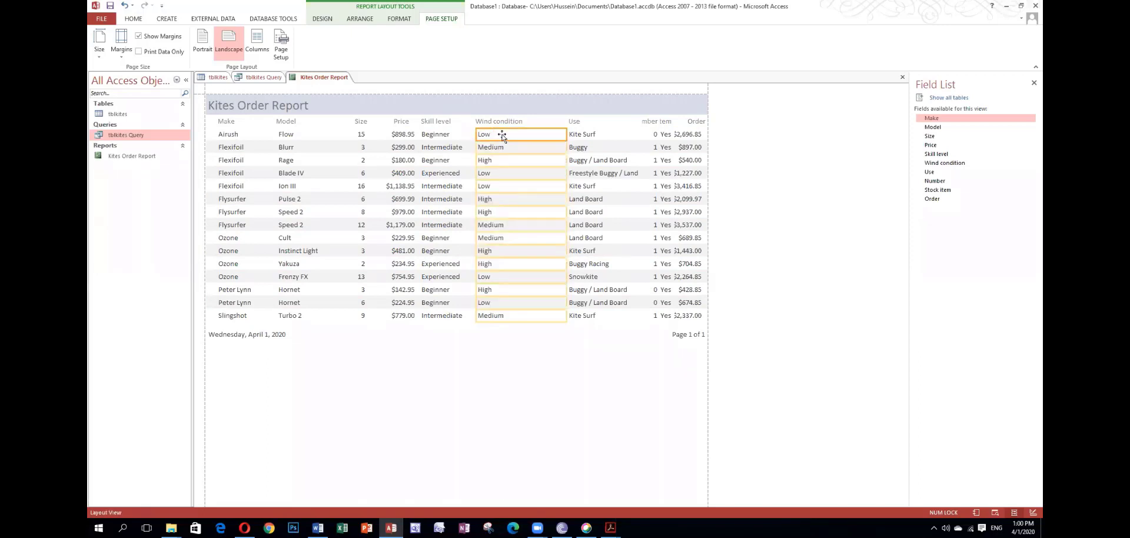
drag(565, 134, 537, 133)
Bring the Use column up to Wind condition and narrow its values to fit Freestyle Buggy / Land Board.
click(572, 121)
click(558, 135)
click(568, 134)
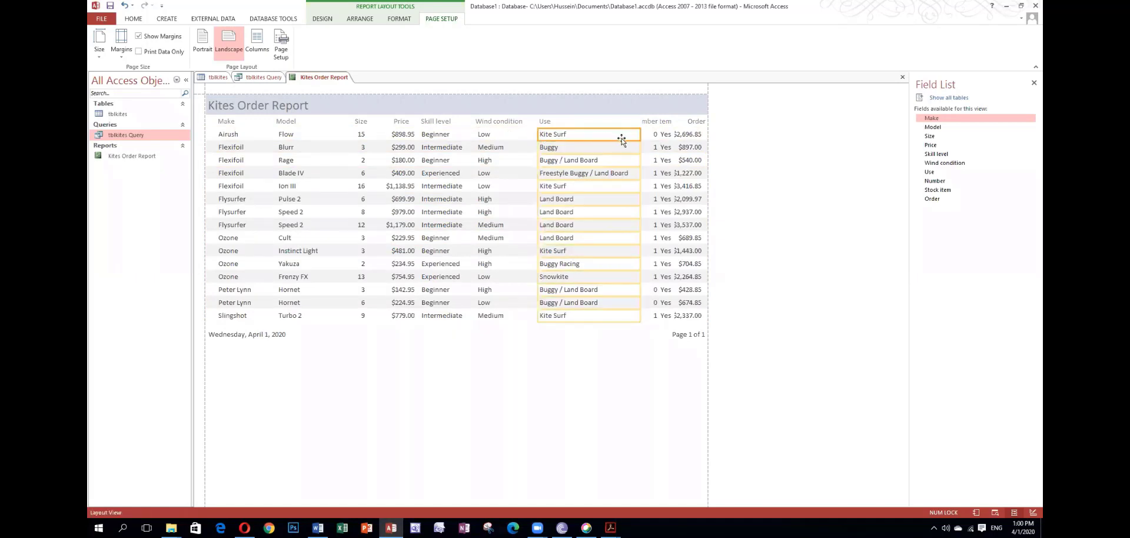
mouse_move(641, 133)
mouse_down()
mouse_move(616, 134)
mouse_move(627, 135)
mouse_up()
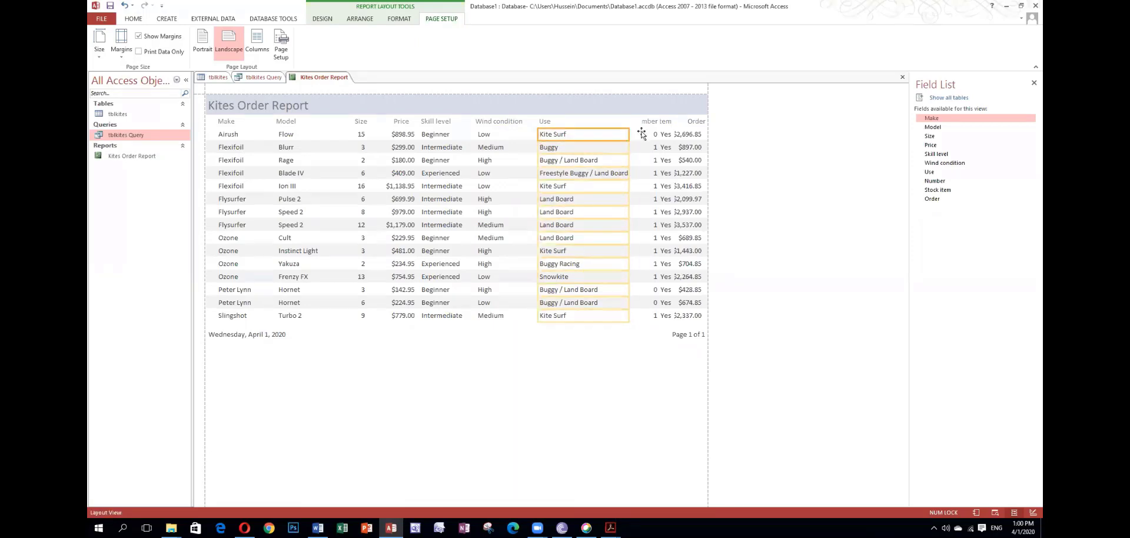
Widen the Number heading so its full name fits, and move the Number values away from the Stock item column.
click(645, 122)
drag(639, 120, 630, 120)
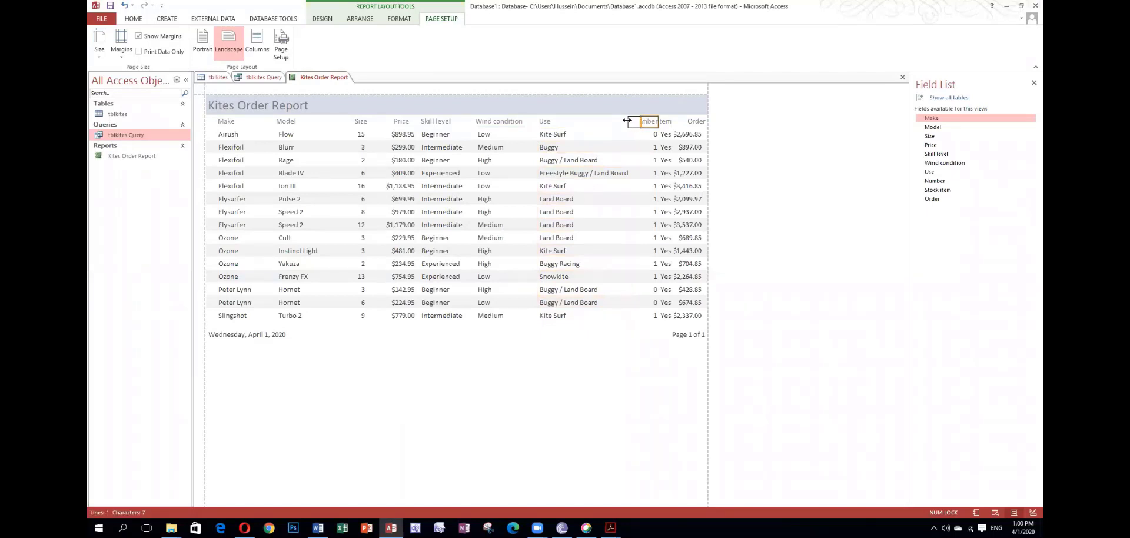
drag(627, 121, 629, 133)
click(644, 135)
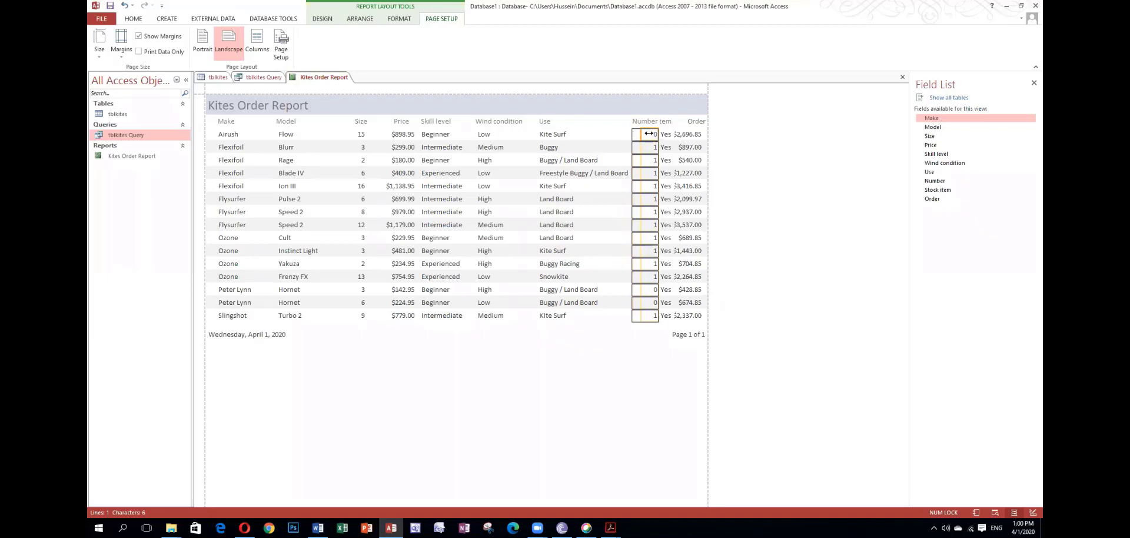
mouse_move(645, 134)
mouse_down()
mouse_move(615, 121)
mouse_move(650, 122)
mouse_up()
click(627, 121)
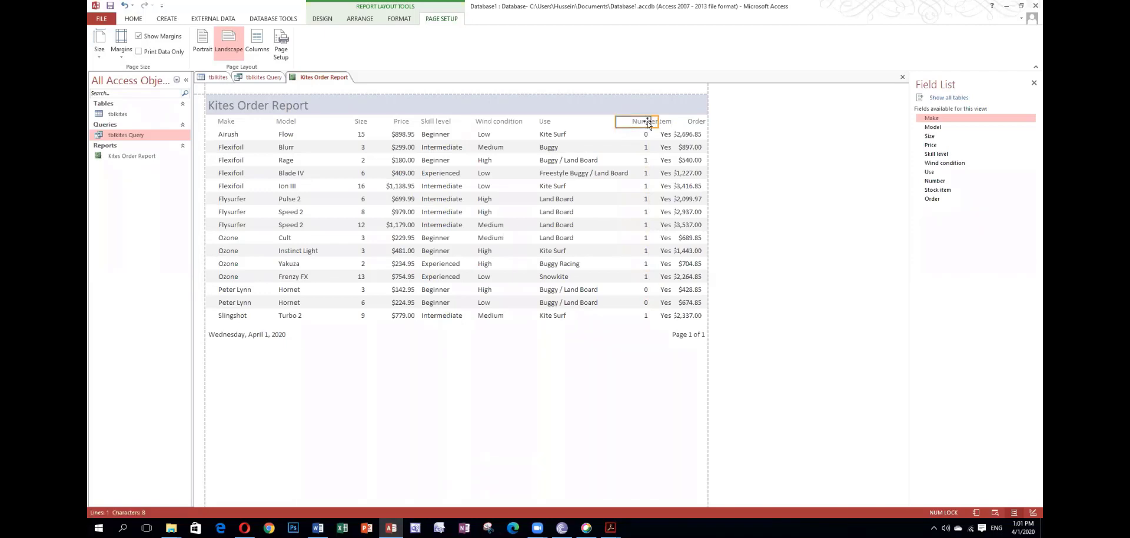
Extend the Stock item heading toward Number, and shift the Number heading and values closer to Use.
click(658, 122)
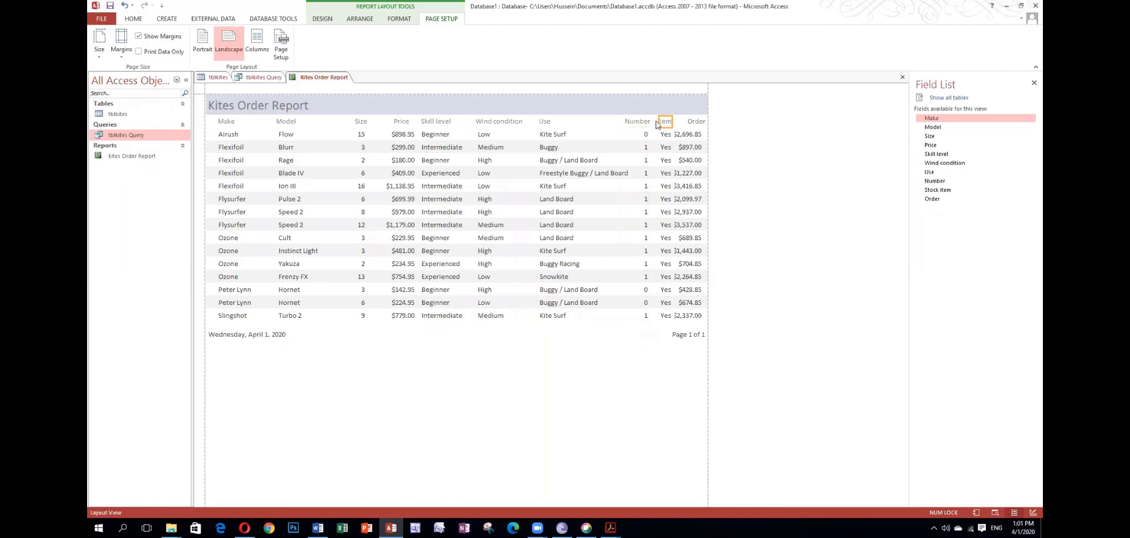
drag(657, 123, 647, 122)
click(635, 122)
drag(650, 121, 630, 135)
click(640, 137)
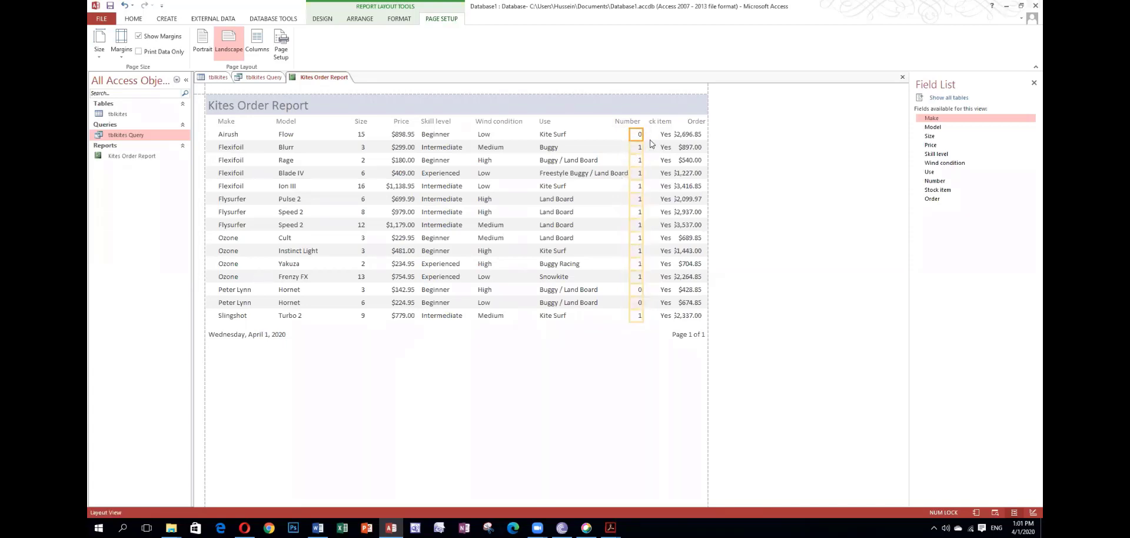
Widen the Stock item heading to fit its full name, and narrow its values so they sit beneath the heading.
click(646, 124)
drag(647, 121, 677, 121)
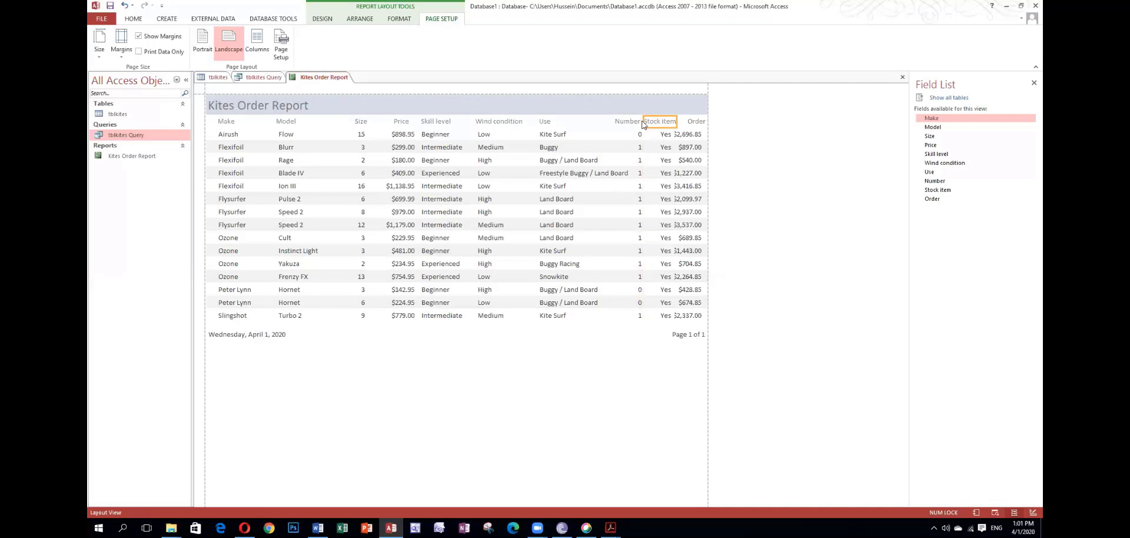
click(643, 122)
click(661, 140)
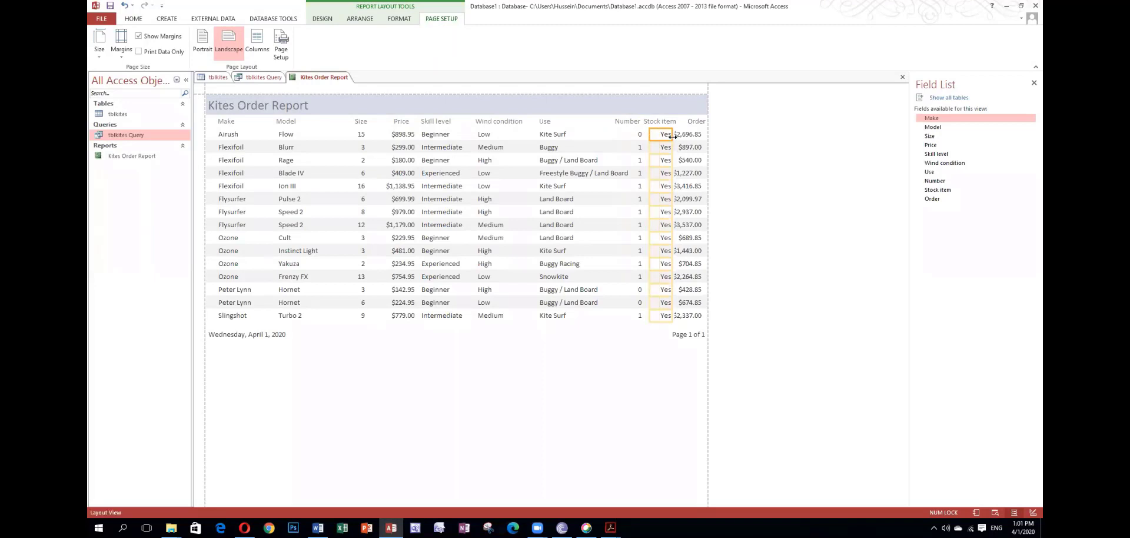
drag(651, 135, 650, 135)
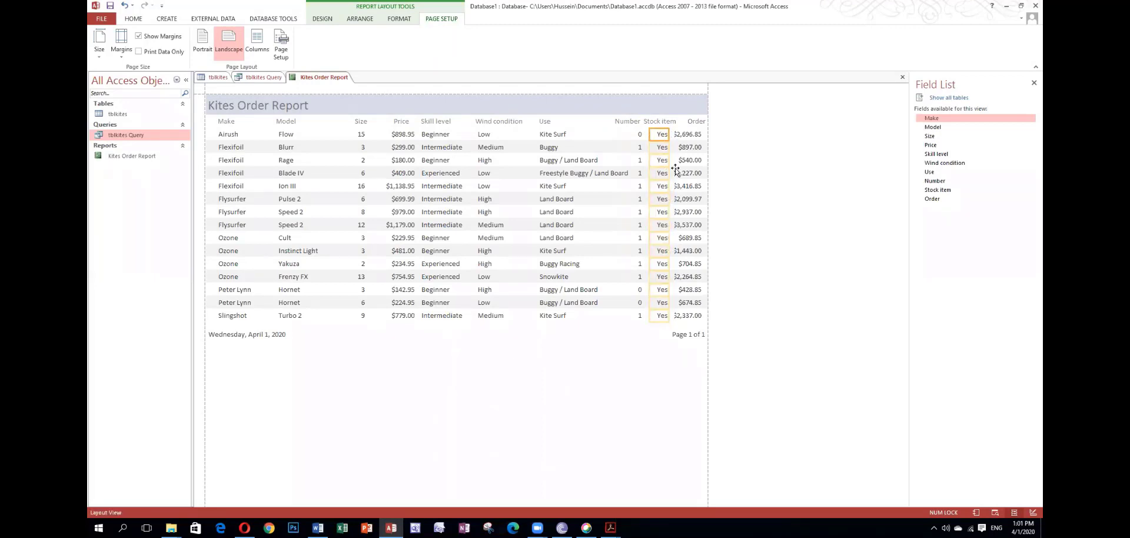
Resize the Order values to fit their full amounts within the page margin, and align the Order heading above them.
click(690, 140)
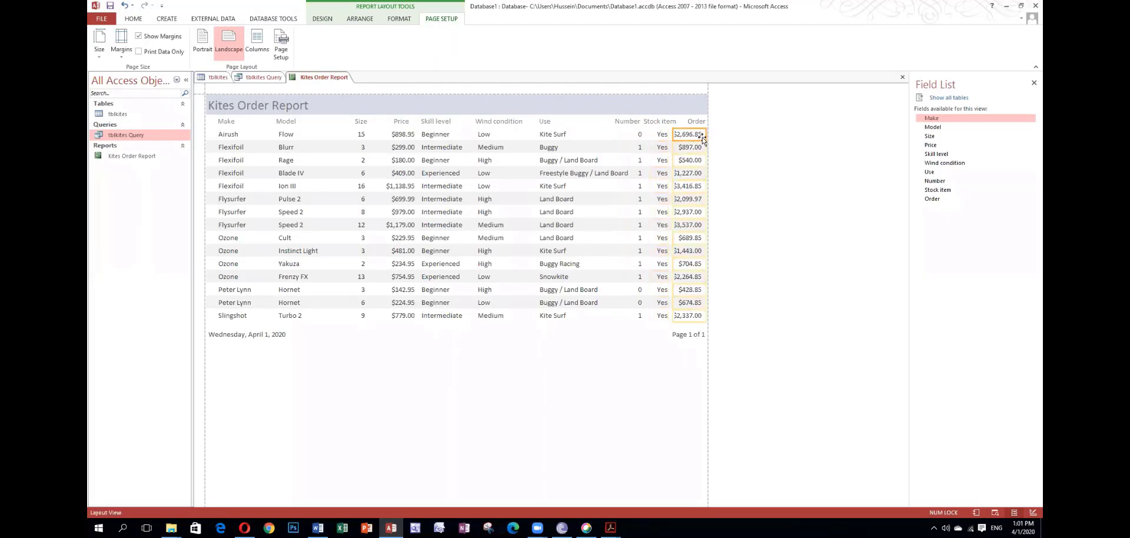
click(703, 138)
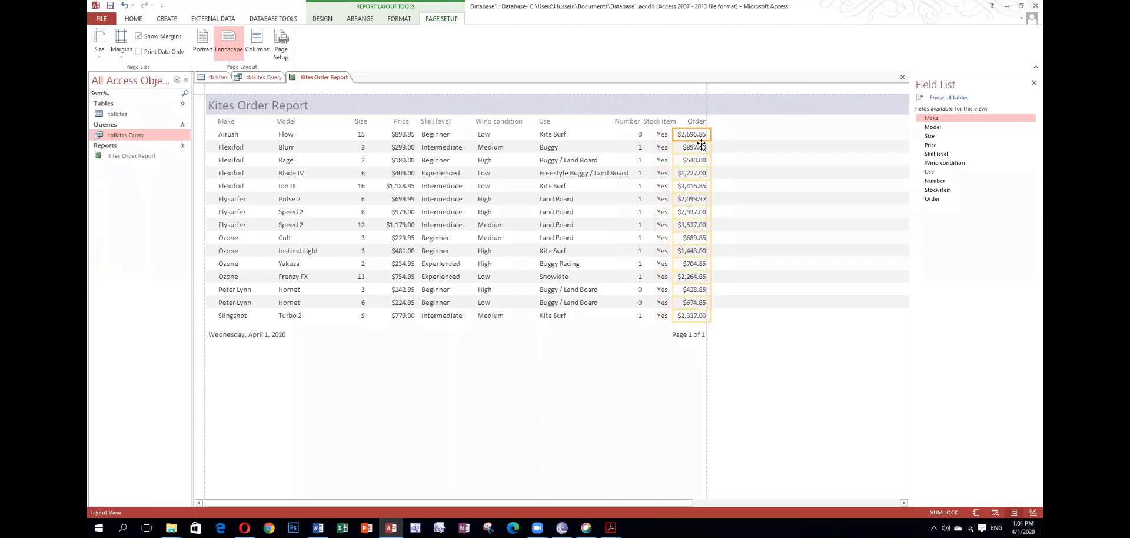
drag(707, 135, 707, 134)
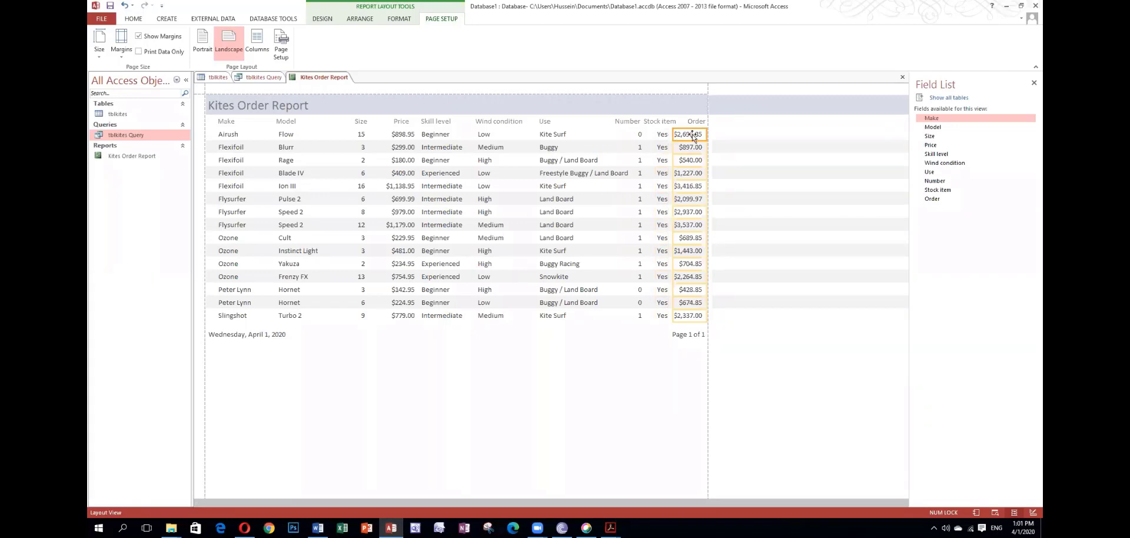
click(688, 122)
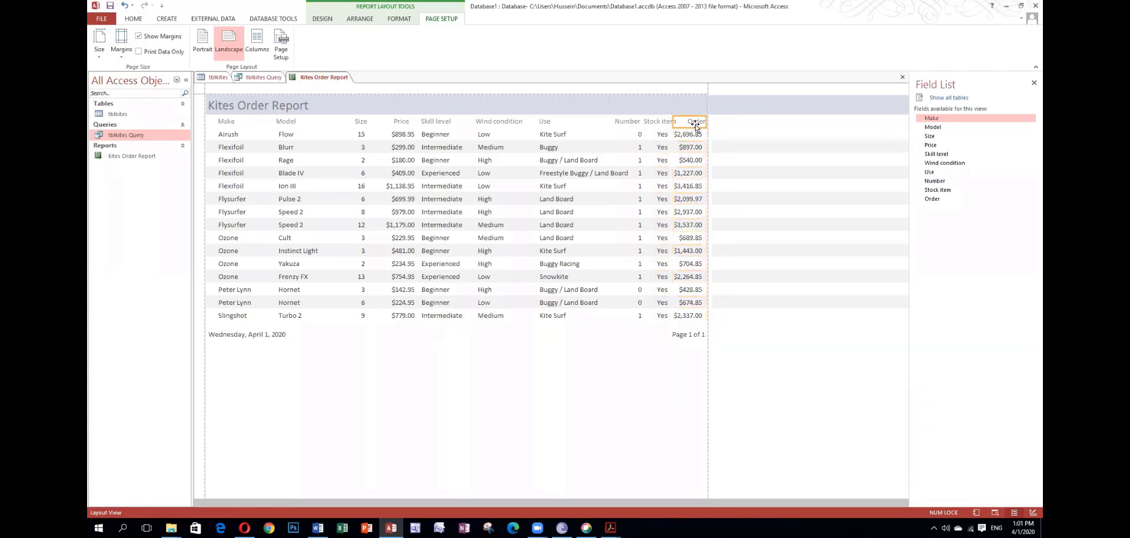
drag(706, 122, 699, 124)
click(684, 146)
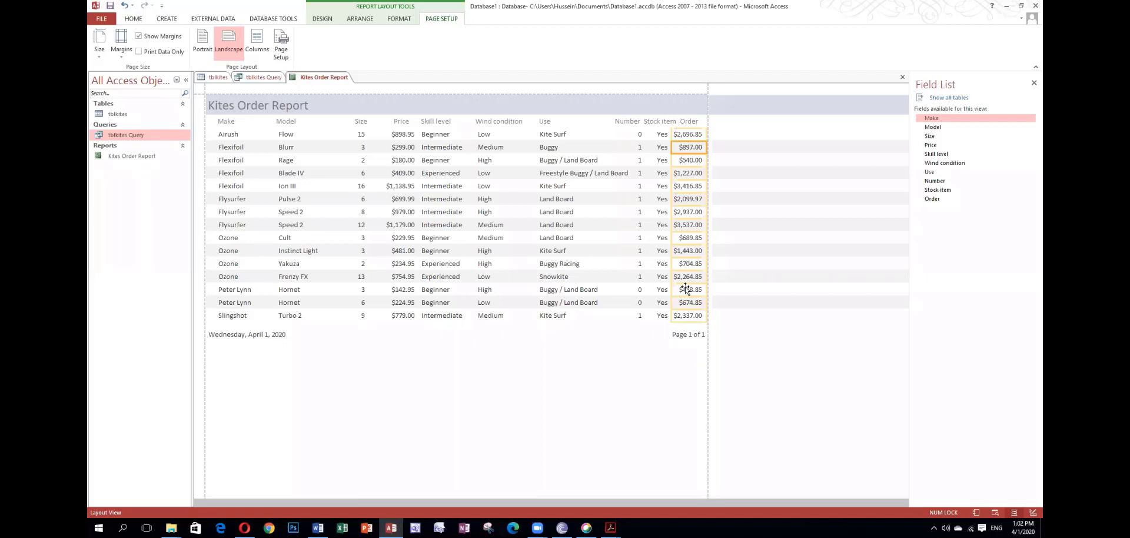
Deselect the Order values and open Kites Order Report in Design View.
click(526, 360)
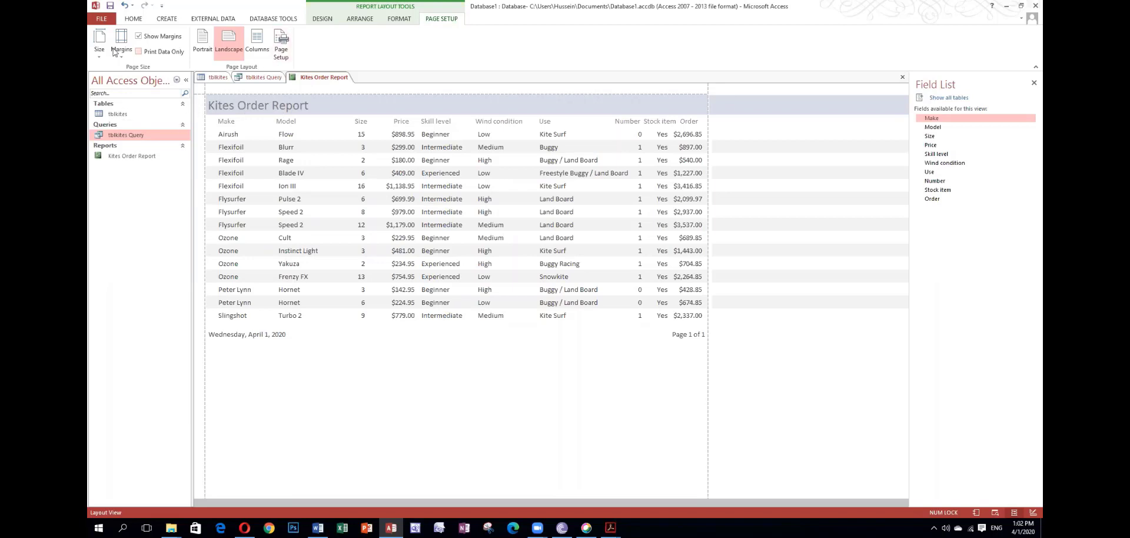
click(145, 20)
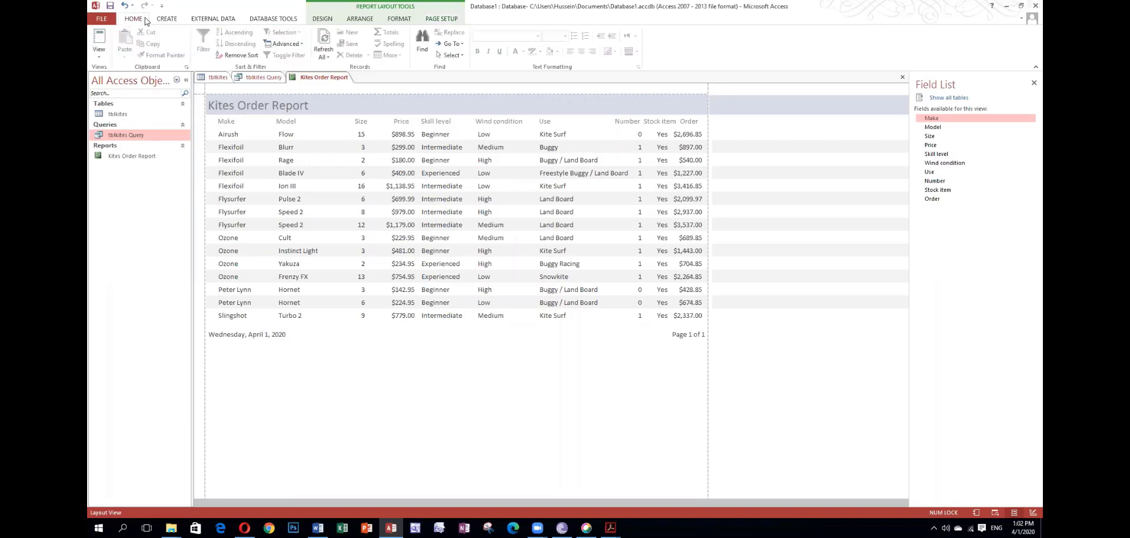
click(98, 53)
click(124, 137)
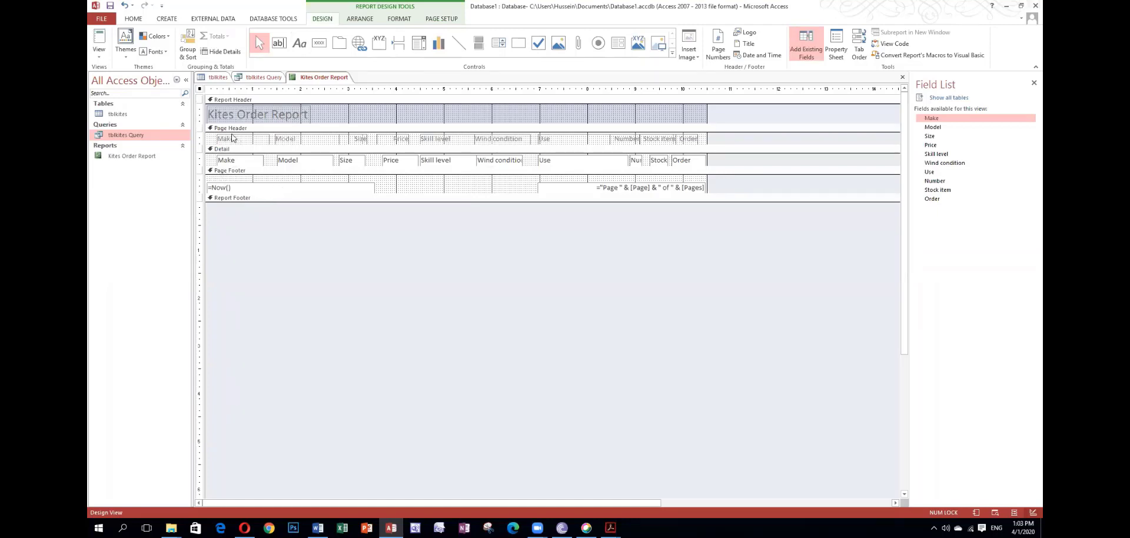
click(231, 172)
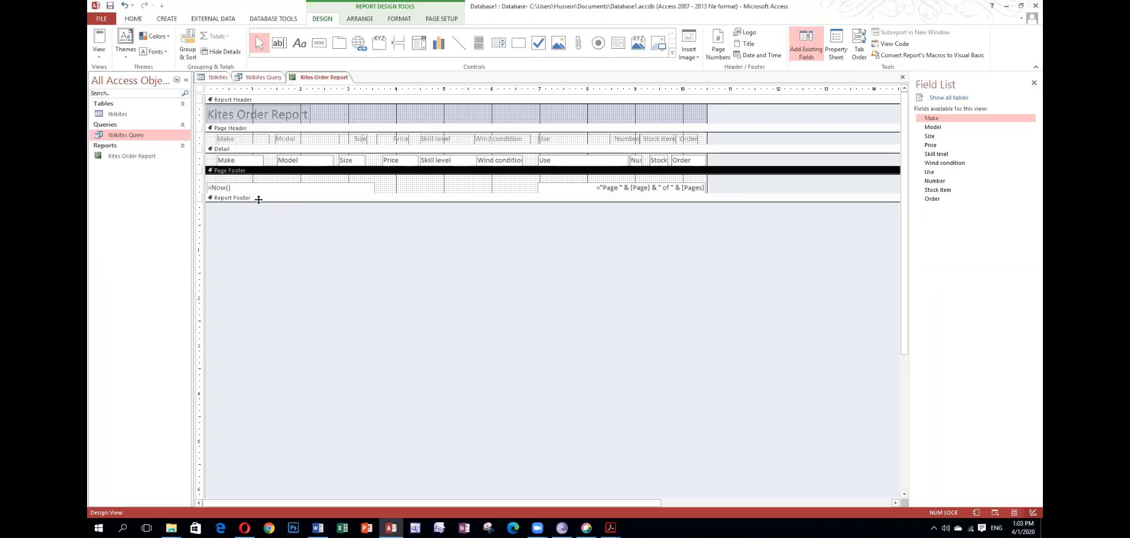
drag(263, 201, 261, 227)
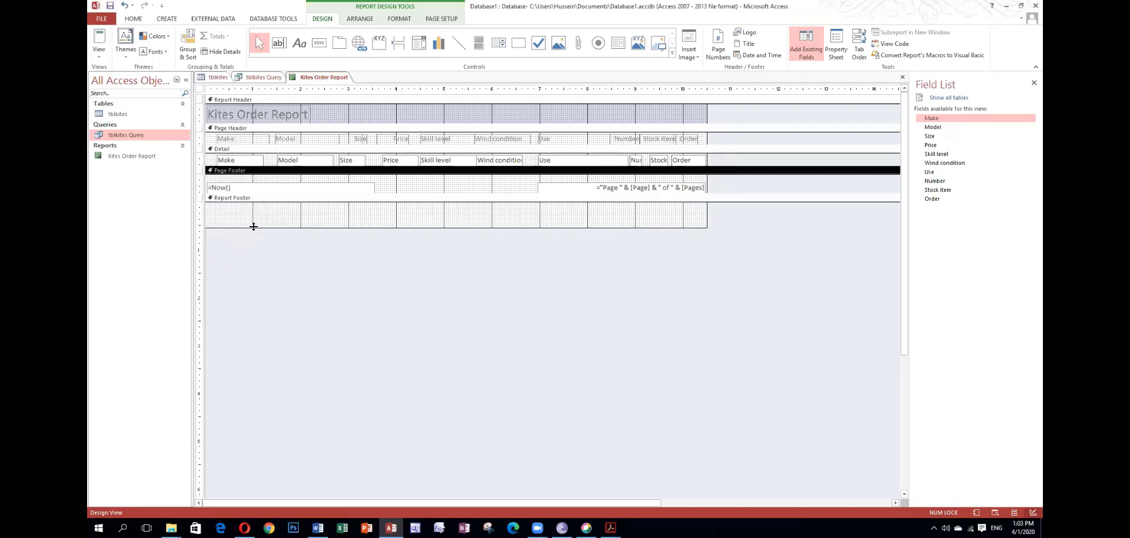
drag(253, 227, 255, 201)
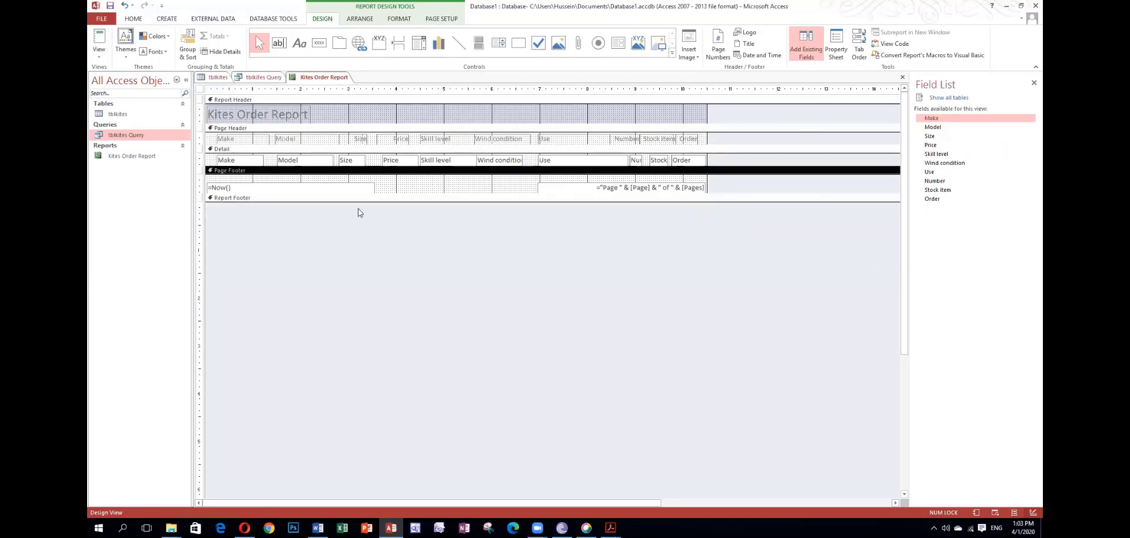
Expand the Report Footer section to about 0.6 inches high to make room for a control.
drag(323, 198, 322, 229)
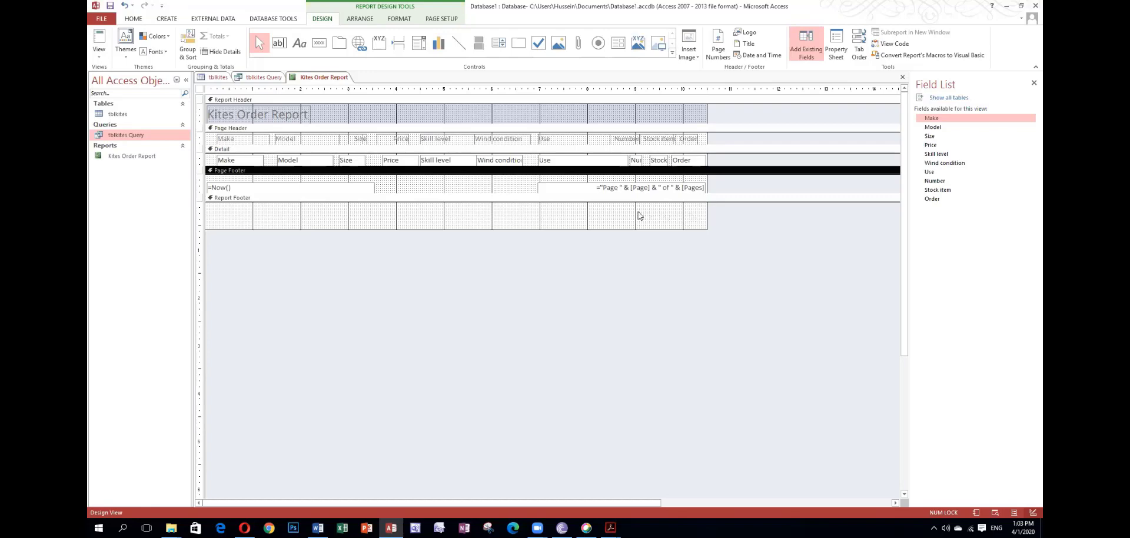
click(264, 200)
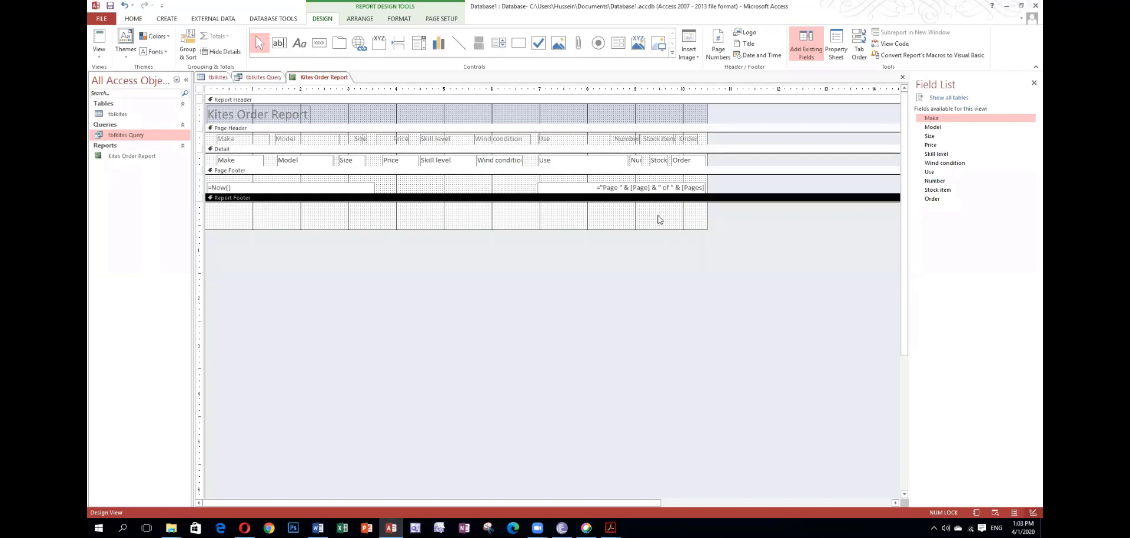
click(336, 173)
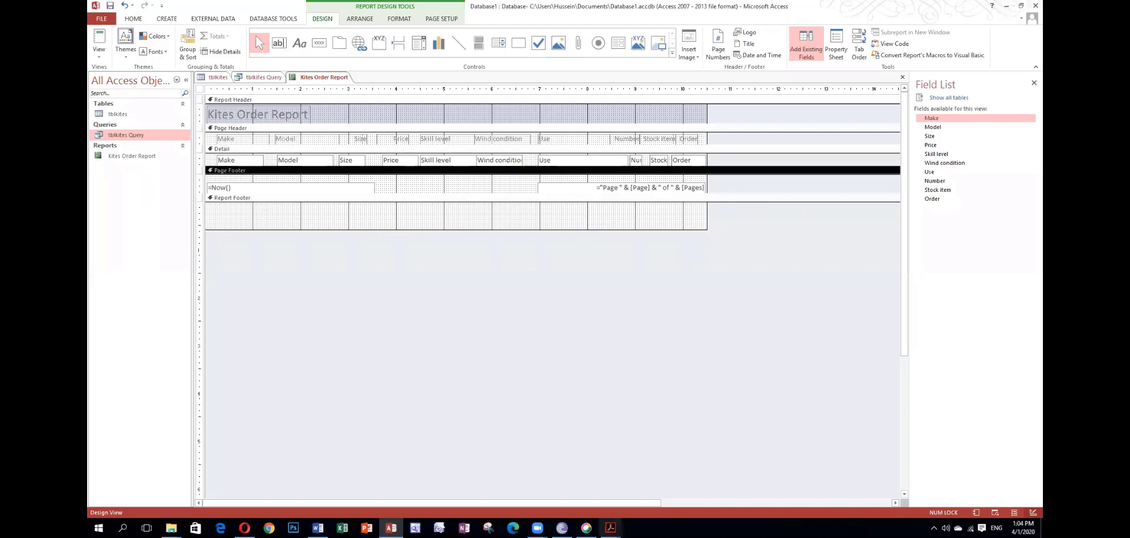
Switch to the practical book PDF in Adobe Acrobat and read how to total the Order field in the Report Footer.
mouse_move(611, 528)
click(550, 485)
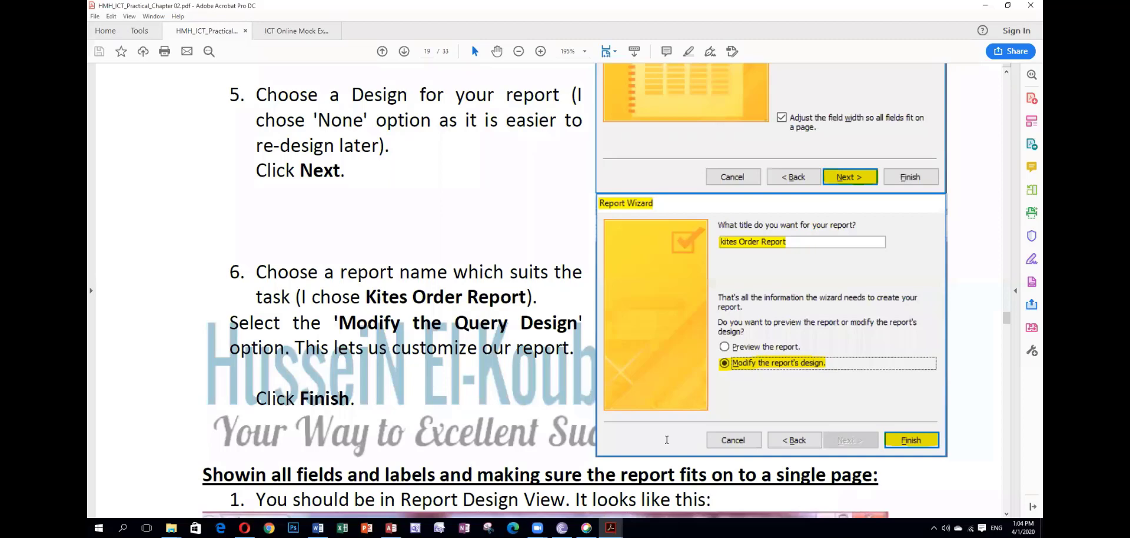
scroll(672, 424, down, 10)
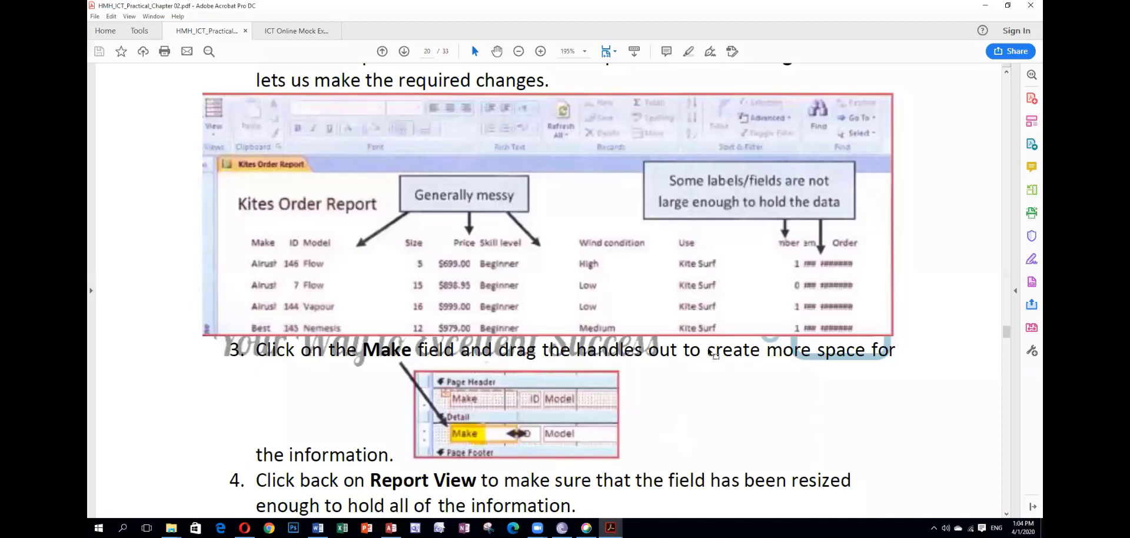
scroll(709, 351, down, 5)
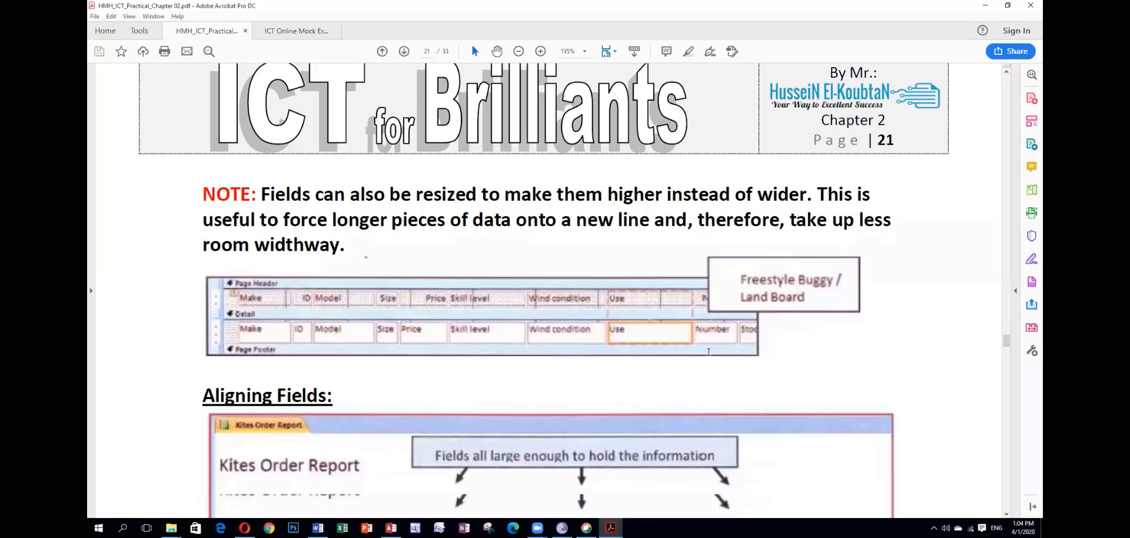
scroll(708, 357, down, 5)
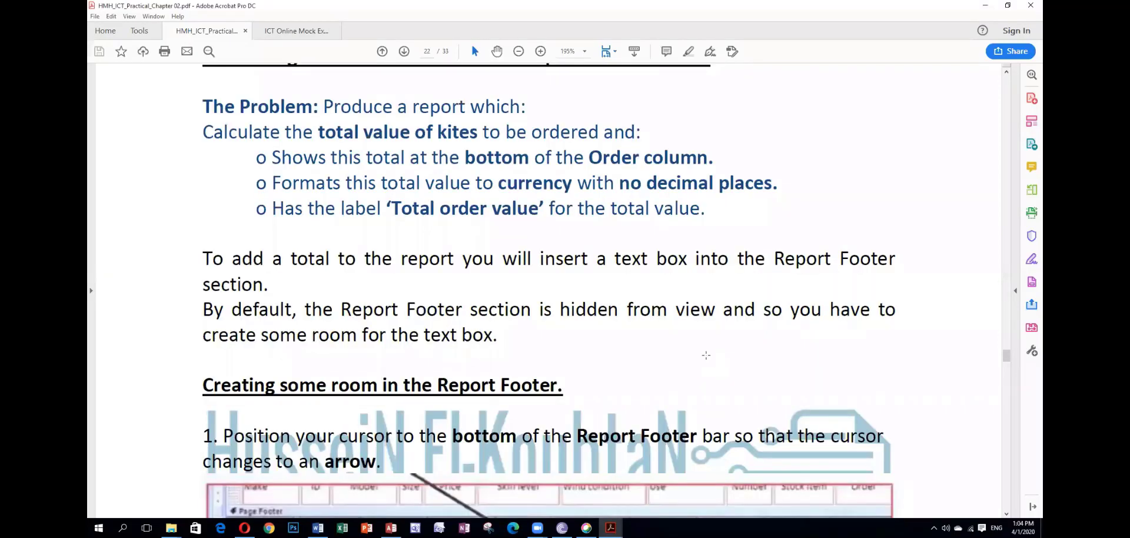
scroll(708, 359, down, 5)
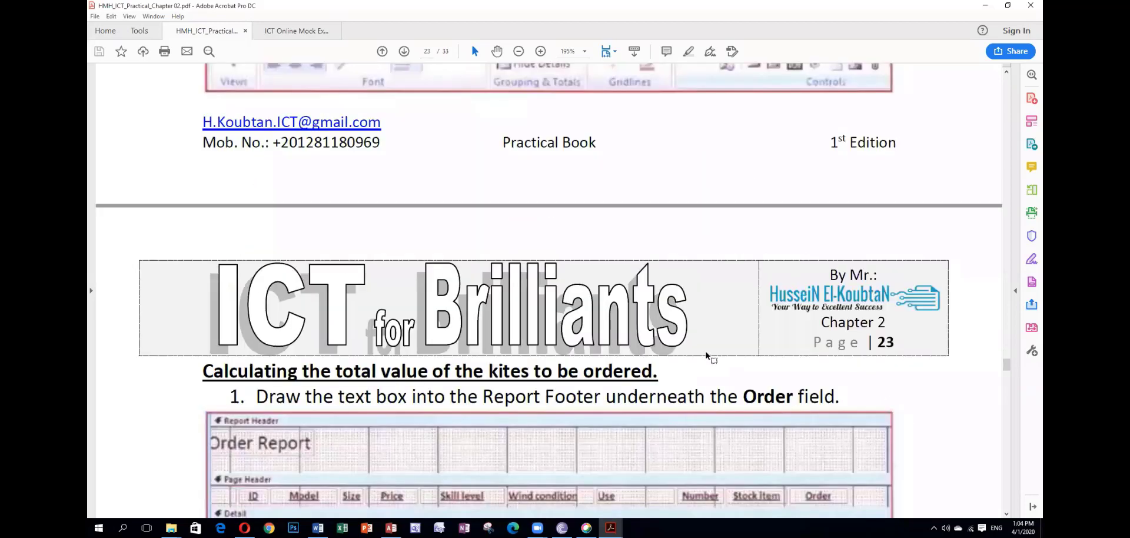
scroll(706, 355, up, 3)
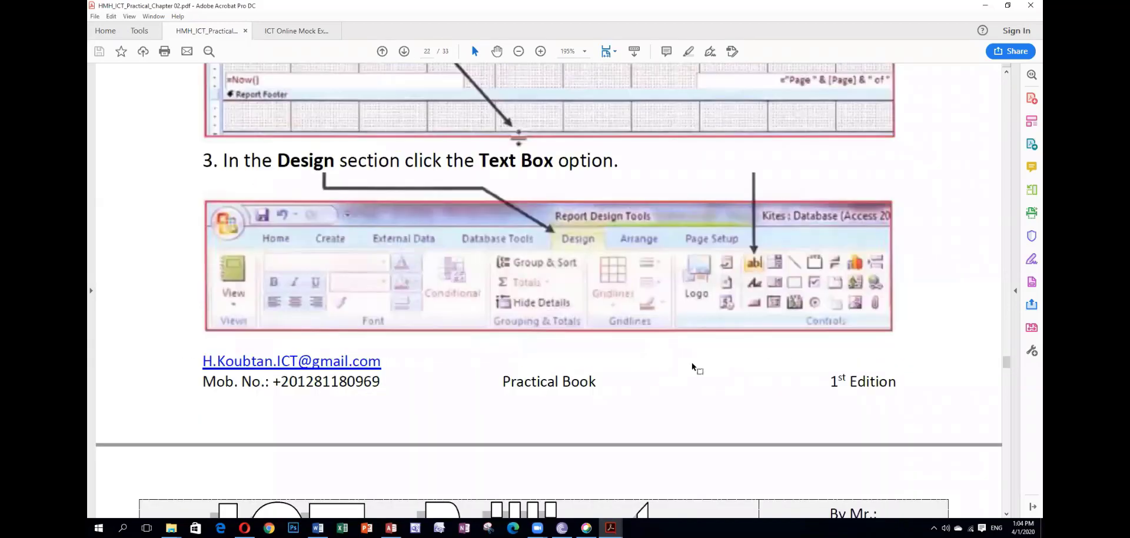
scroll(852, 353, down, 5)
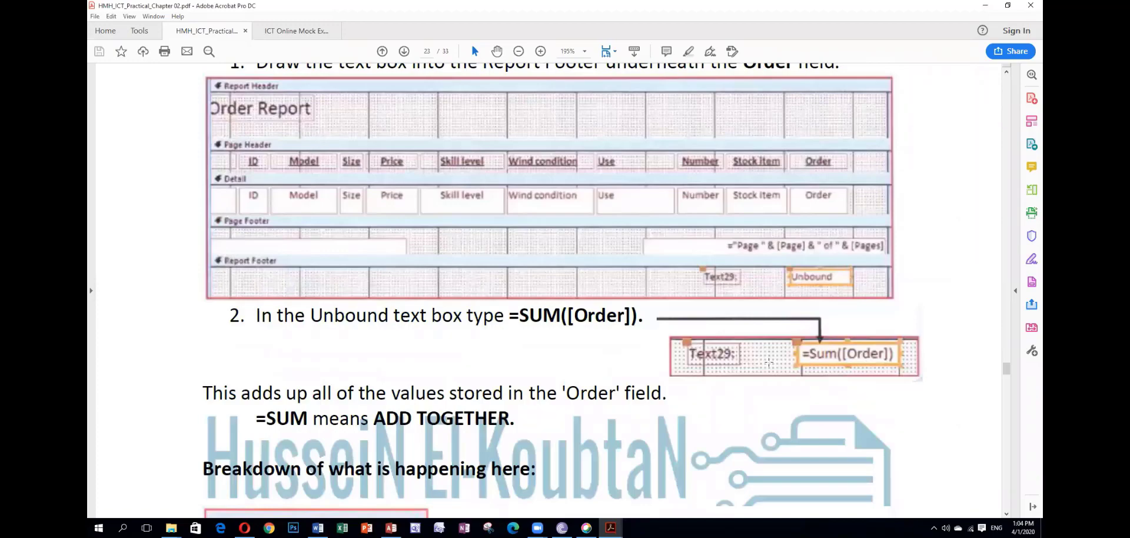
scroll(702, 395, down, 3)
scroll(603, 454, down, 3)
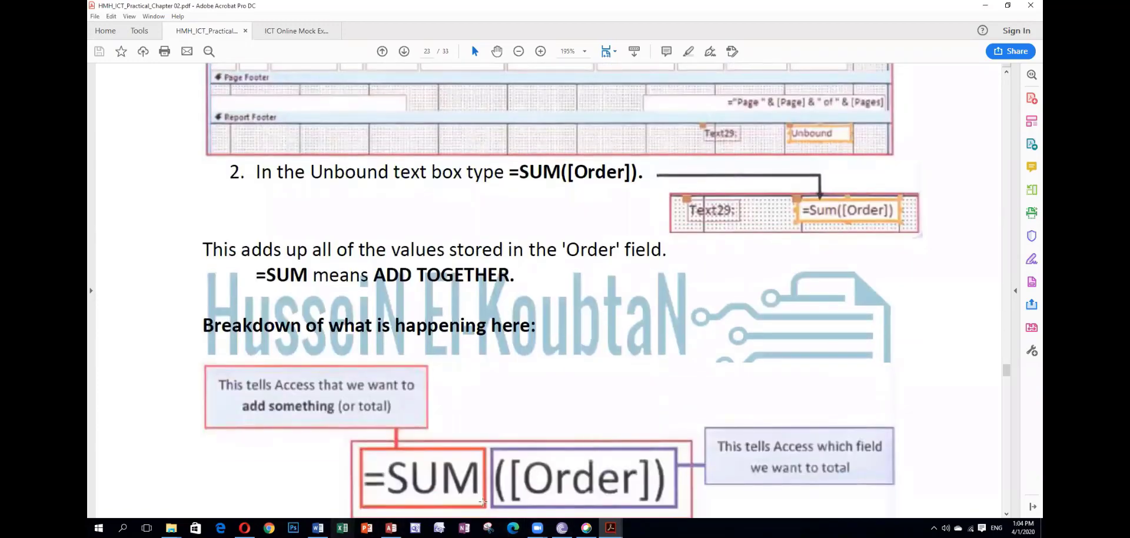
scroll(343, 499, down, 8)
scroll(505, 469, down, 5)
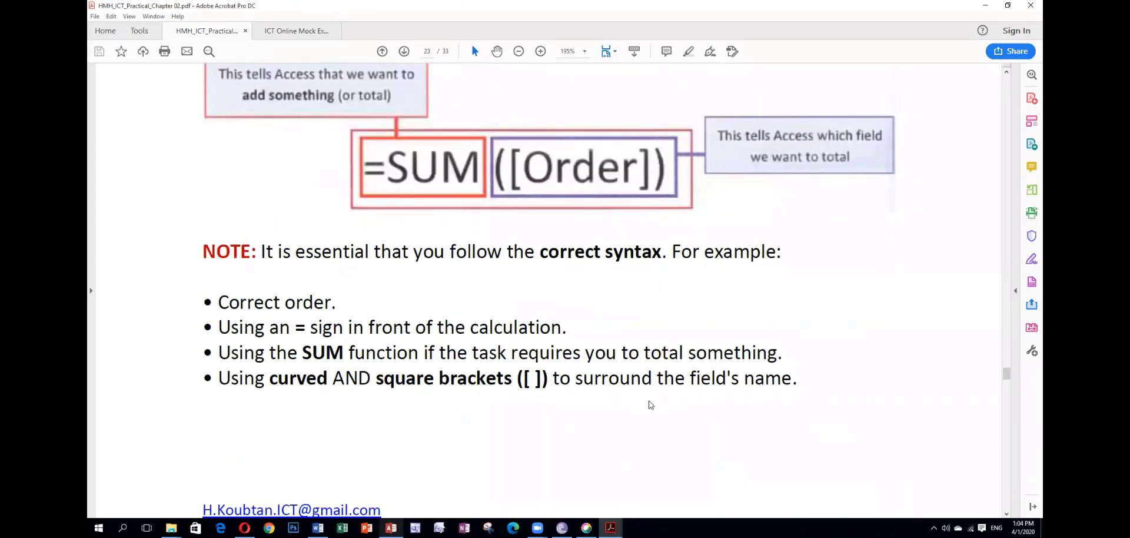
Switch back to Access, place a text box in the Report Footer beneath the Order column, and move its label closer to it.
key(alt+Tab)
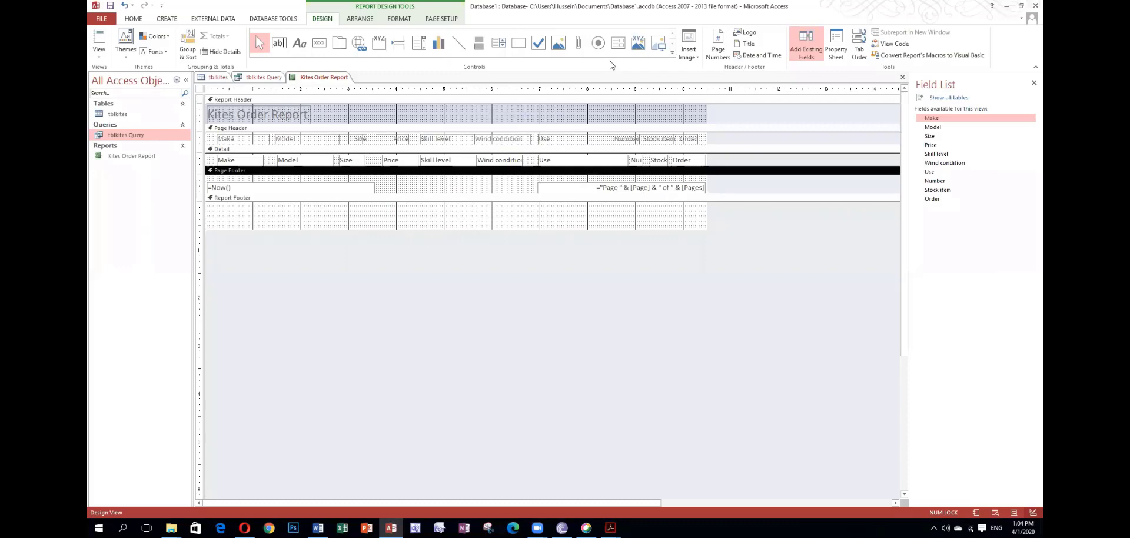
click(279, 47)
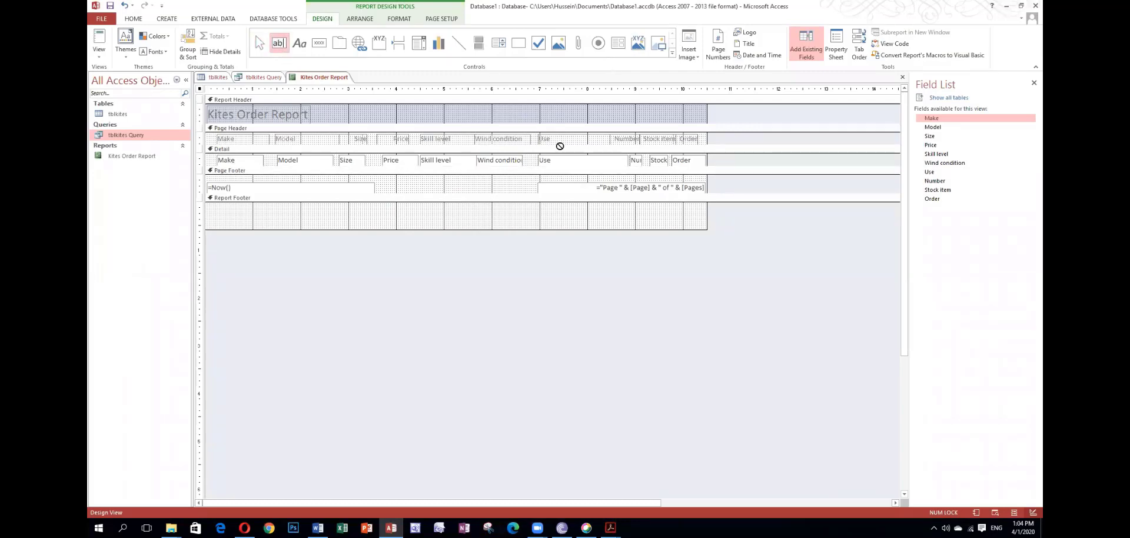
click(623, 213)
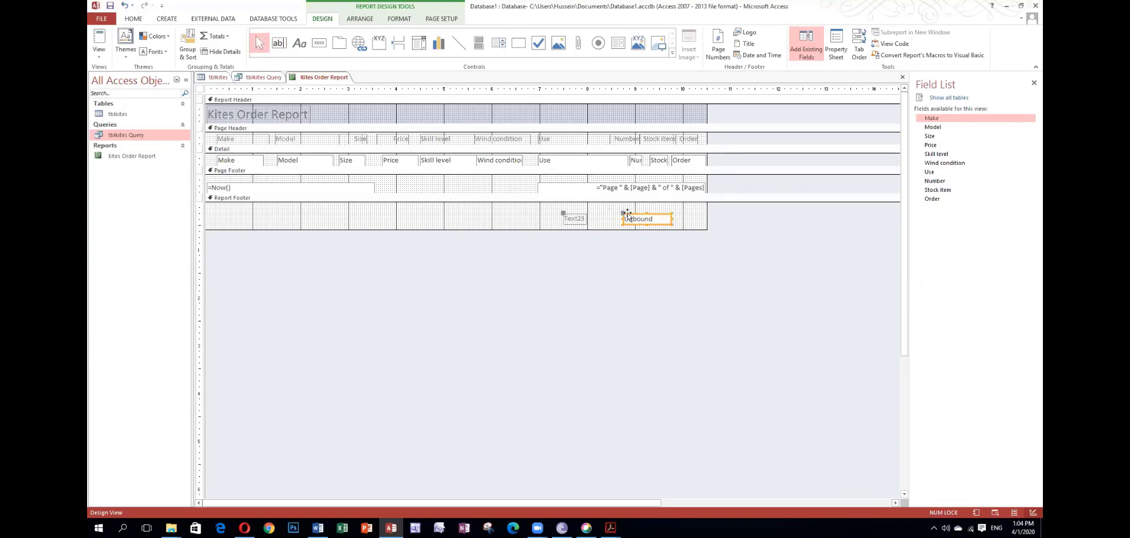
drag(631, 213, 662, 209)
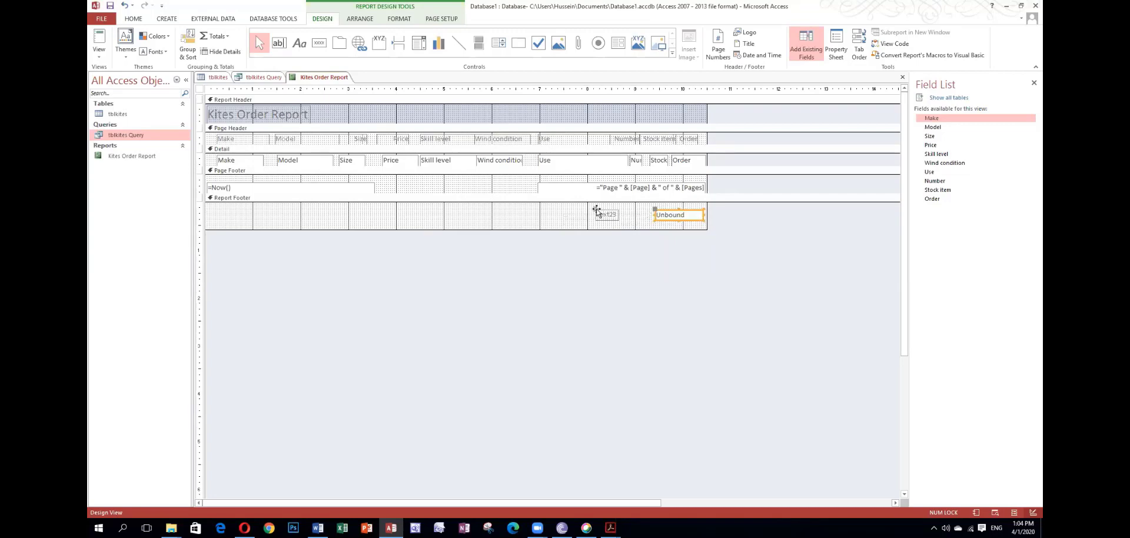
drag(595, 210, 607, 210)
click(624, 215)
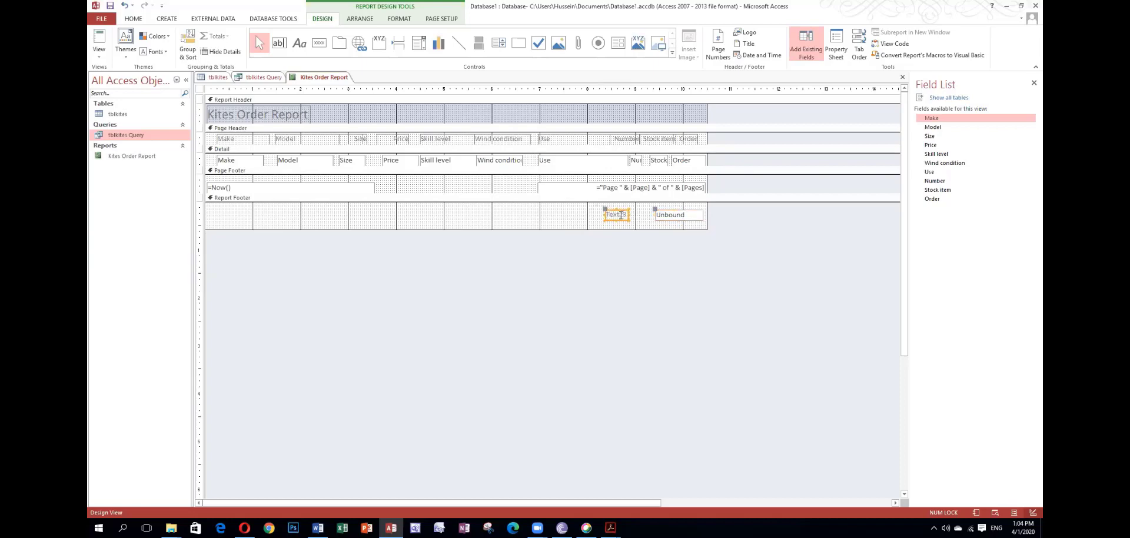
Open the unbound text box in the Report Footer for content editing.
click(685, 215)
click(685, 215)
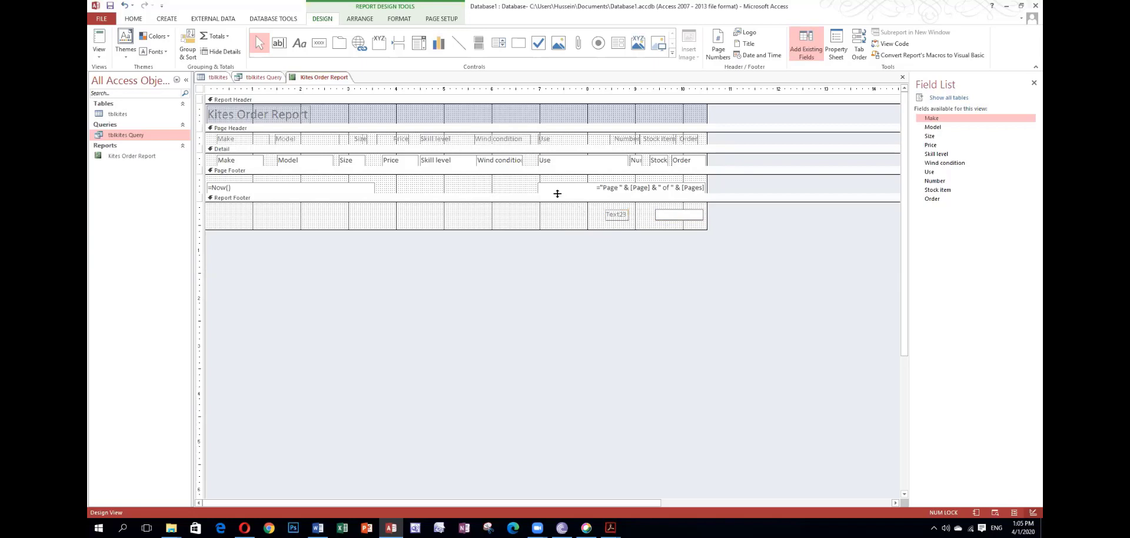